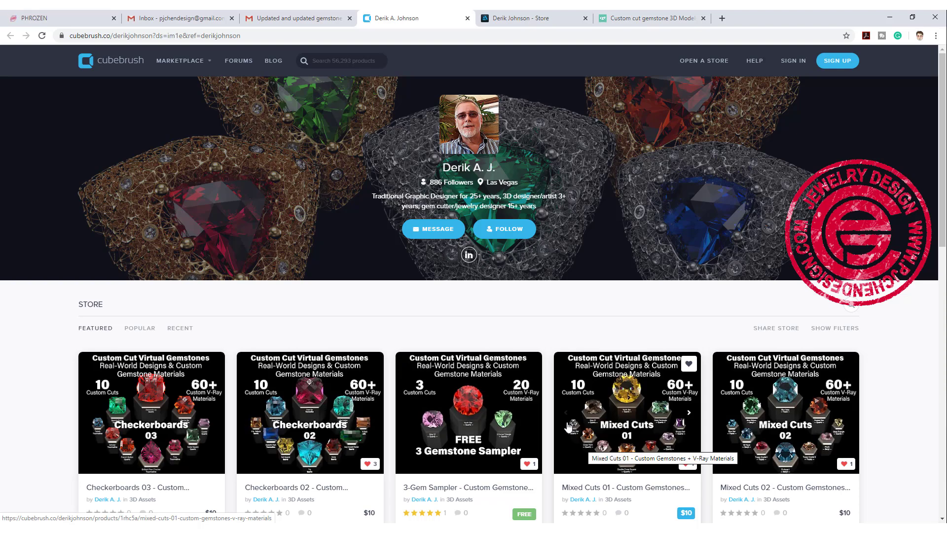
Step: Browse the custom cut gemstone collections in the open Cubebrush, ArtStation and CGTrader store pages
scroll(585, 384, "down", 7)
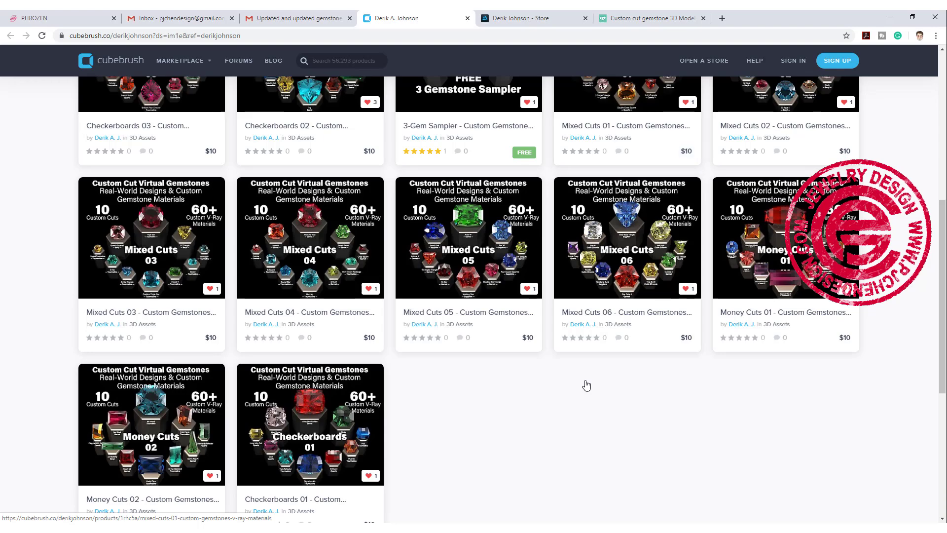
scroll(586, 384, "up", 4)
scroll(586, 384, "up", 3)
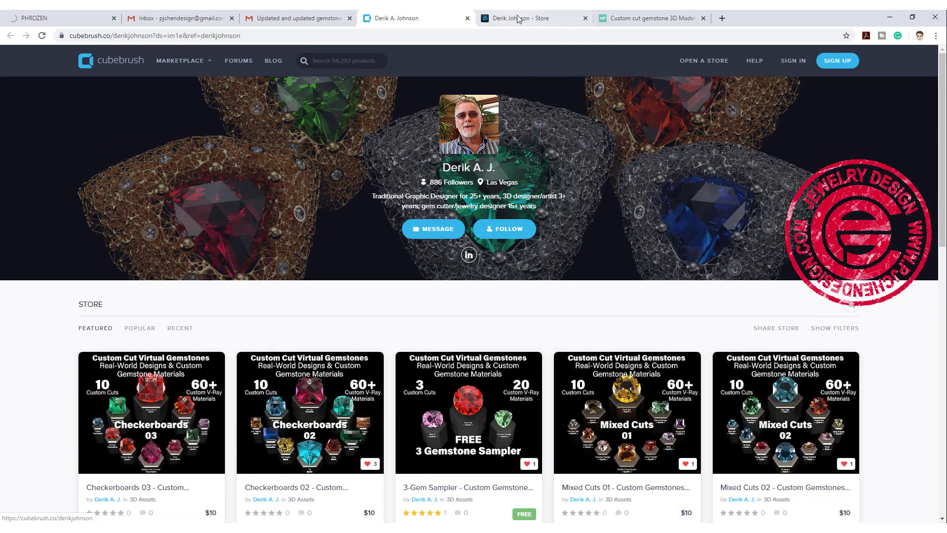
left_click(516, 17)
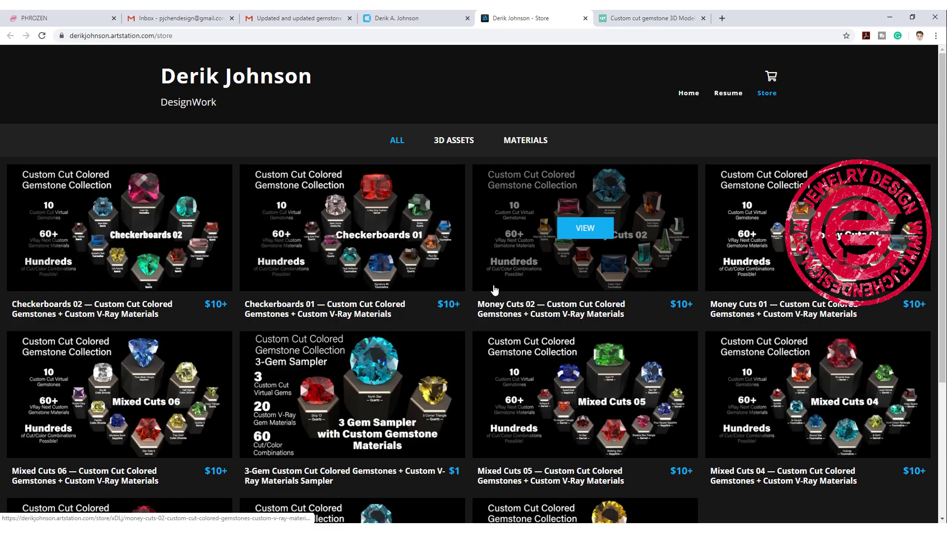
scroll(495, 289, "down", 5)
scroll(491, 292, "up", 5)
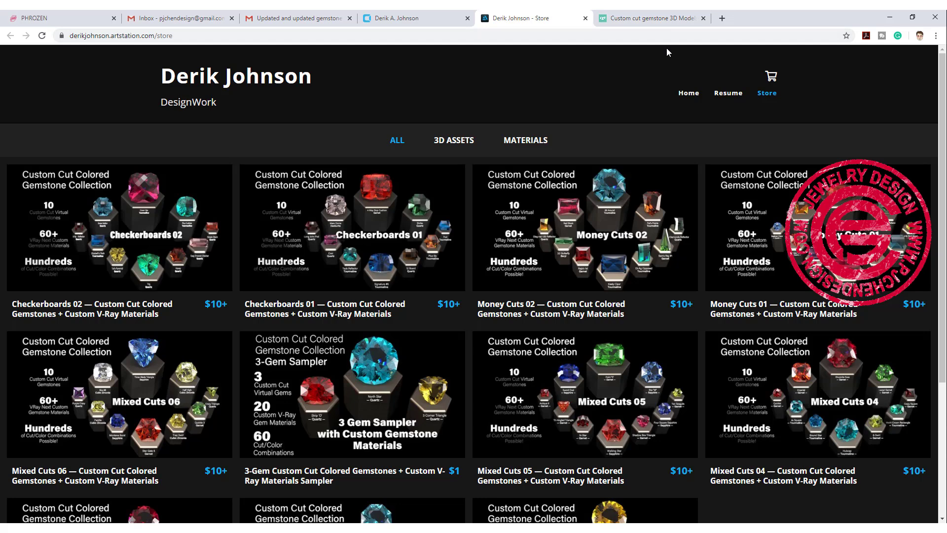
left_click(653, 18)
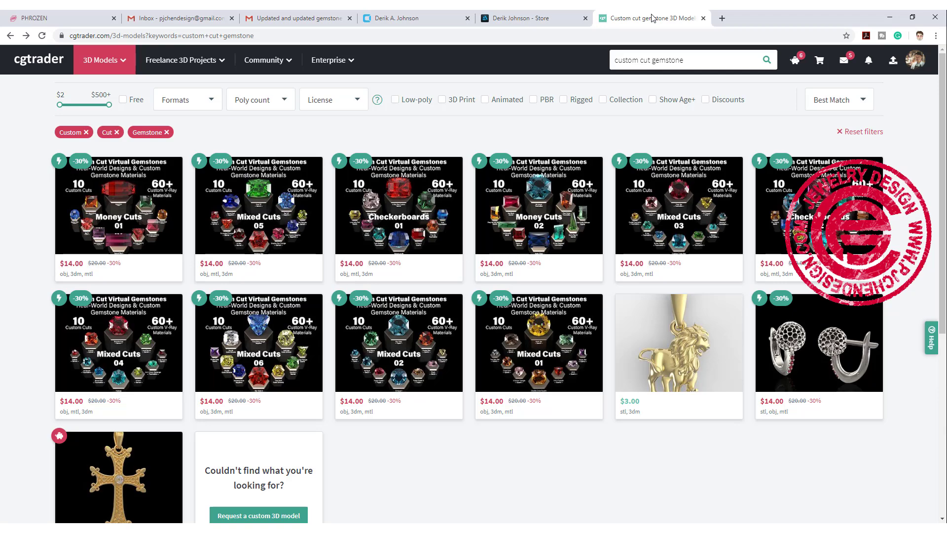
left_click(525, 19)
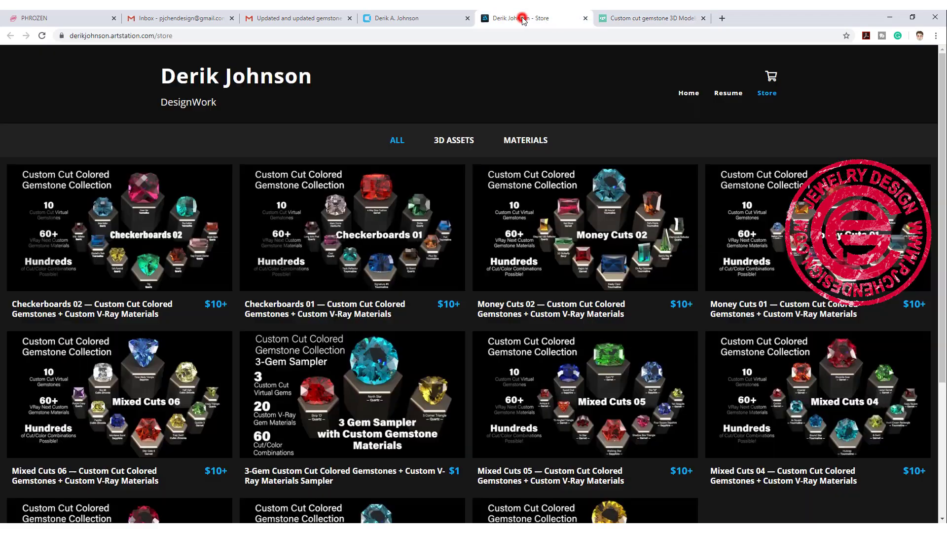
left_click(417, 24)
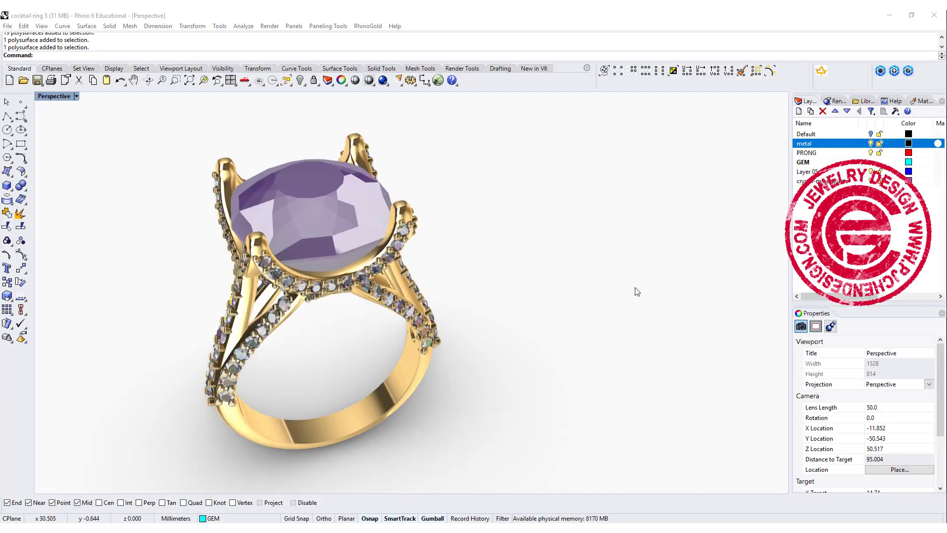
Step: Switch to Rhino and draw a 16 mm diameter circle centred on the origin in the Front view
left_click(305, 166)
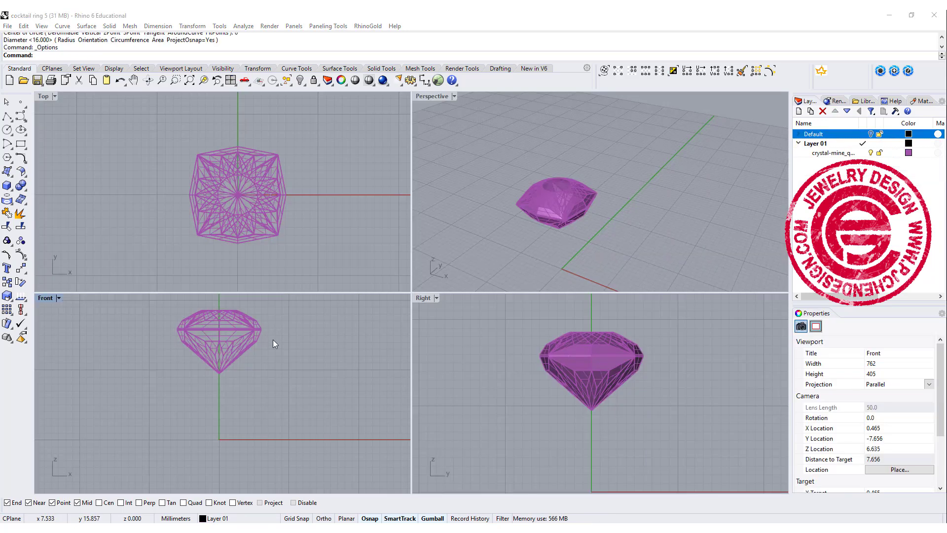
left_click(321, 235)
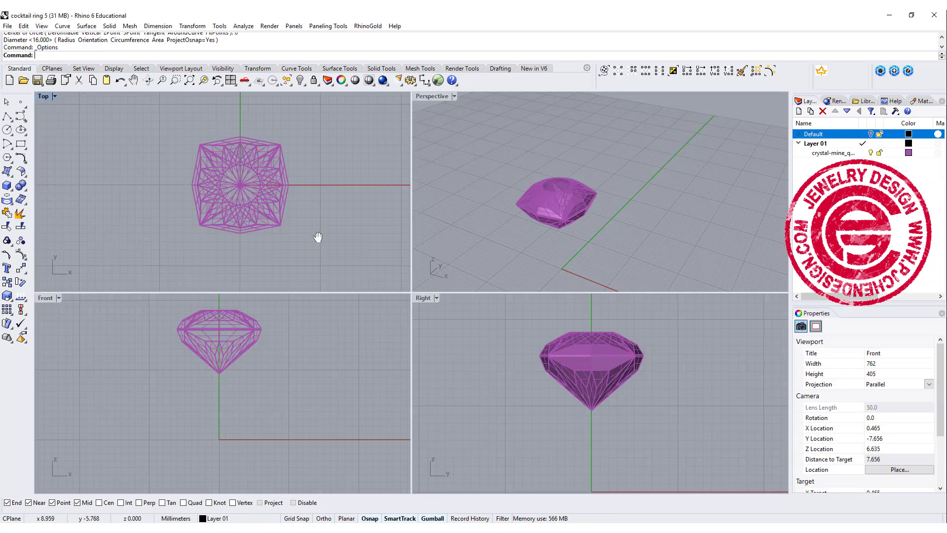
left_click(262, 354)
right_click_drag(262, 354, 263, 362)
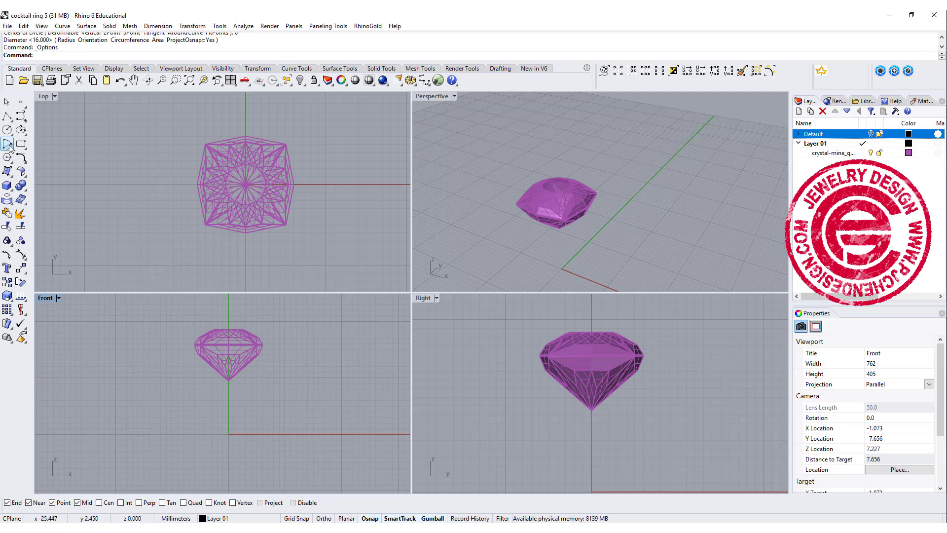
left_click(7, 128)
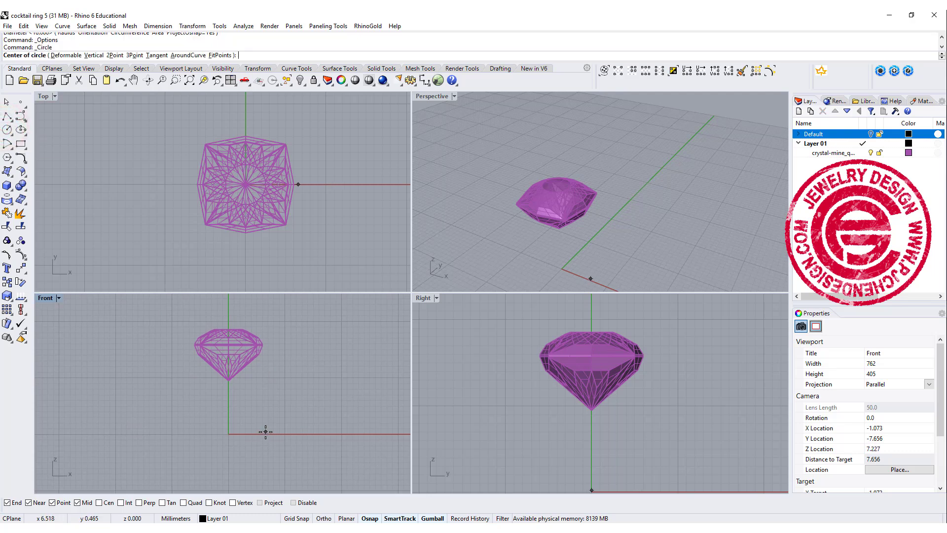
type("0")
key("Return")
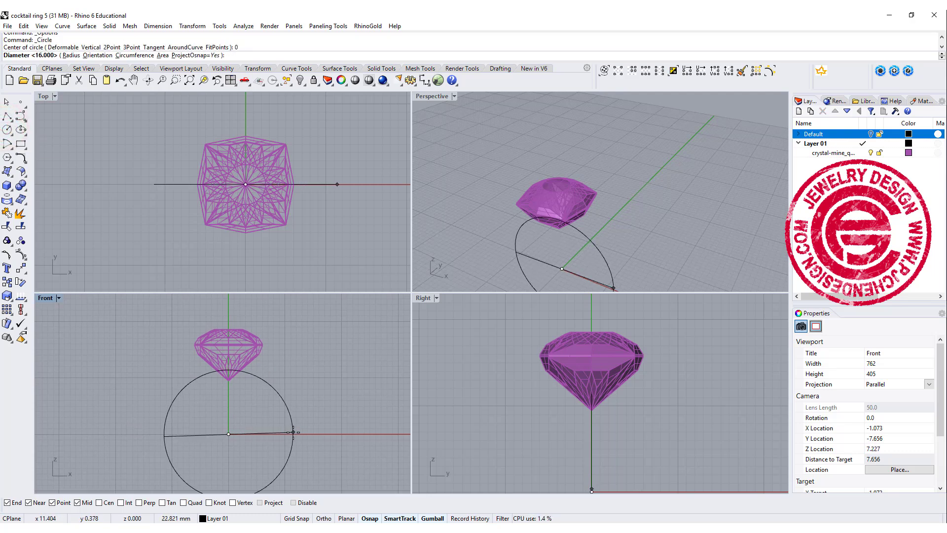
key("Return")
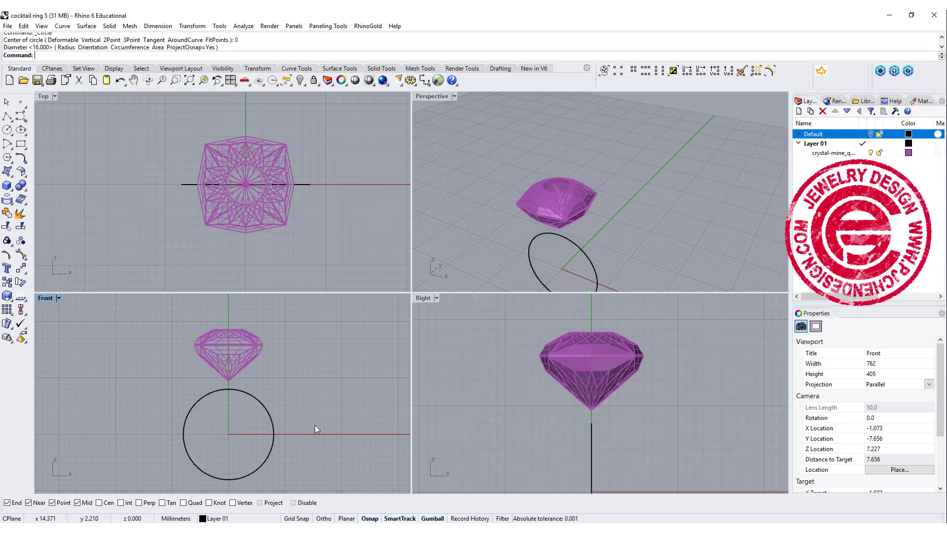
right_click_drag(305, 391, 290, 379)
right_click_drag(341, 146, 319, 144)
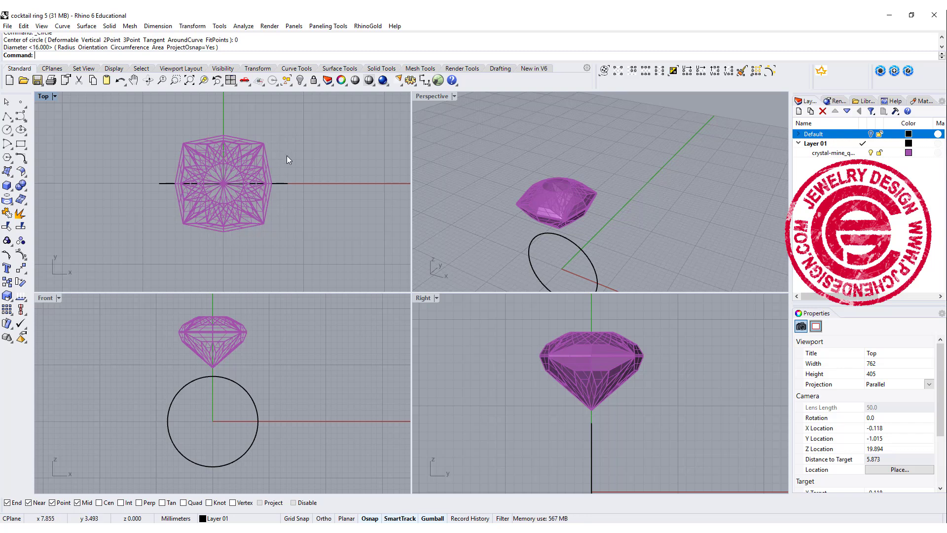
left_click(21, 144)
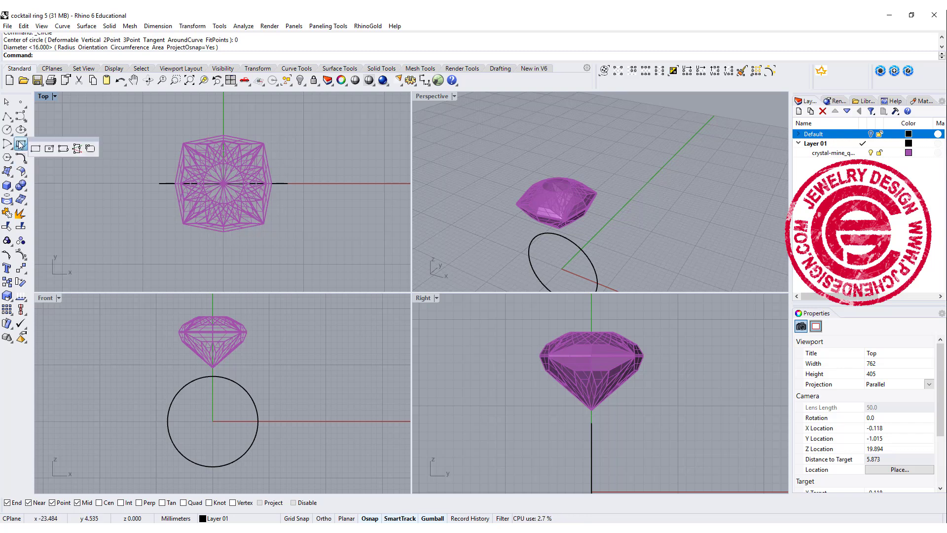
right_click(91, 149)
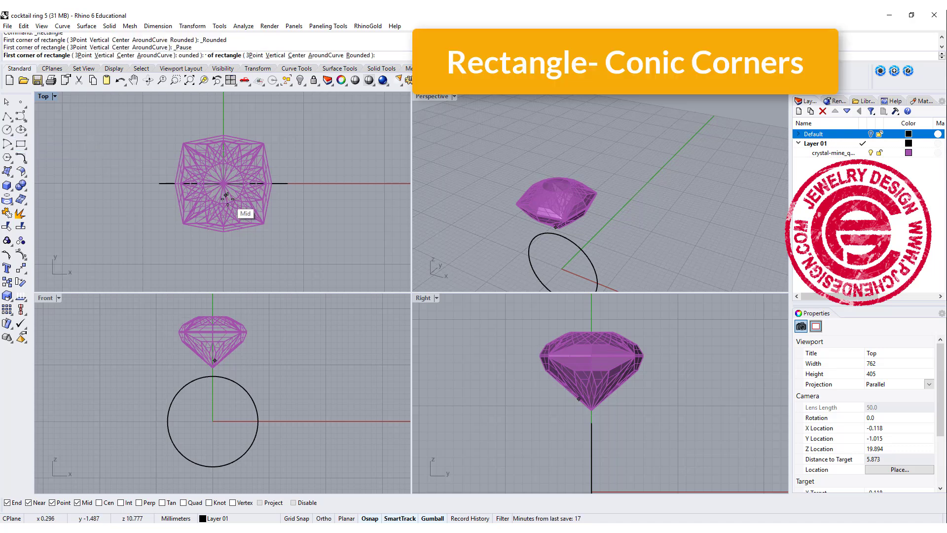
type("0")
key("Return")
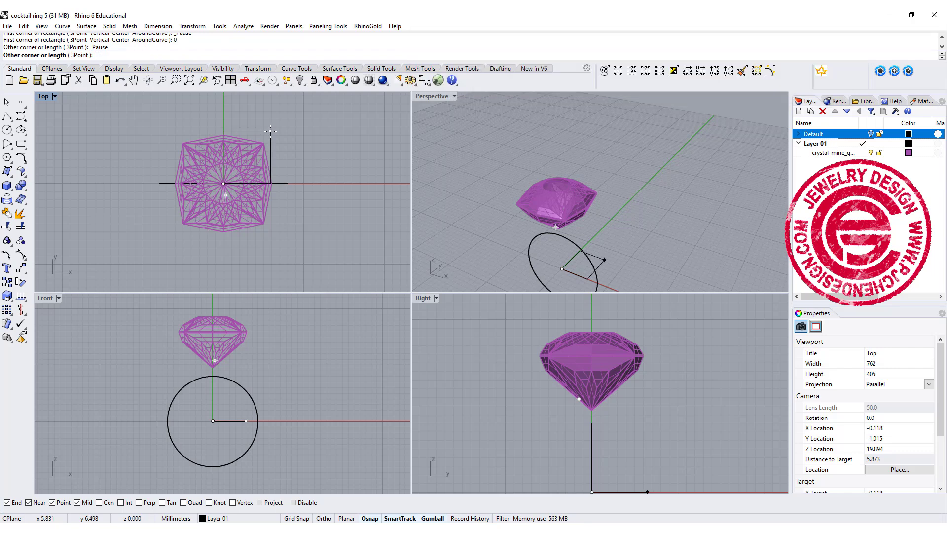
key("Escape")
Step: In the Top view, draw a conic-corner rectangle about 10 mm square, centred on the origin and reaching the gem's corner, with rho about 0.61
key("Return")
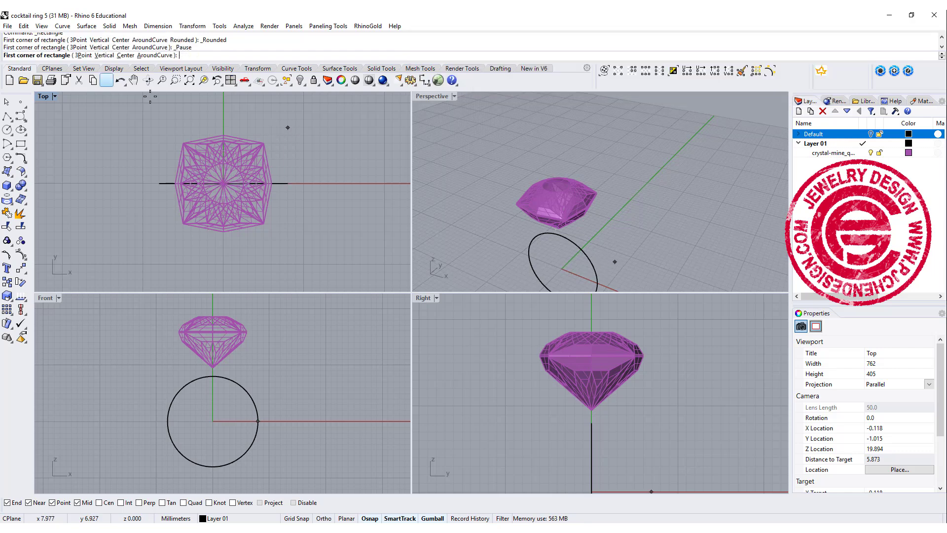
left_click(126, 55)
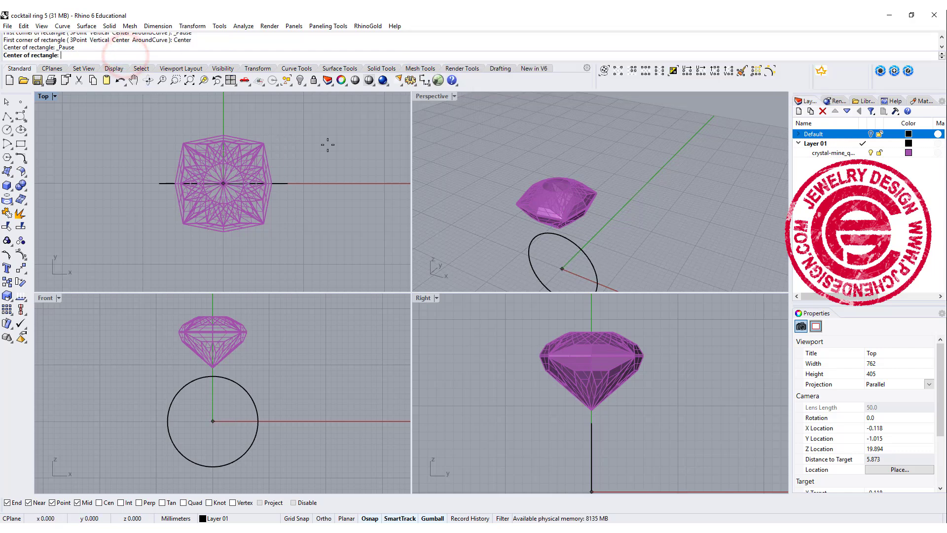
type("0")
key("Return")
scroll(264, 143, "up", 3)
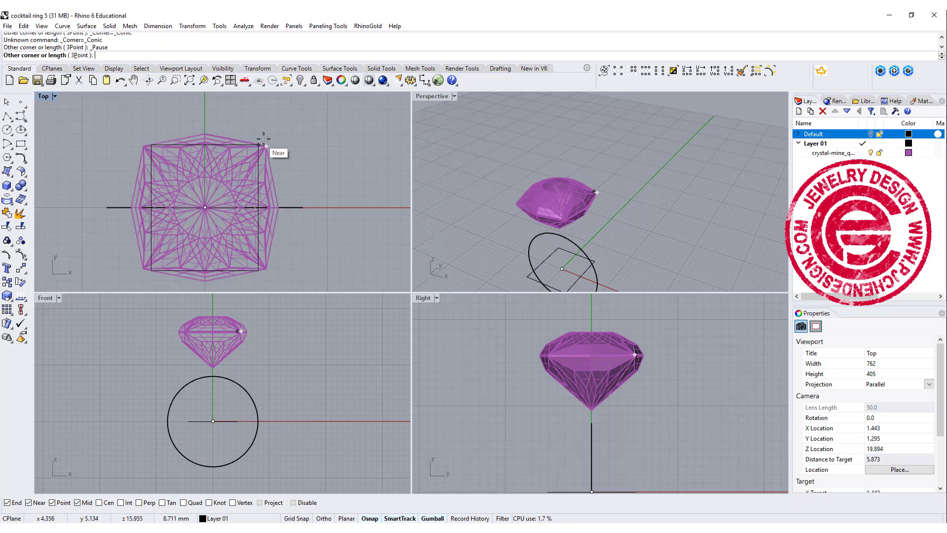
left_click(266, 146)
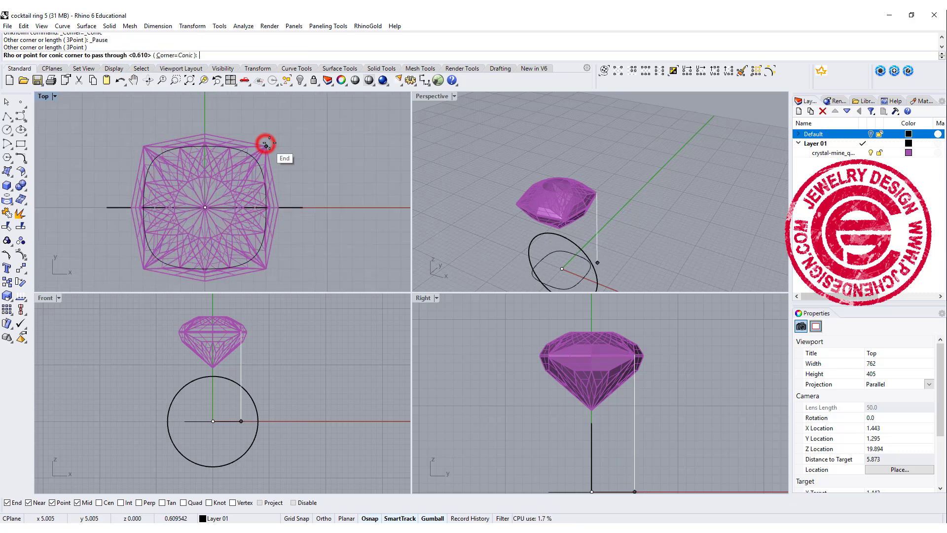
left_click(271, 141)
Step: Scale the rounded rectangle uniformly in the Top view until its sides meet the gem's widest outline
left_click(260, 163)
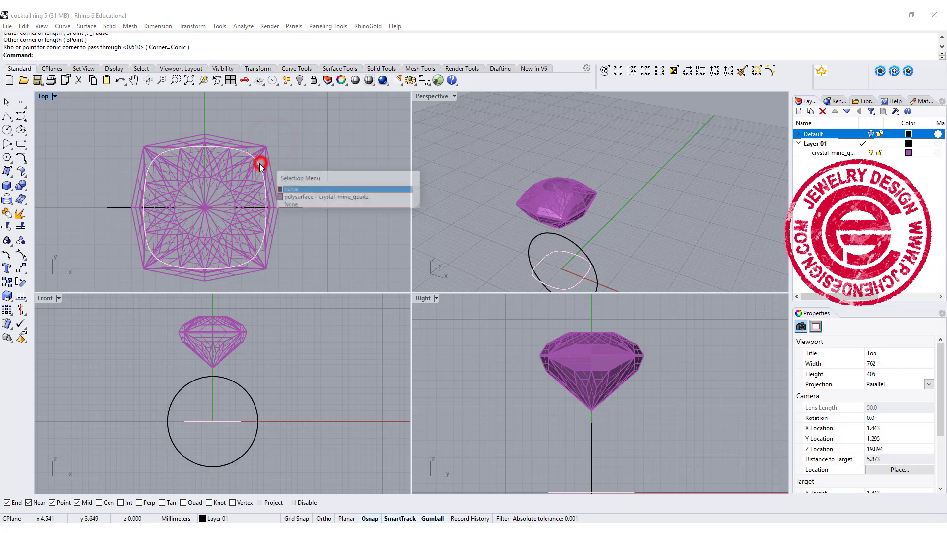
left_click(293, 190)
scroll(156, 205, "up", 2)
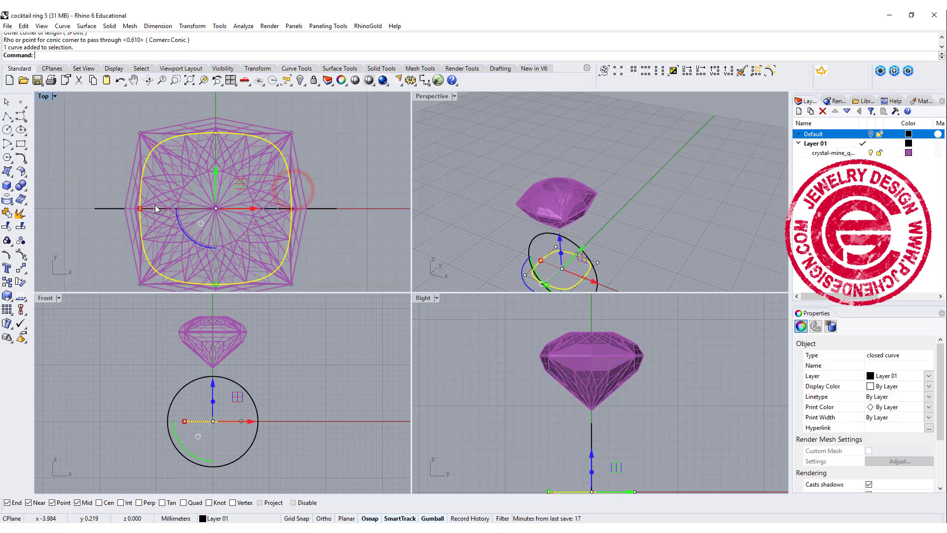
left_click_drag(141, 207, 127, 207)
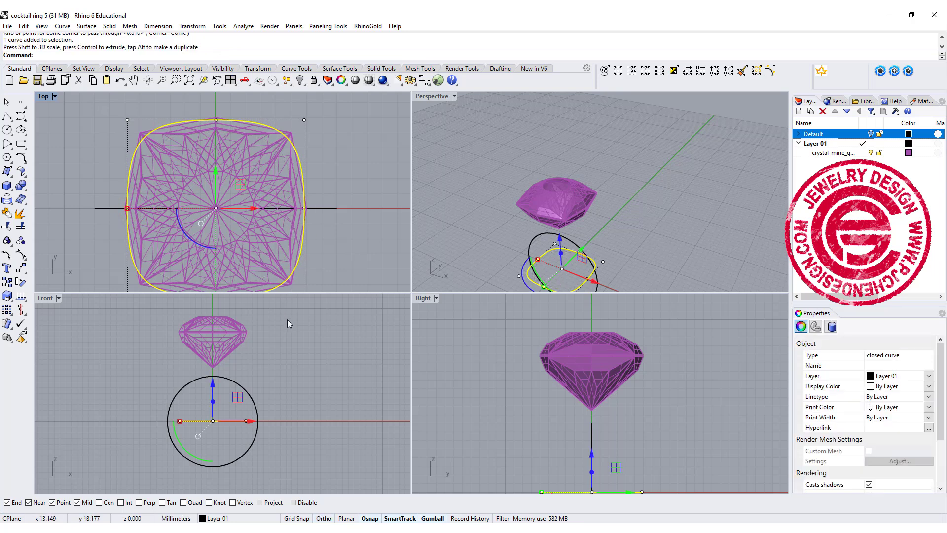
Step: Move the rounded rectangle straight up in the Front view to the height of the gem's girdle
right_click_drag(275, 351, 275, 363)
right_click_drag(296, 399, 296, 415)
left_click_drag(212, 412, 215, 321)
key("Escape")
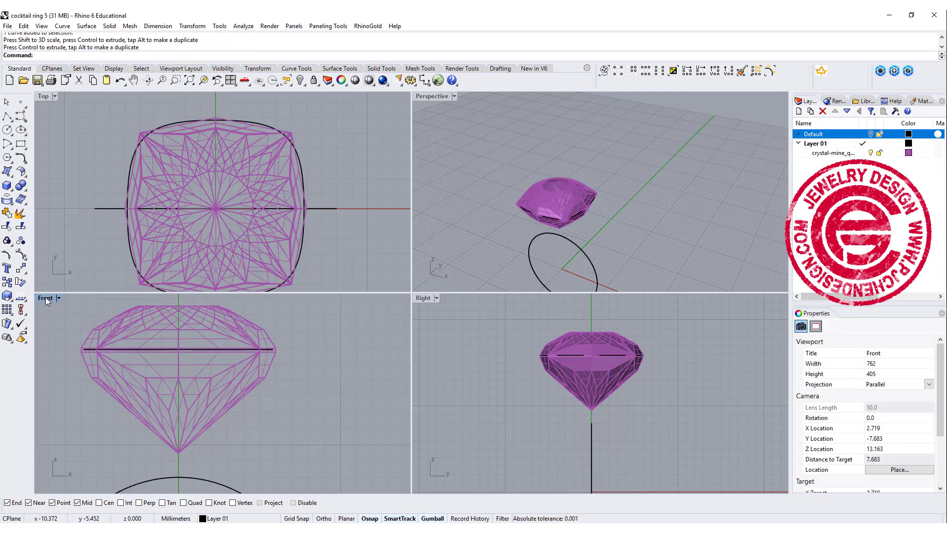
Step: In the Front view, draw a degree 3 control-point curve from beside the gem's crown, around its pavilion, to the top of the finger circle
double_click(45, 298)
scroll(588, 268, "down", 3)
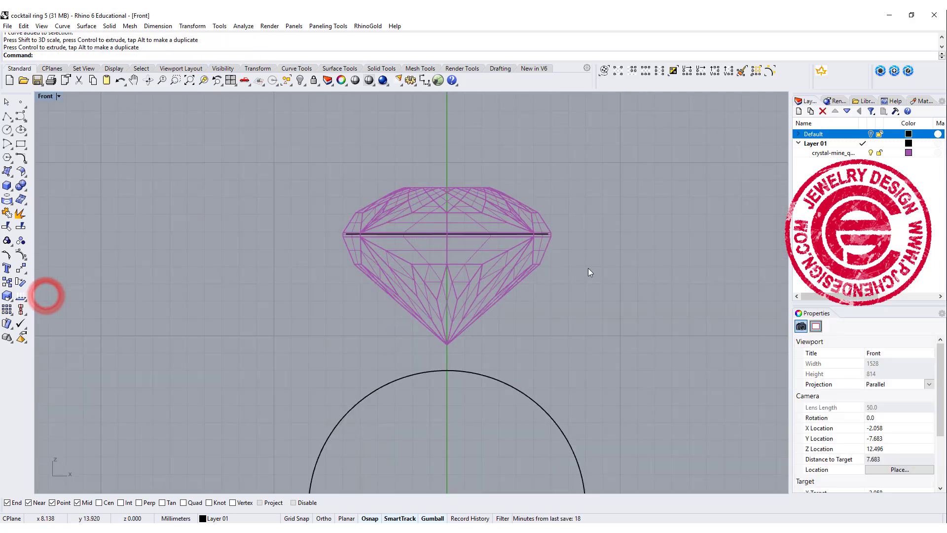
left_click(7, 130)
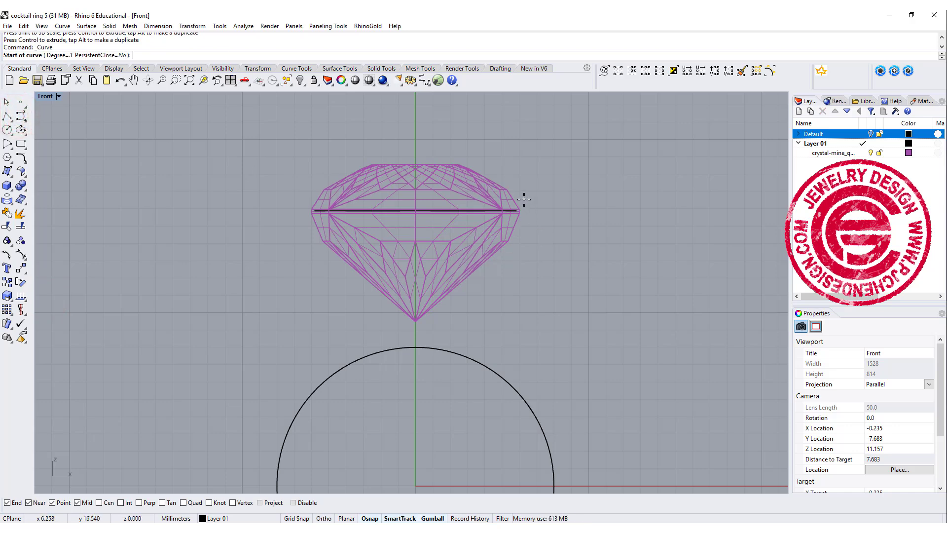
scroll(522, 195, "up", 1)
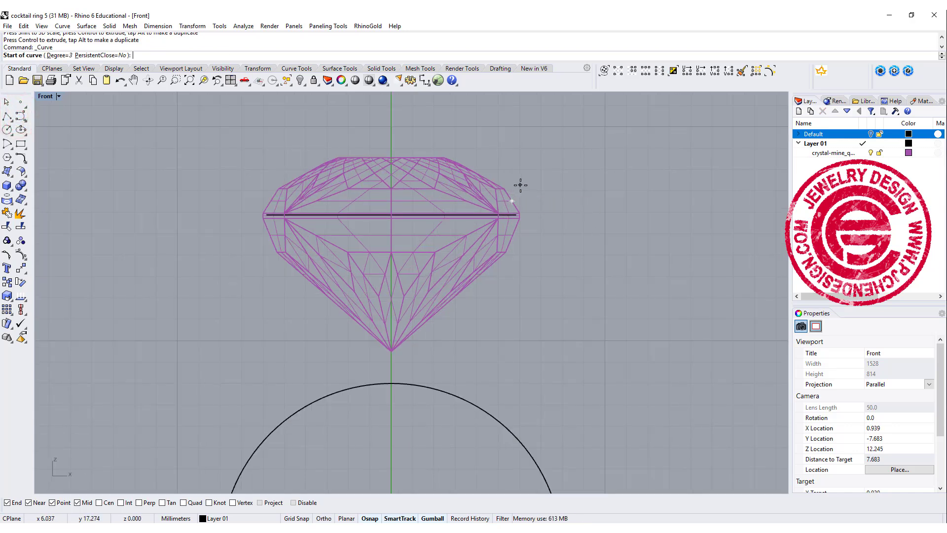
scroll(520, 186, "up", 2)
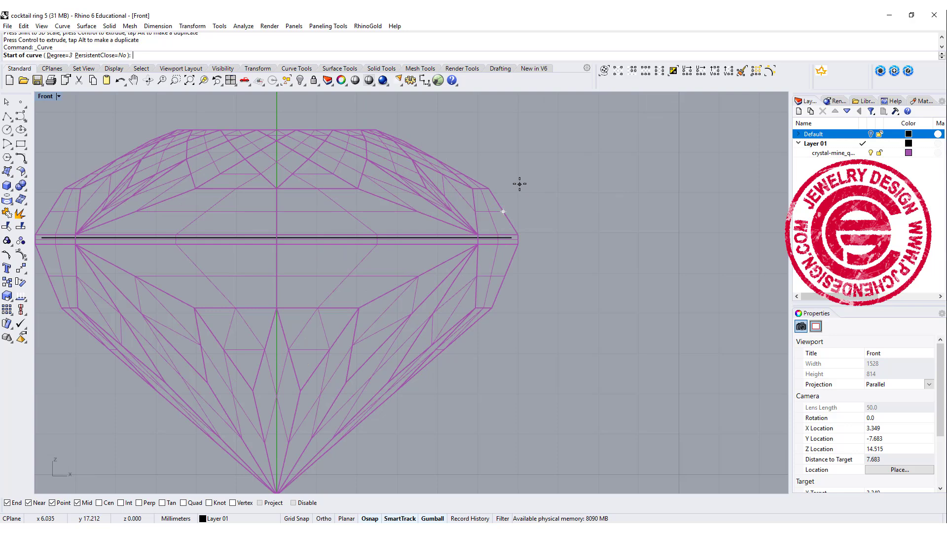
left_click(519, 184)
key("F8")
left_click(520, 295)
key("F8")
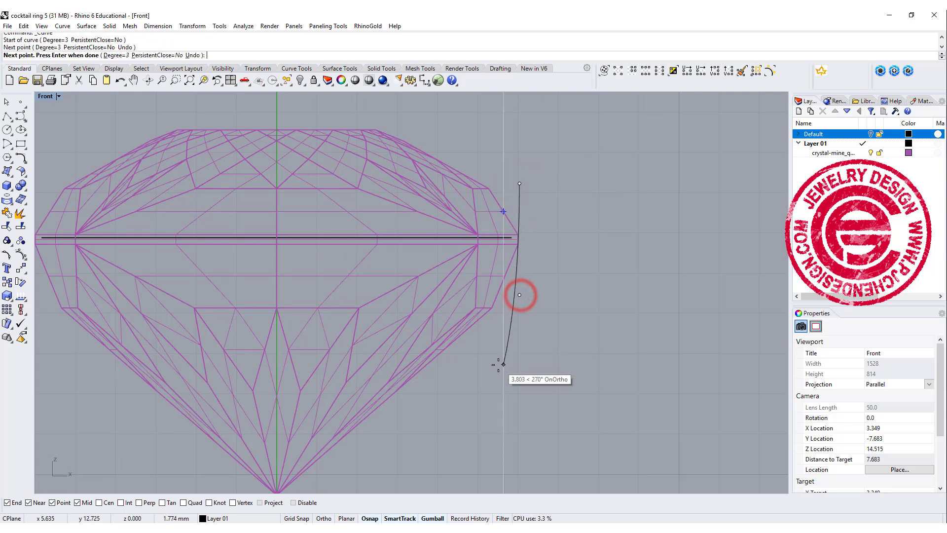
left_click(503, 365)
right_click_drag(441, 431, 466, 304)
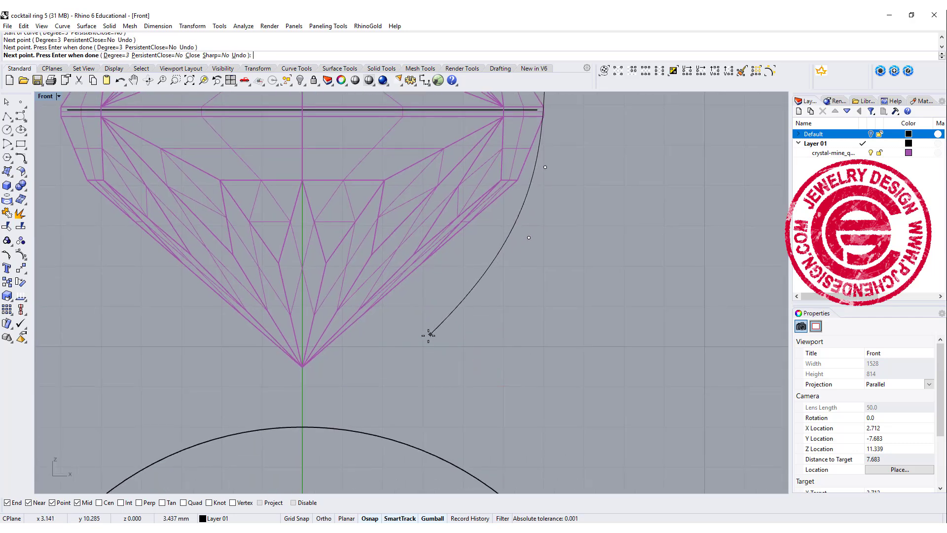
left_click(383, 396)
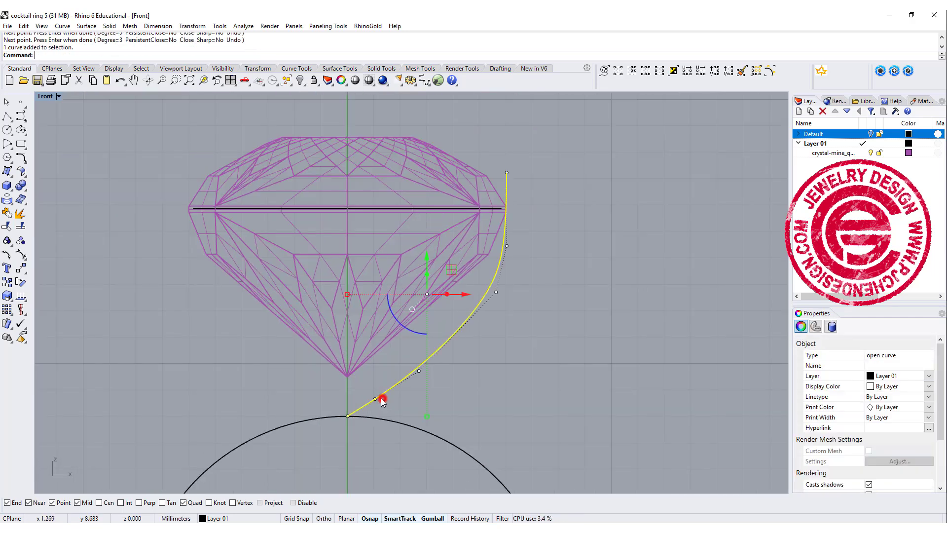
Step: Raise the three lowest control points of the profile curve so it follows the gem's pavilion and ends above the finger circle
left_click(348, 415)
left_click_drag(347, 381, 348, 366)
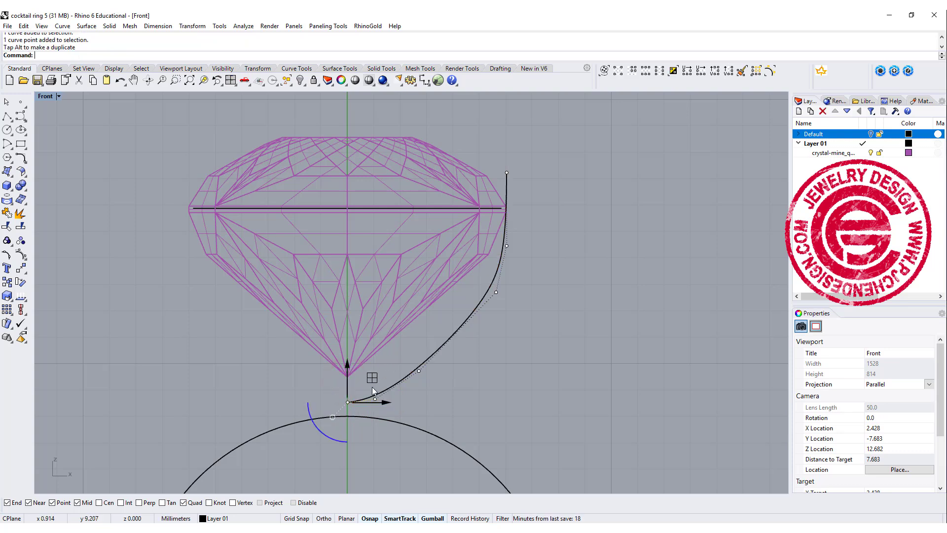
left_click(375, 399)
left_click_drag(375, 395, 375, 360)
left_click(419, 371)
left_click_drag(419, 335, 423, 315)
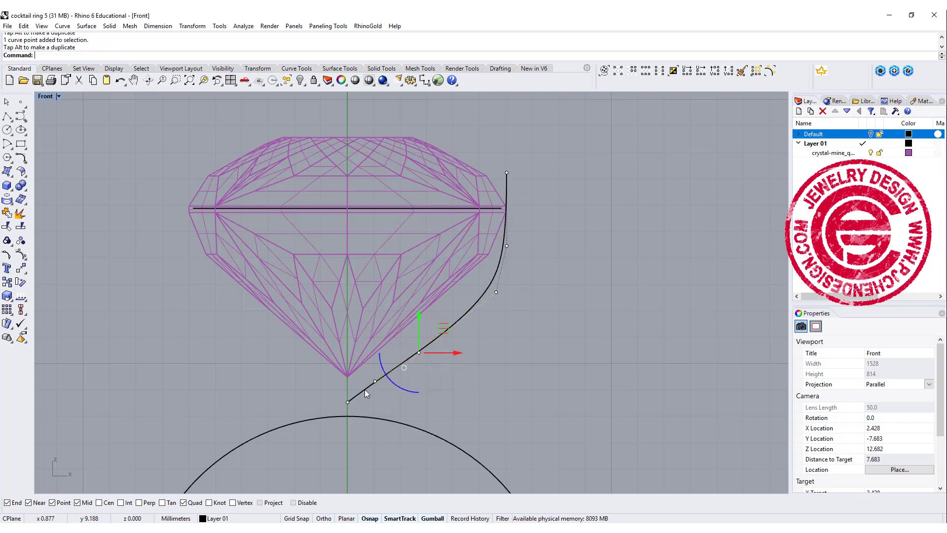
left_click(348, 402)
left_click_drag(349, 364, 350, 353)
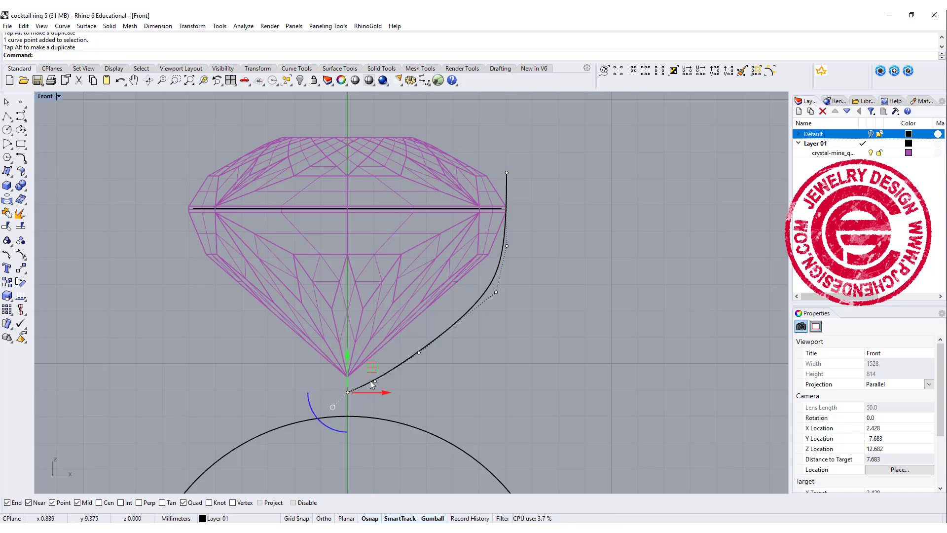
Step: Rail Revolve the profile curve along the rounded rectangle around a vertical axis through the profile's lower end
key("Escape")
scroll(544, 275, "down", 3)
right_click_drag(518, 235, 523, 256)
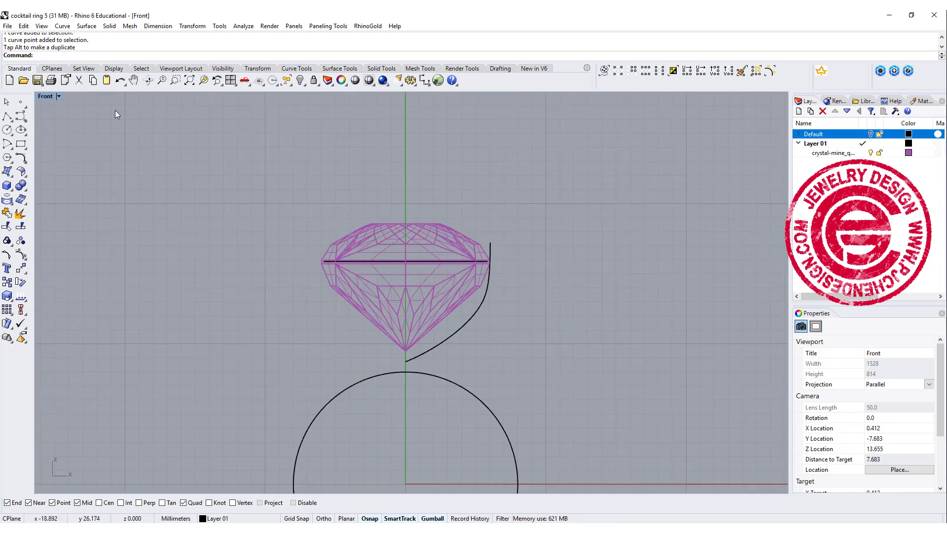
double_click(45, 97)
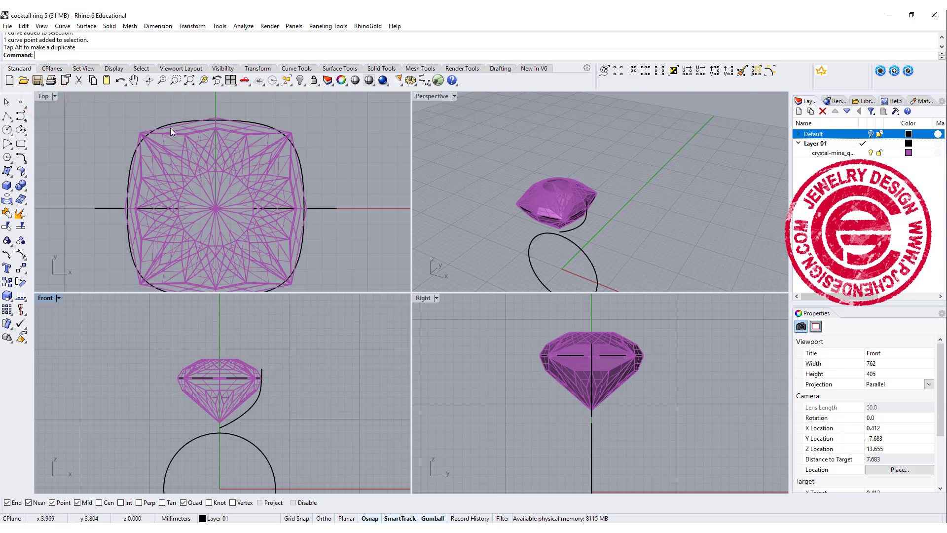
left_click(87, 26)
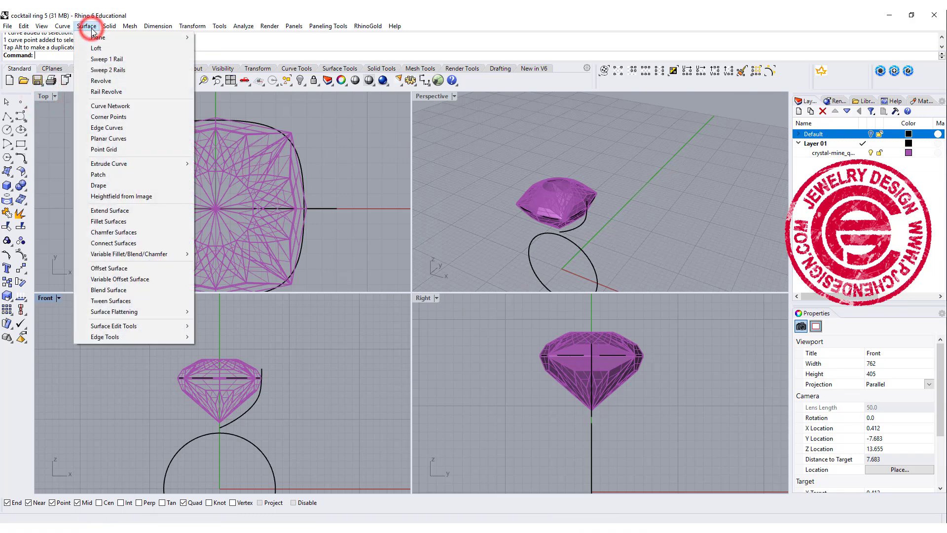
left_click(111, 93)
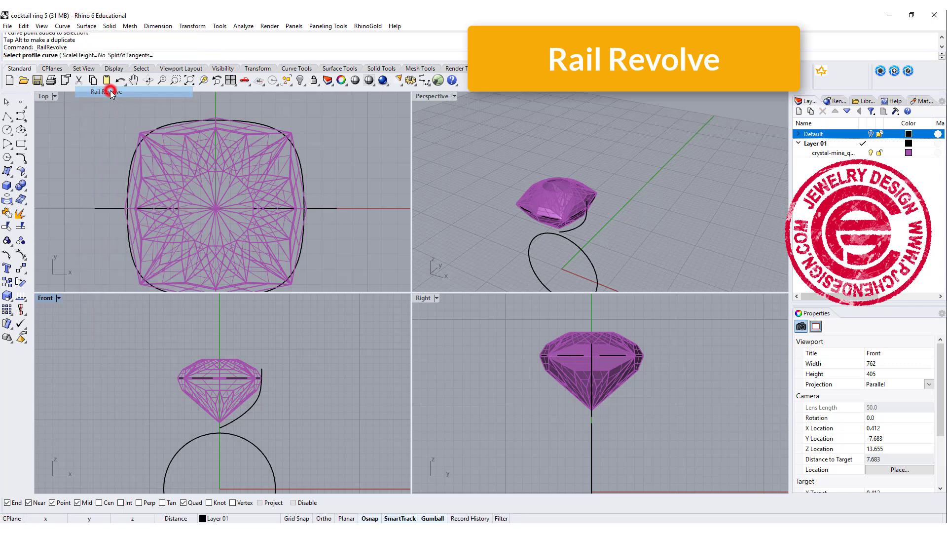
scroll(577, 212, "up", 5)
scroll(592, 224, "up", 2)
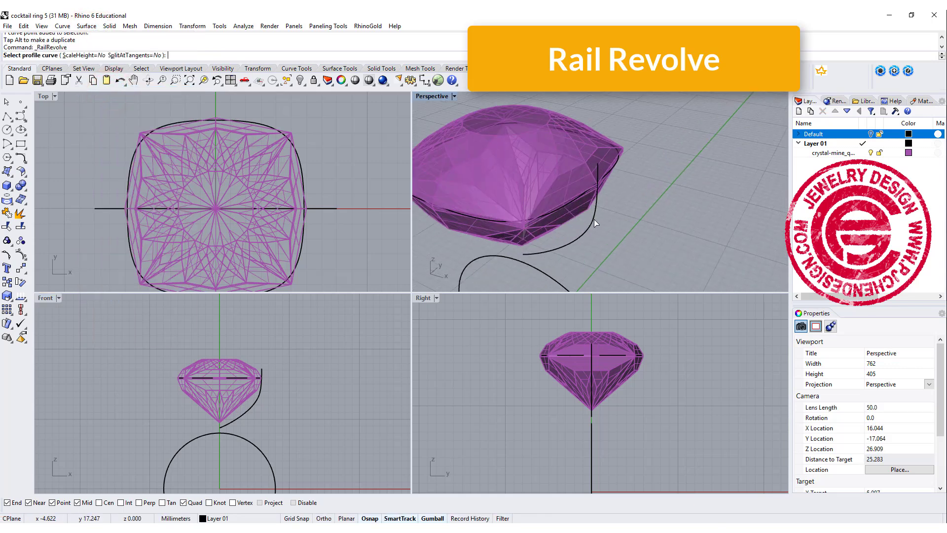
left_click(596, 217)
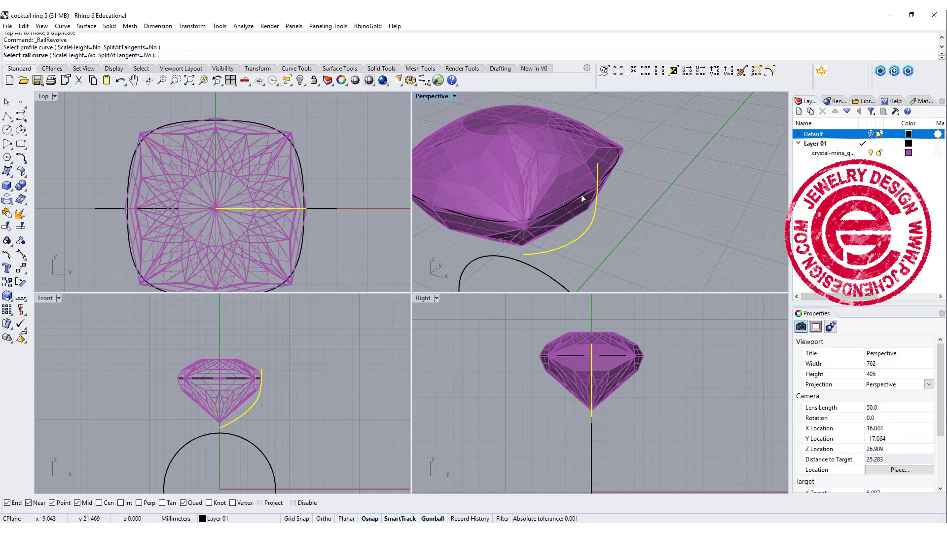
left_click(582, 197)
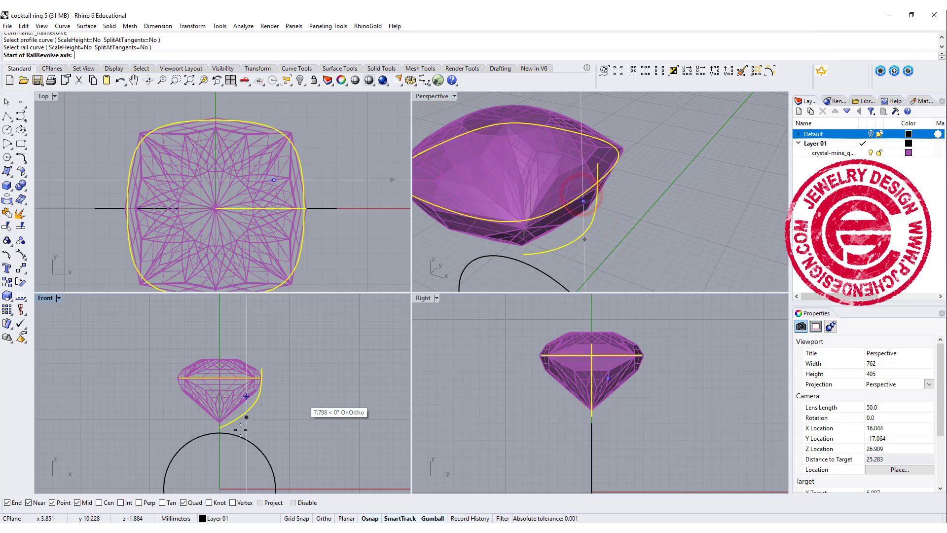
left_click(219, 428)
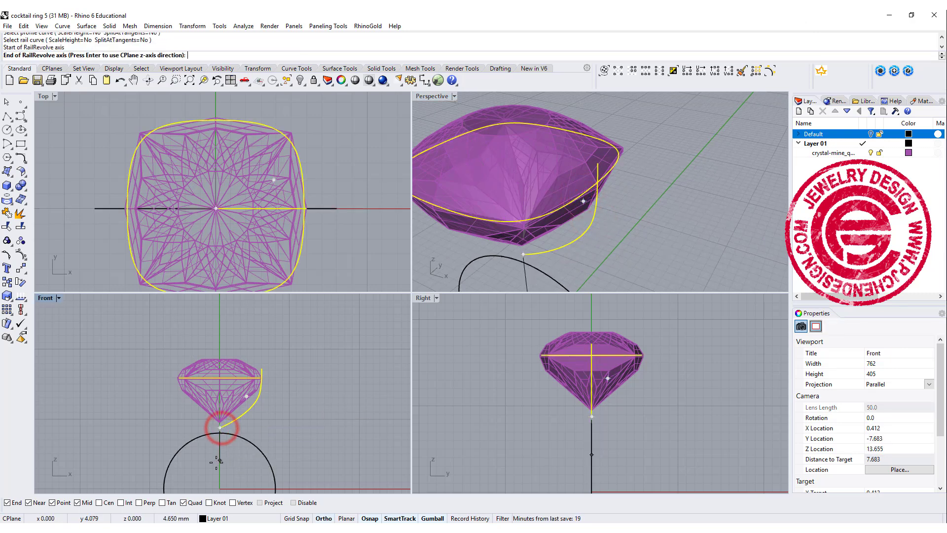
left_click(220, 463)
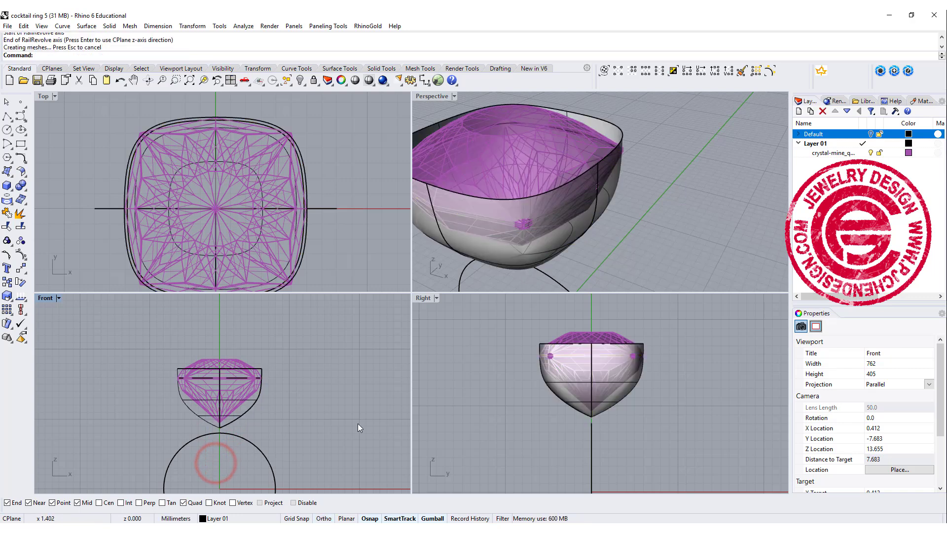
Step: Lock the crystal-mine gemstone sublayer so only the revolved surface around the gem can be selected
scroll(752, 166, "up", 3)
right_click_drag(752, 167, 751, 174)
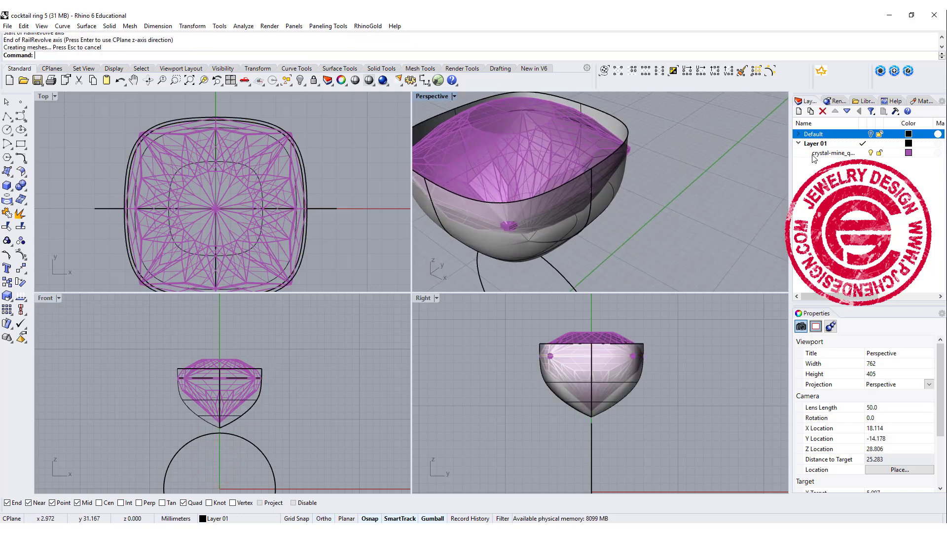
left_click(878, 153)
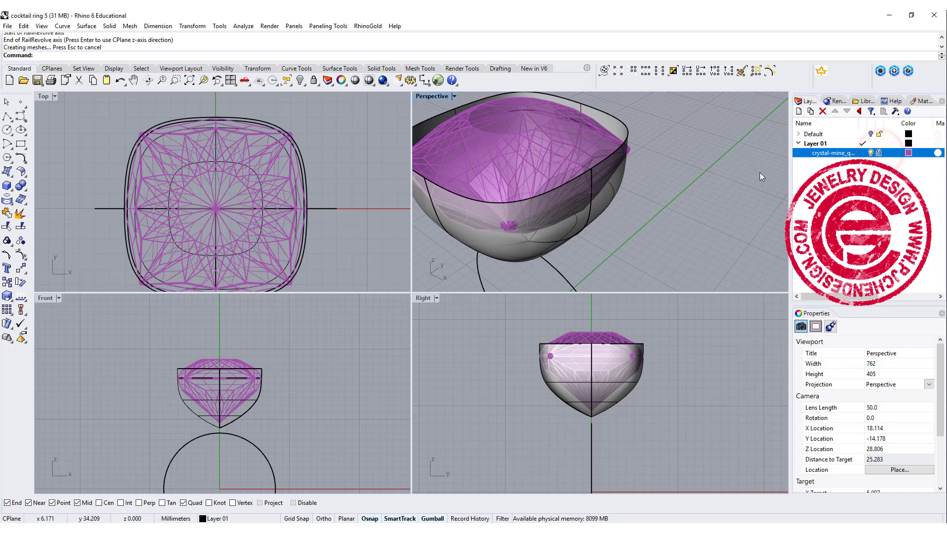
left_click(580, 166)
left_click(550, 138)
left_click(666, 185)
Step: Examine the fit of the revolved cup surface around the gemstone from the front, side and above
scroll(655, 193, "down", 4)
right_click_drag(652, 196, 474, 99)
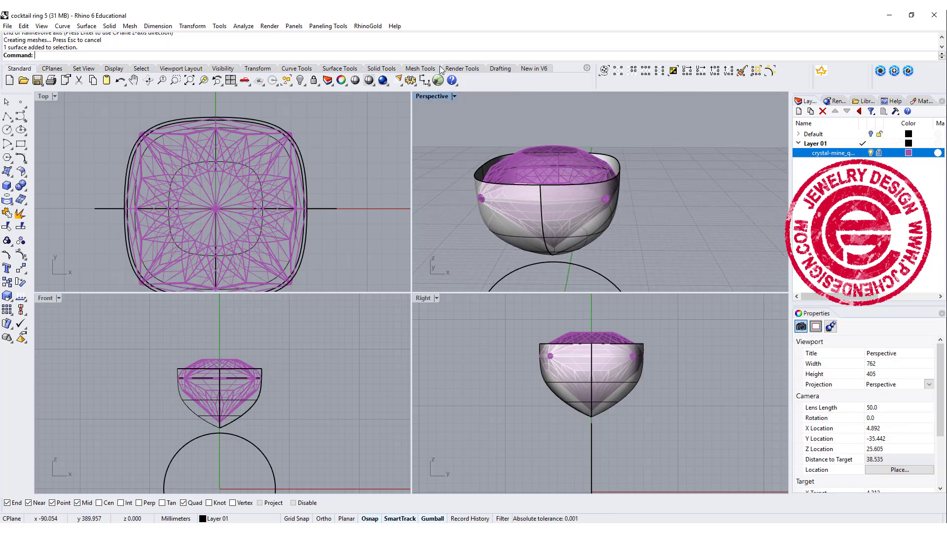
double_click(434, 97)
scroll(510, 254, "down", 3)
right_click_drag(509, 253, 412, 262)
scroll(412, 263, "up", 3)
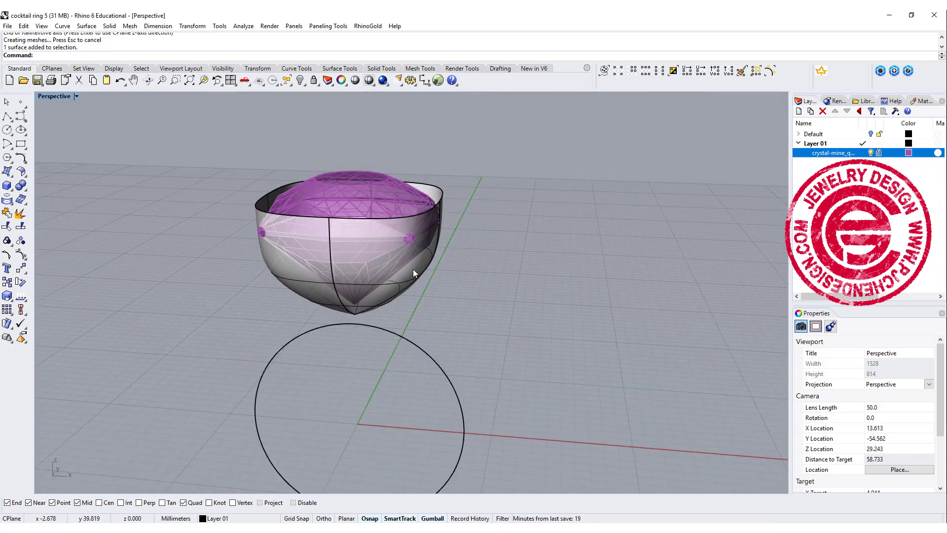
left_click(413, 268)
right_click_drag(543, 298, 472, 282)
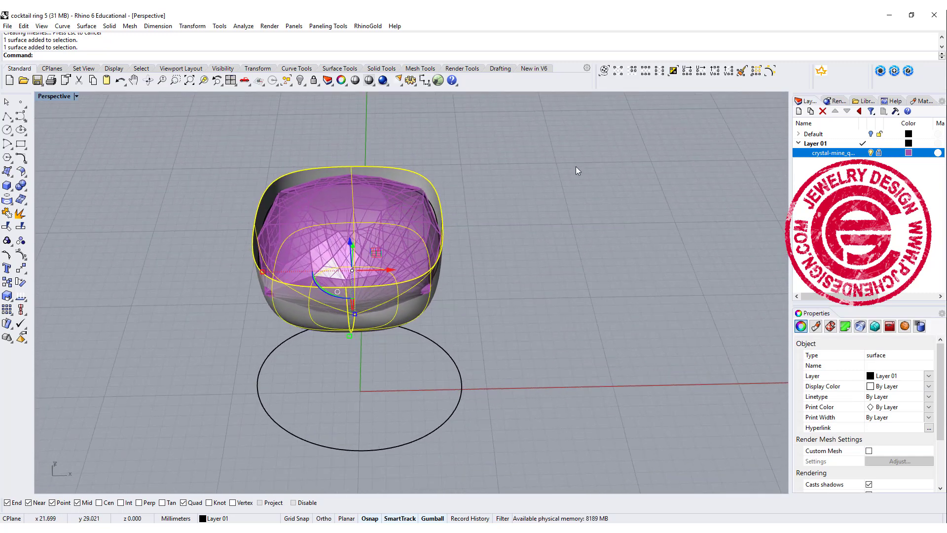
right_click_drag(321, 291, 518, 249)
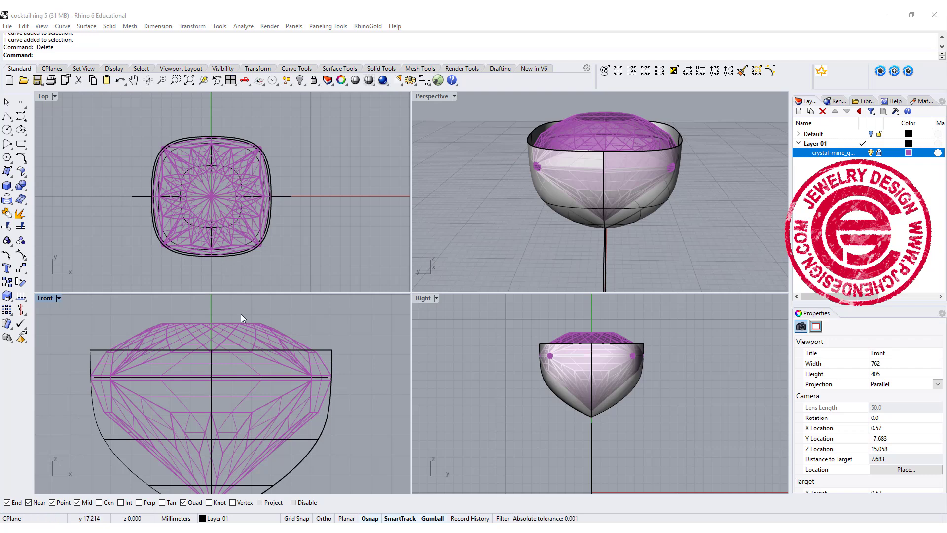
Step: Duplicate the upper rim edge of the cup surface as a curve with DupEdge and try to join it
type("DupEdge")
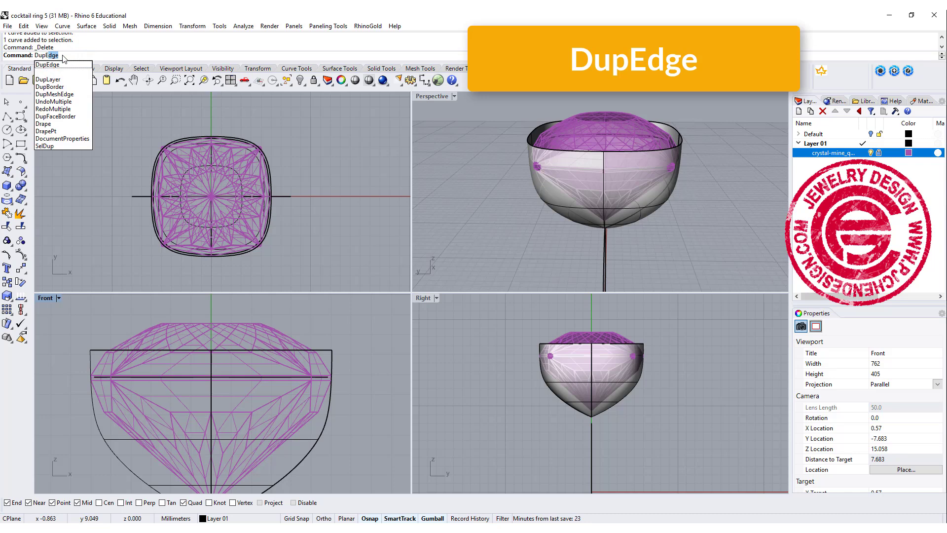
key("Return")
left_click(83, 344)
key("Return")
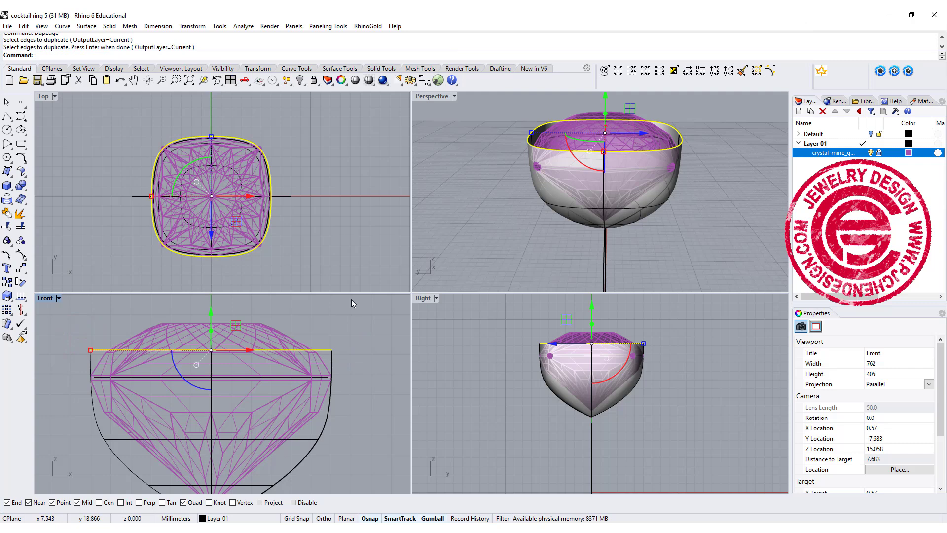
left_click(7, 212)
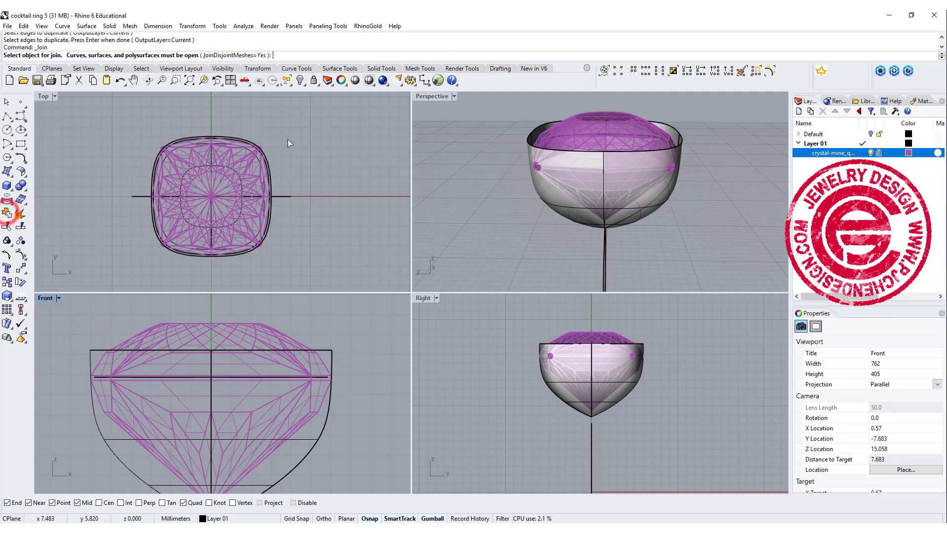
left_click(269, 169)
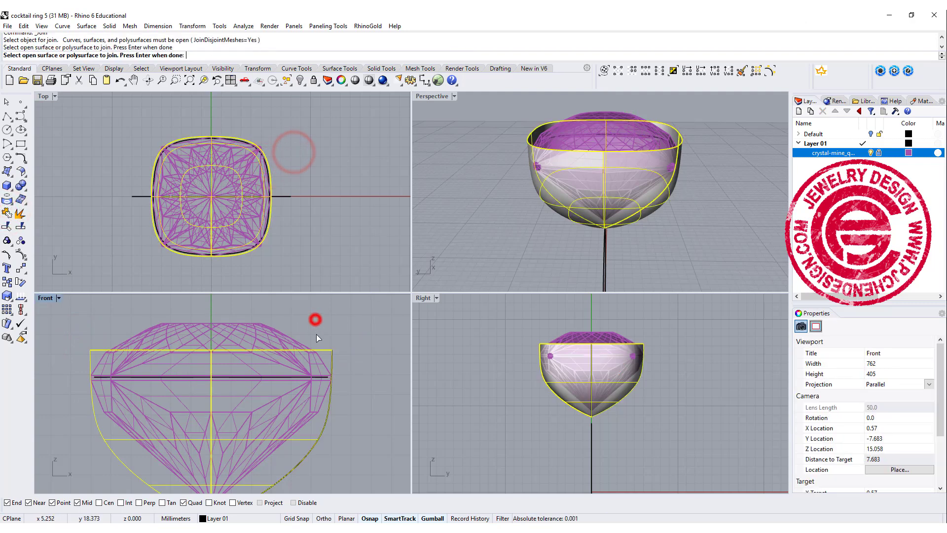
Step: Set the display color of the duplicated rim curve to Red
left_click(321, 350)
left_click(353, 378)
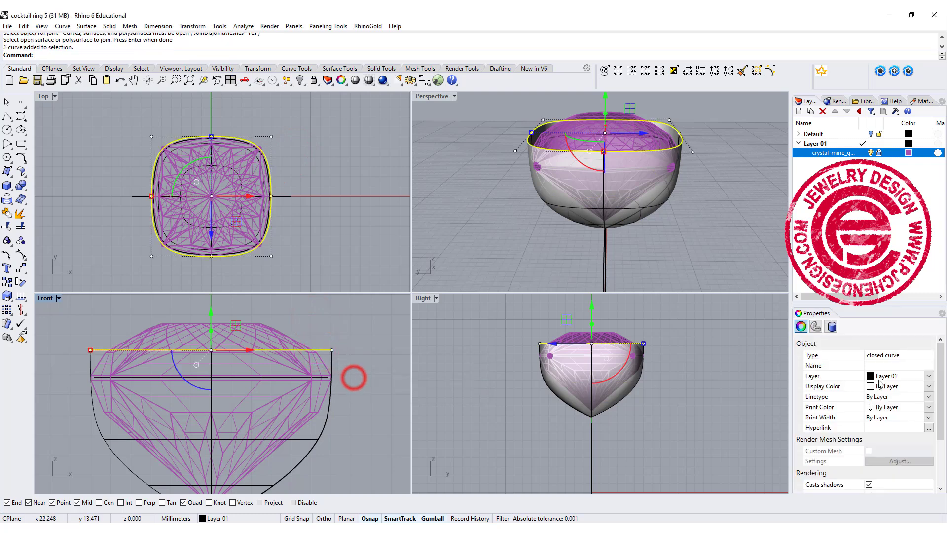
left_click(929, 386)
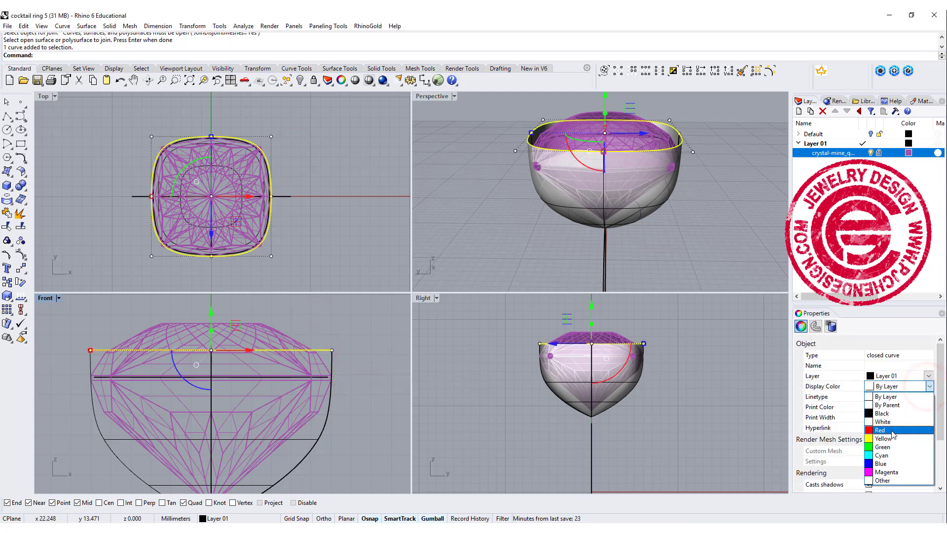
left_click(892, 430)
left_click(349, 188)
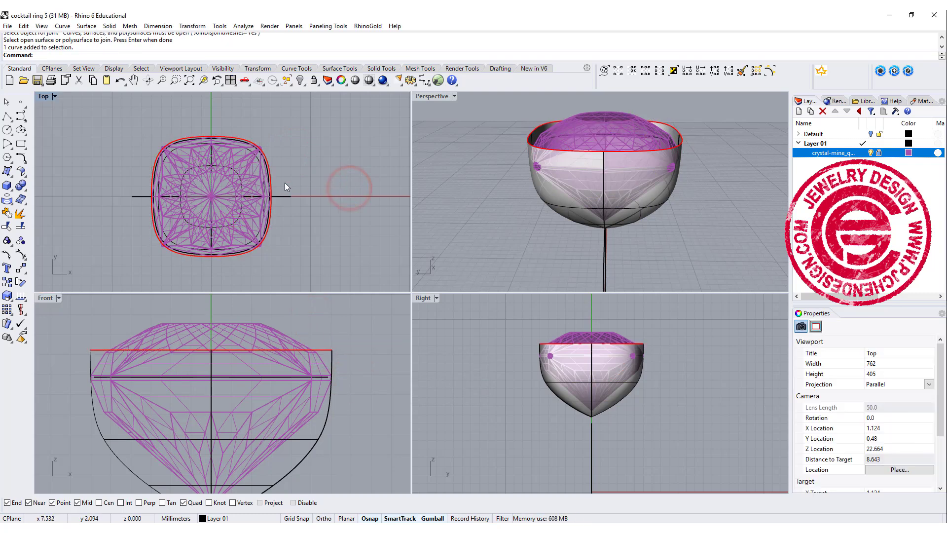
Step: Divide the red rim curve into eight equal segments marked with points at its corners and side midpoints
left_click(270, 169)
left_click(294, 193)
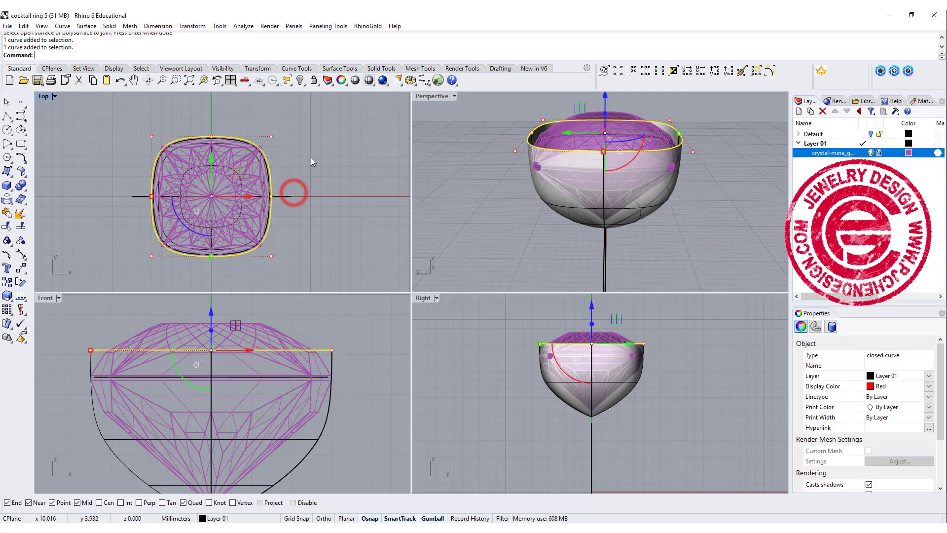
type("Dive")
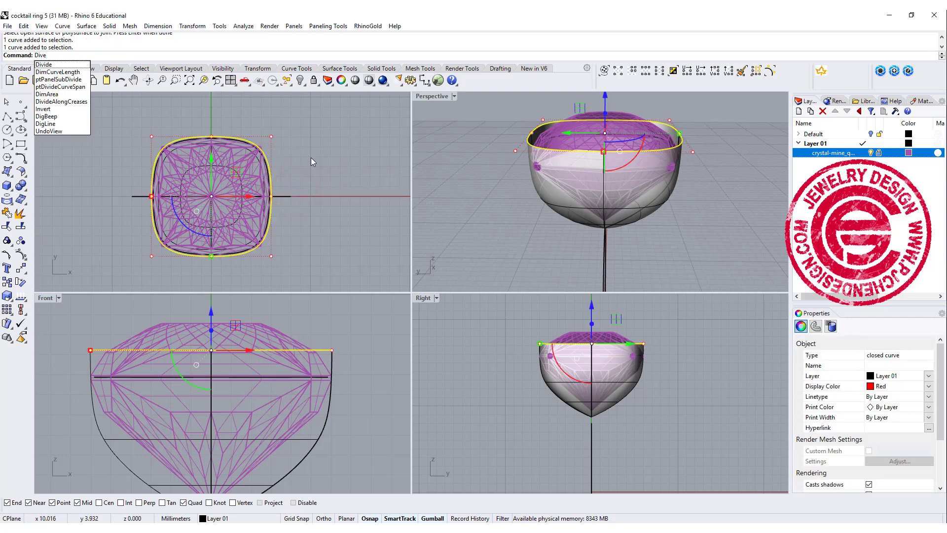
key("BackSpace")
key("BackSpace")
type("v")
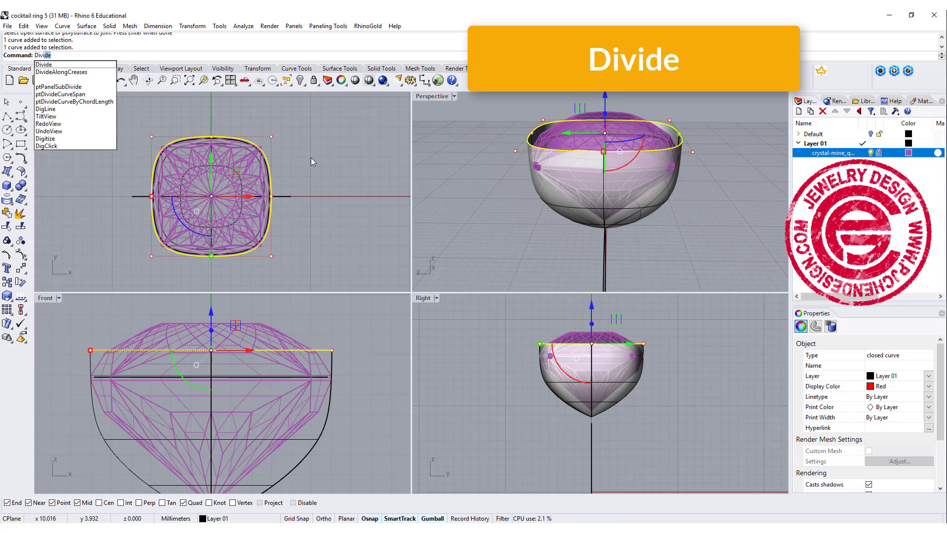
key("Return")
key("Return")
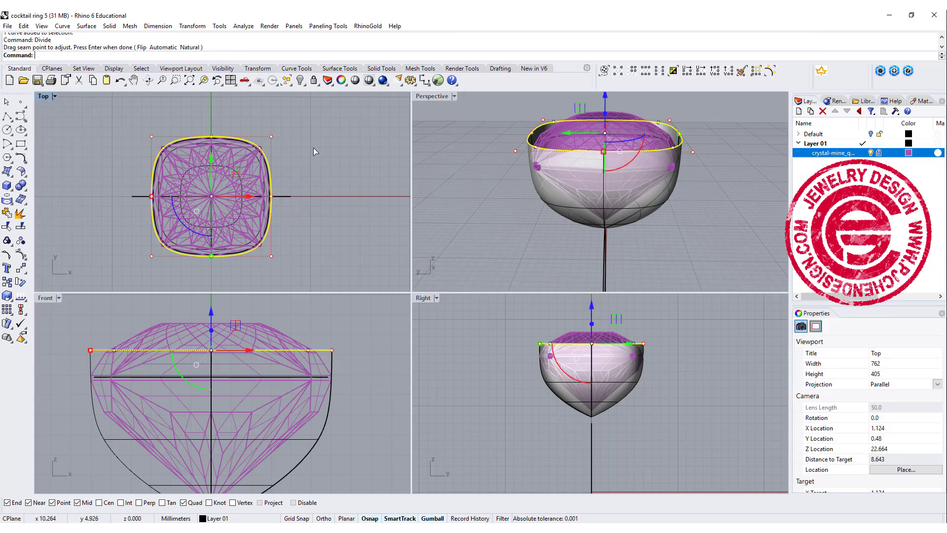
right_click(312, 147)
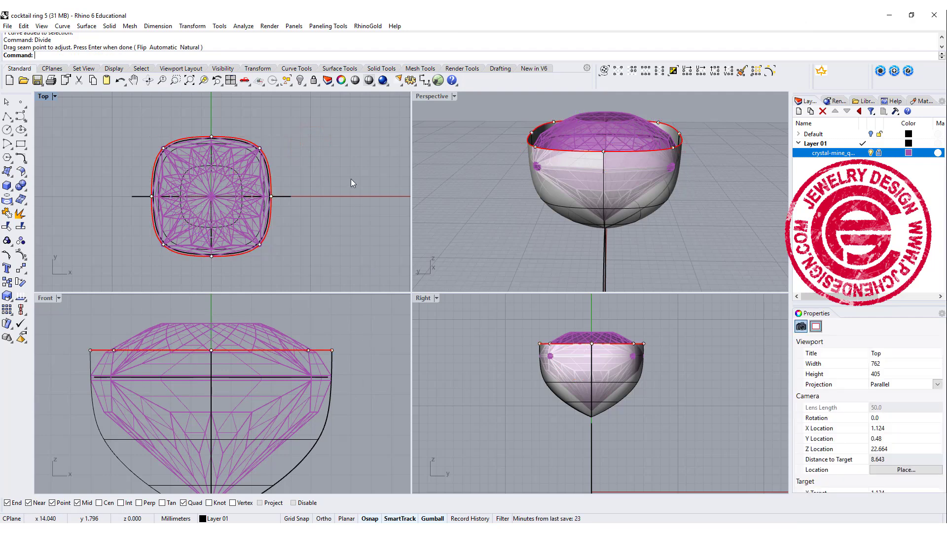
Step: In the Front view, draw an arc between the two front corner points of the rim, curving down across the gem's pavilion
right_click_drag(351, 178, 346, 171)
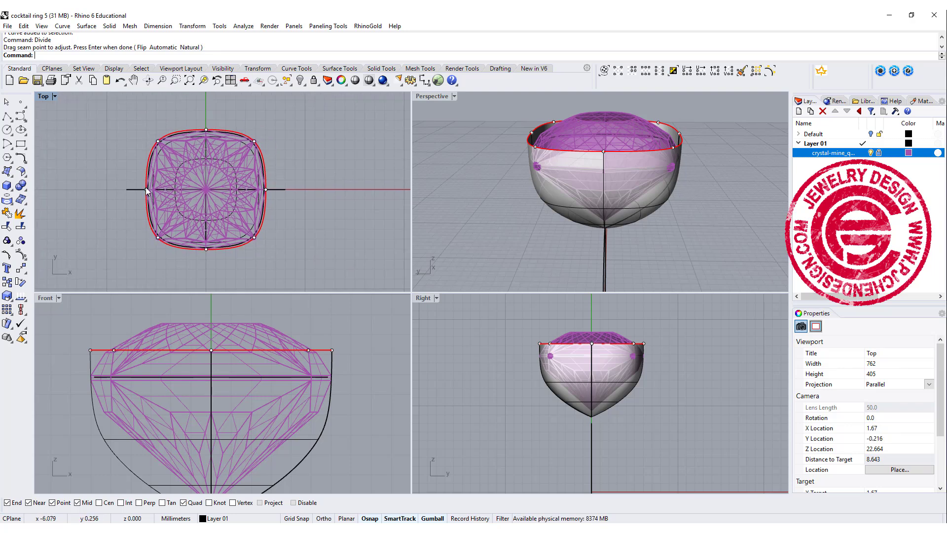
right_click_drag(218, 202, 319, 262)
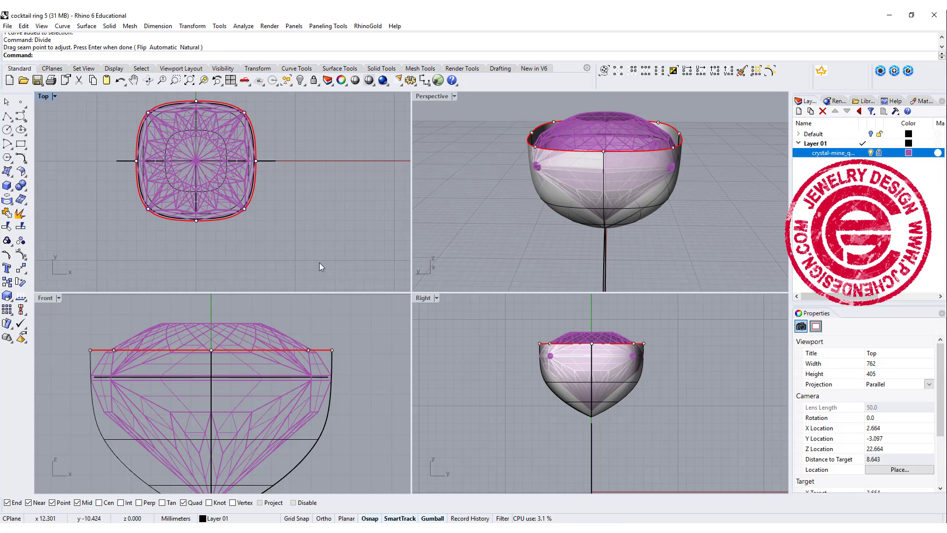
left_click(7, 144)
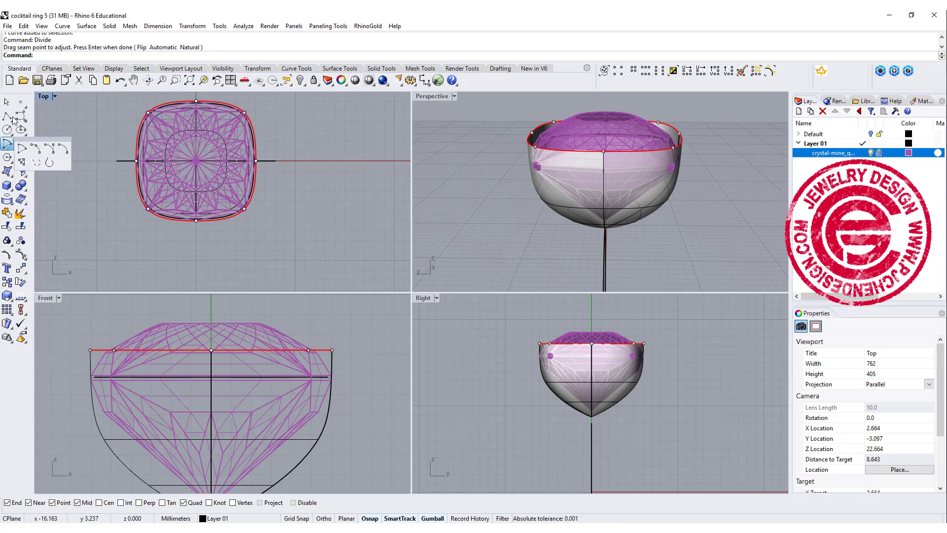
left_click(48, 148)
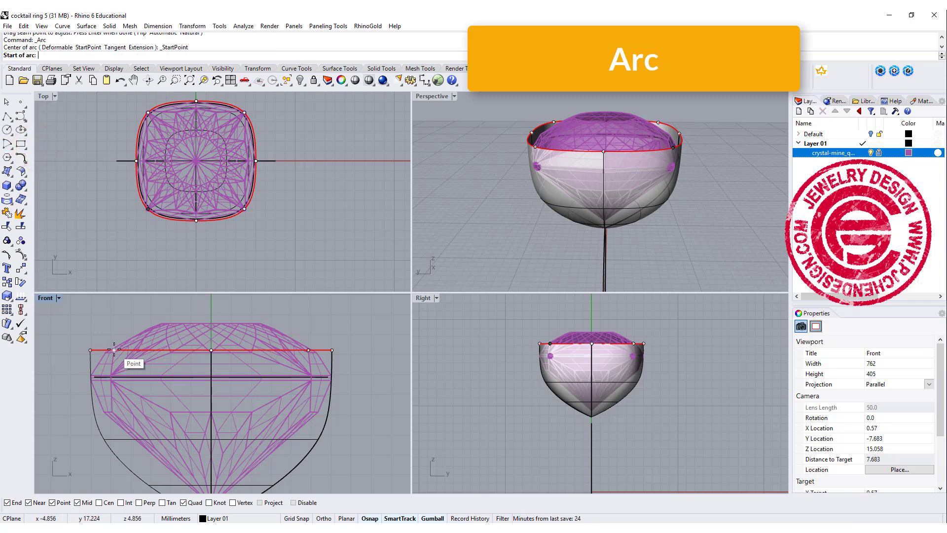
left_click(114, 349)
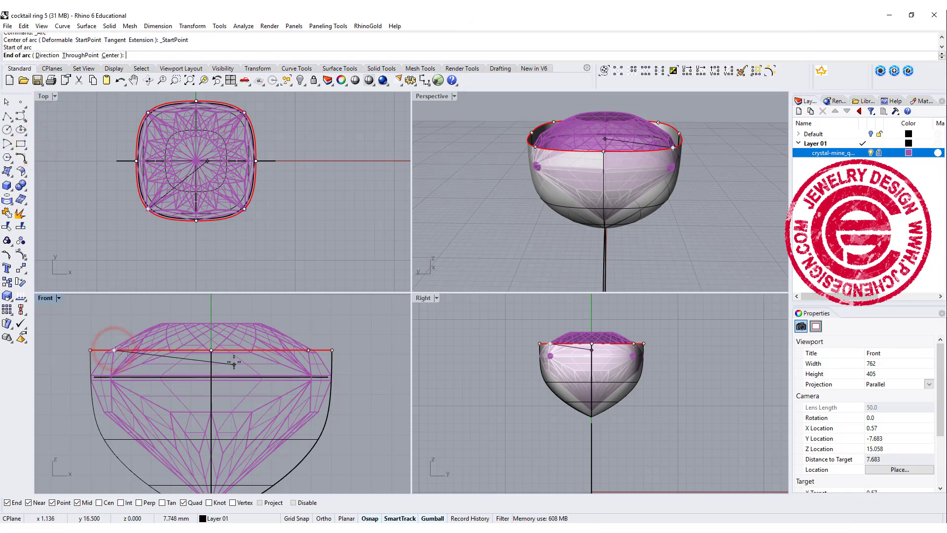
left_click(307, 350)
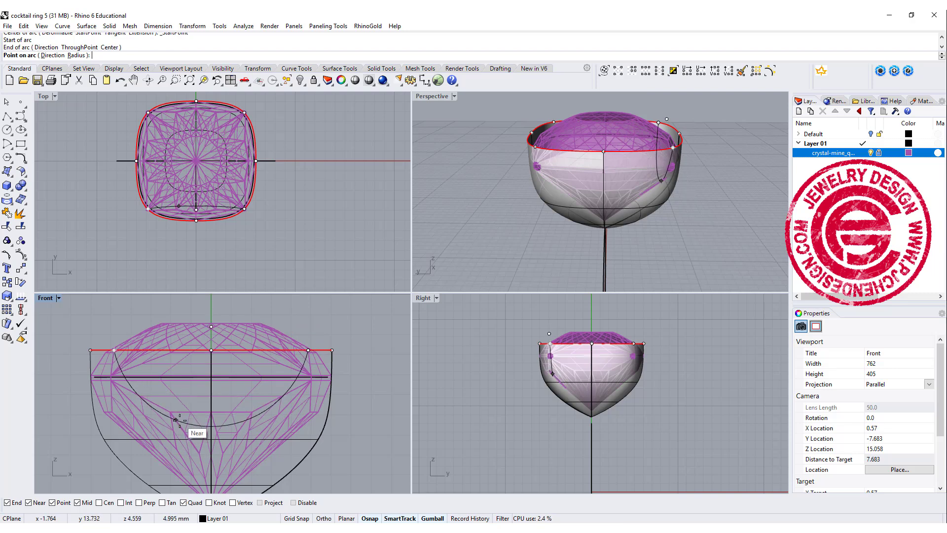
left_click(179, 423)
left_click(168, 415)
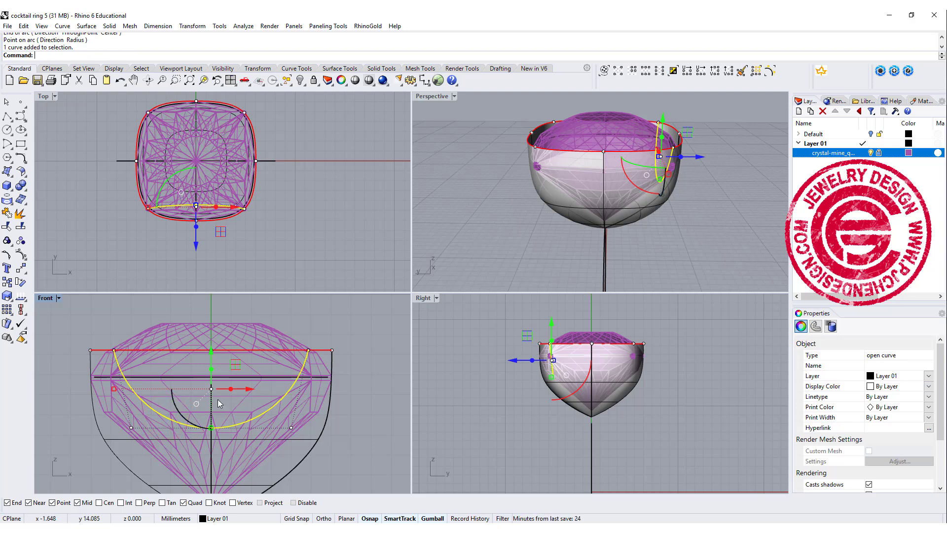
right_click_drag(218, 404, 222, 385)
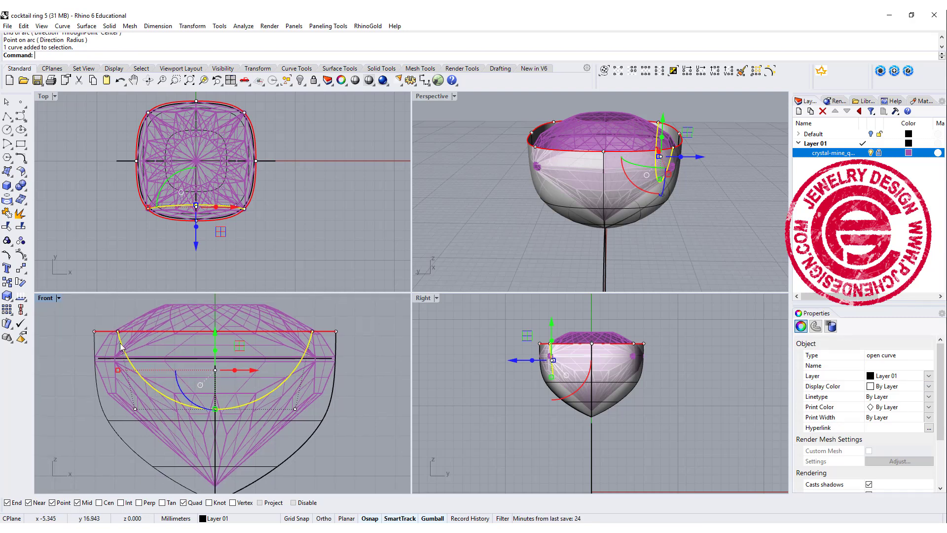
Step: Project the front arc onto the cup surface from the Front view
left_click(8, 206)
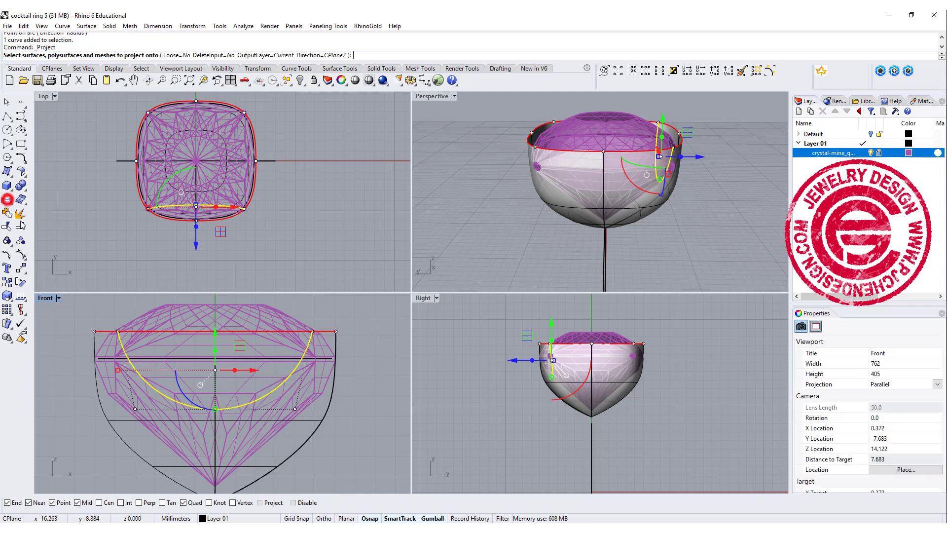
left_click(317, 422)
key("Return")
right_click_drag(630, 219, 712, 196)
right_click_drag(618, 176, 643, 202)
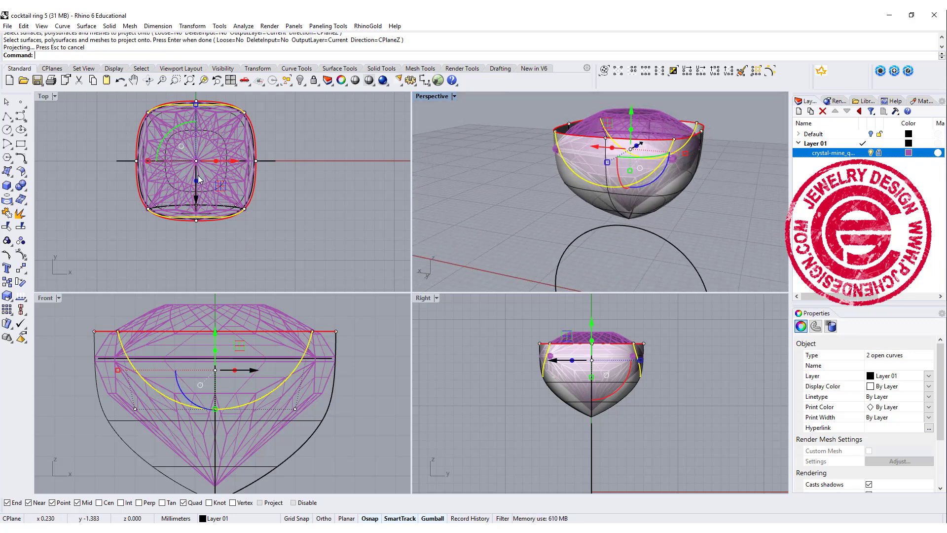
Step: Rotate a copy of the two projected curves 90 degrees about the cup's center in the Top view
left_click_drag(178, 131, 151, 180)
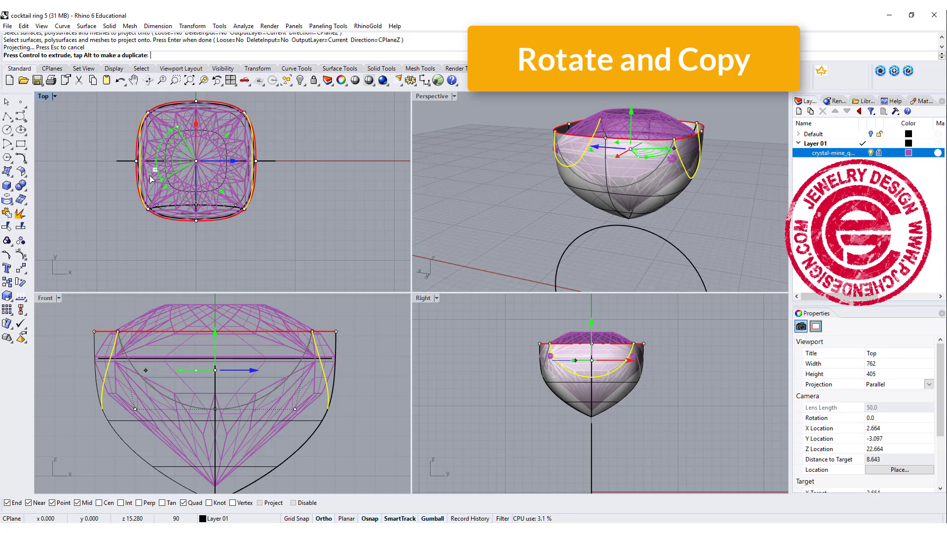
left_click_drag(150, 179, 149, 176)
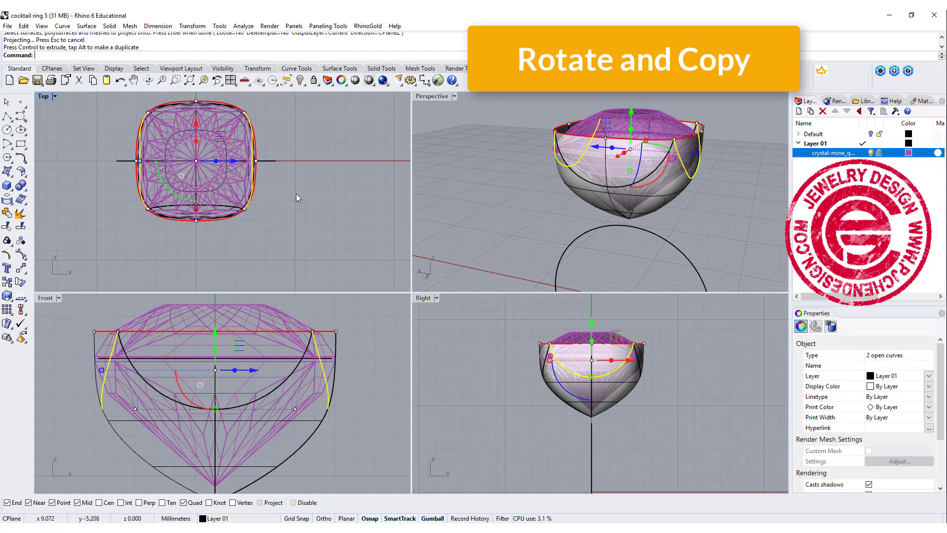
left_click(707, 220)
Step: Draw an arc between the low points of two adjacent projected curves, with its start direction pointing straight down so it hangs below the corner
right_click_drag(706, 220, 497, 164)
scroll(513, 158, "up", 5)
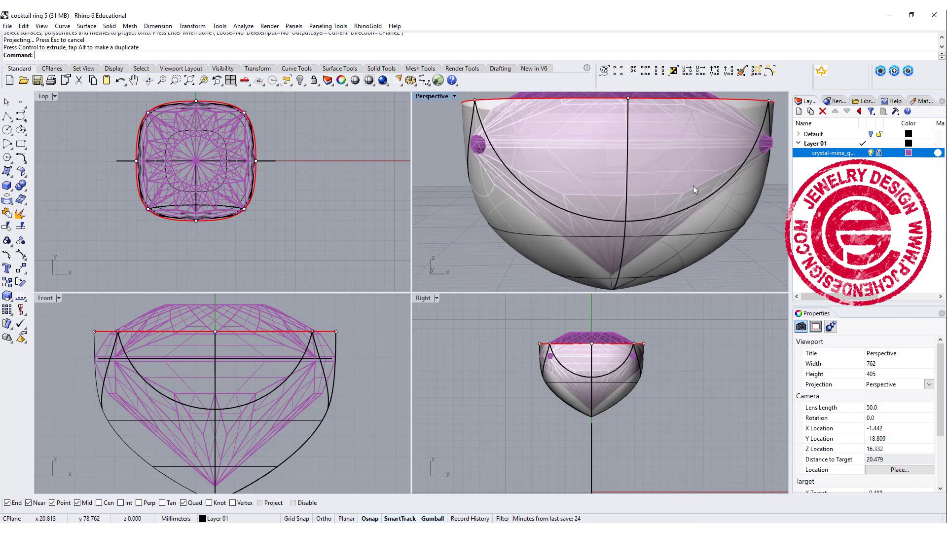
right_click_drag(543, 222, 600, 225)
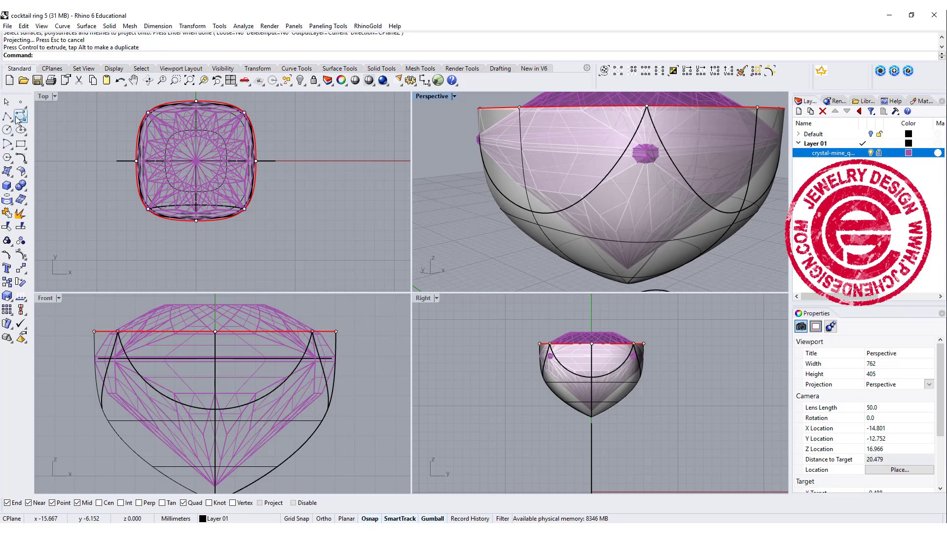
left_click(7, 146)
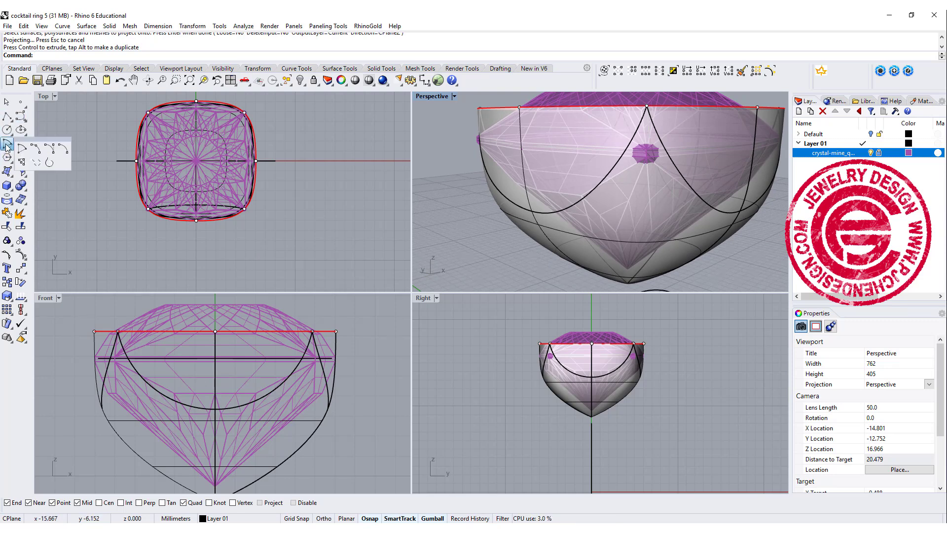
left_click(49, 150)
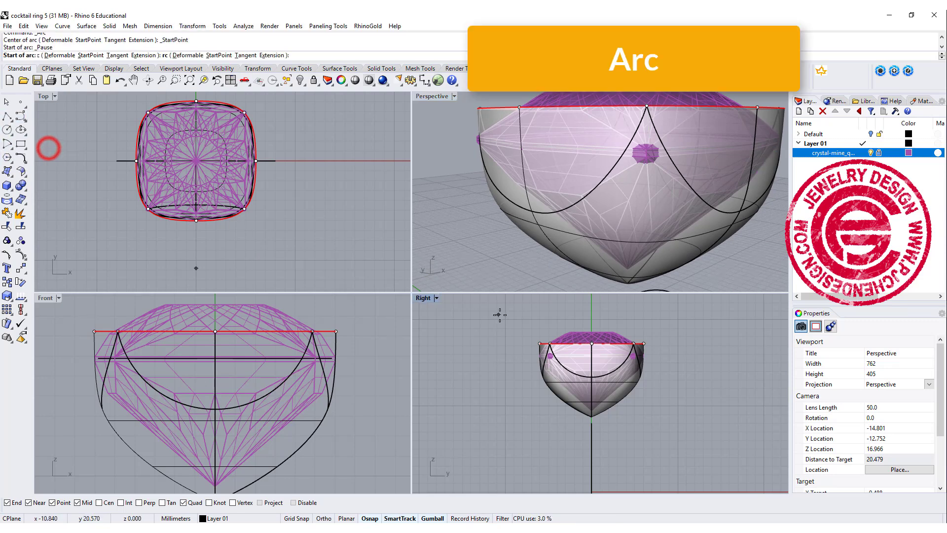
left_click(532, 211)
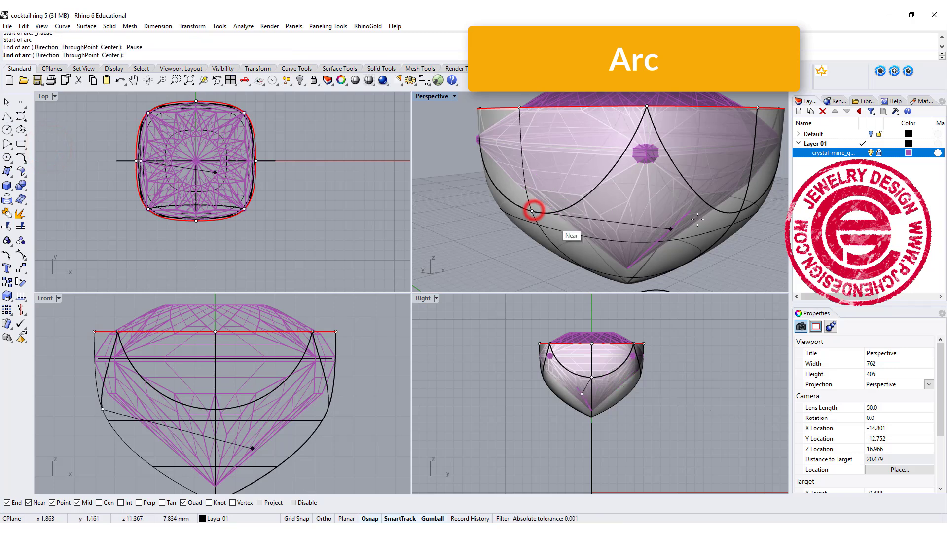
left_click(744, 211)
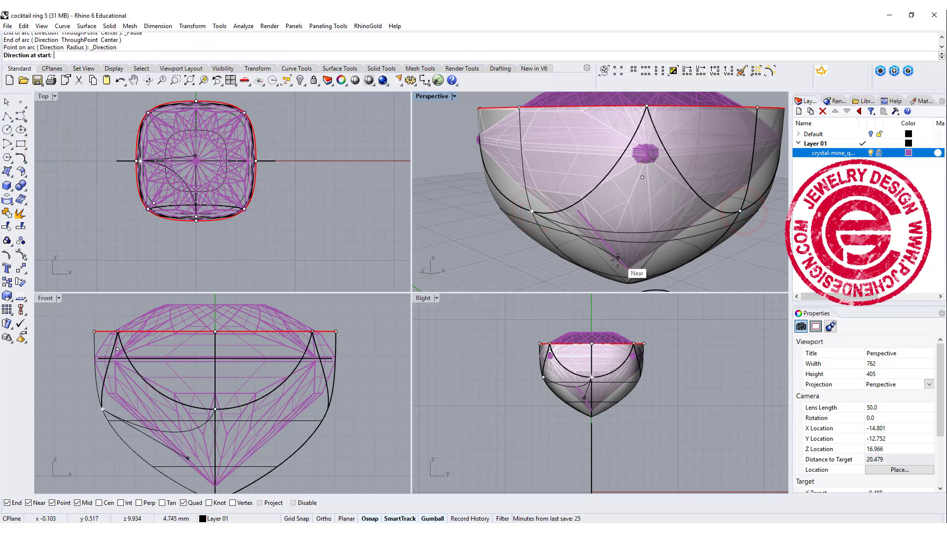
key("shift")
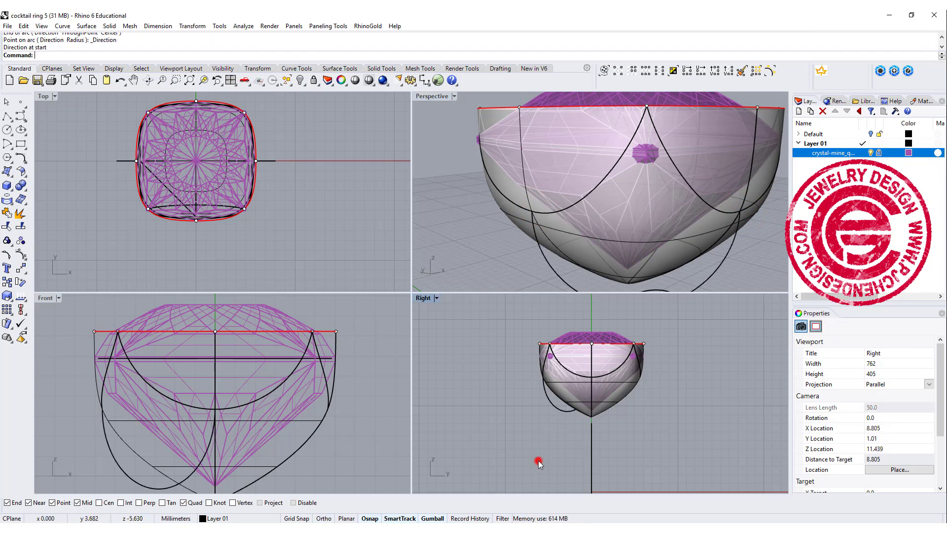
Step: Raise the new arc's three lower control points slightly so that it hangs less deeply below the projected curves
right_click_drag(591, 203, 496, 229)
left_click(671, 228)
left_click_drag(497, 228, 743, 256)
left_click_drag(602, 210, 601, 187)
left_click(719, 232)
Step: Pull the lower arc onto the cup surface with DeleteInput set to Yes
right_click_drag(718, 232, 646, 220)
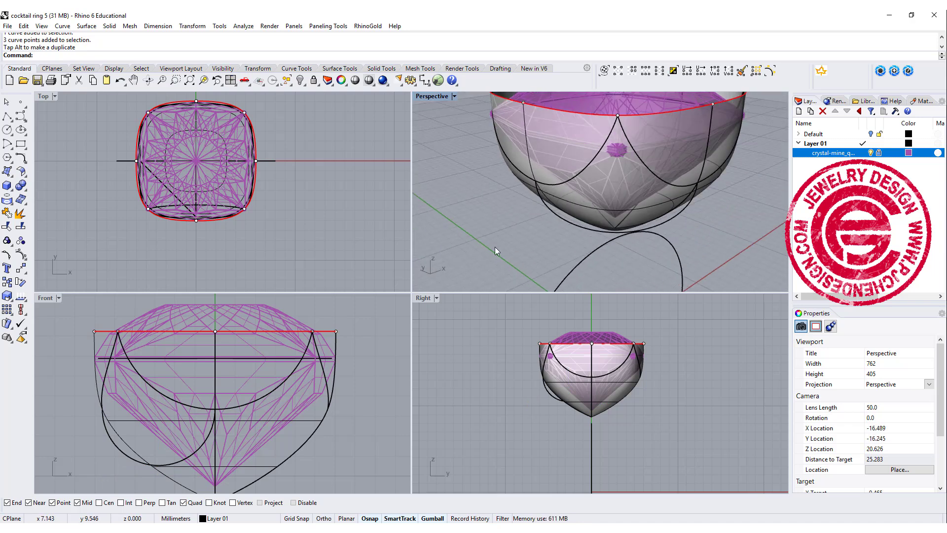
right_click_drag(474, 232, 506, 226)
left_click(7, 199)
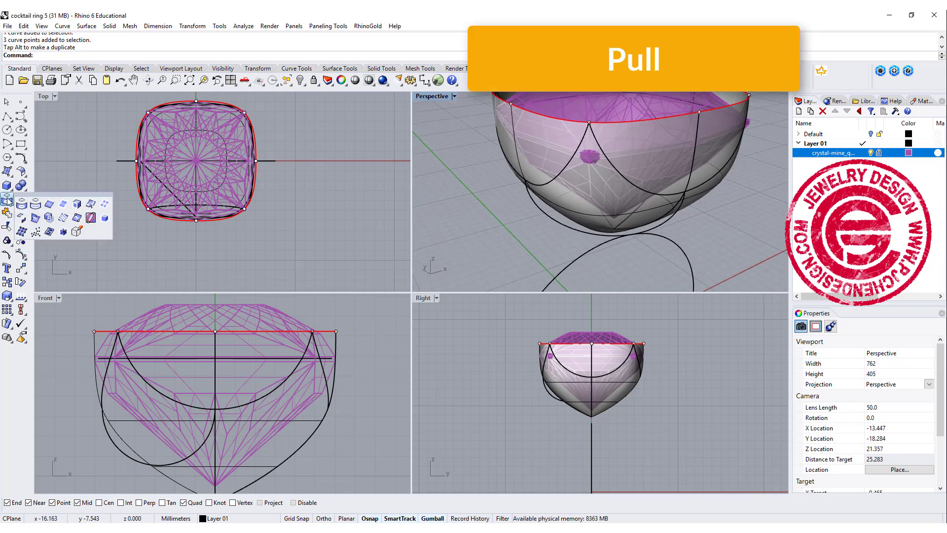
left_click(25, 203)
right_click_drag(671, 224, 690, 224)
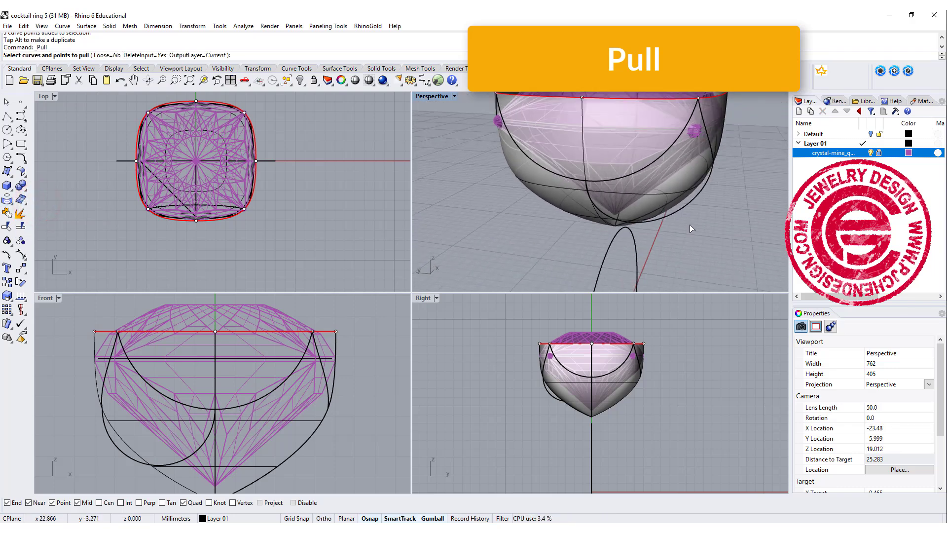
left_click(656, 207)
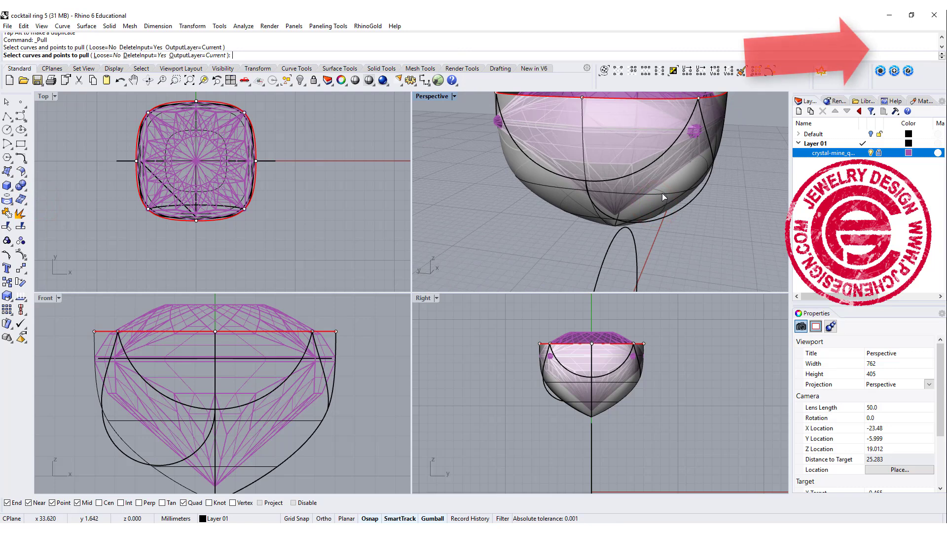
left_click(690, 207)
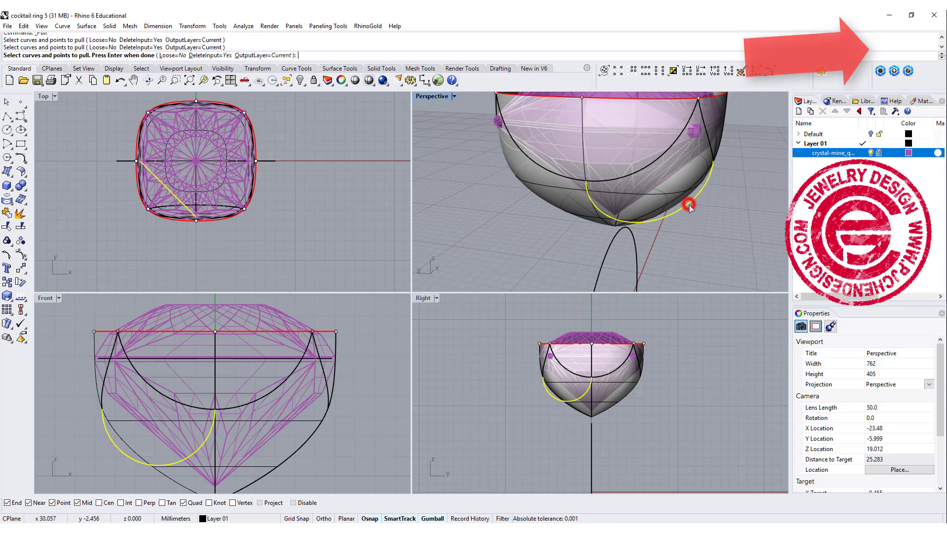
key("Return")
left_click(655, 195)
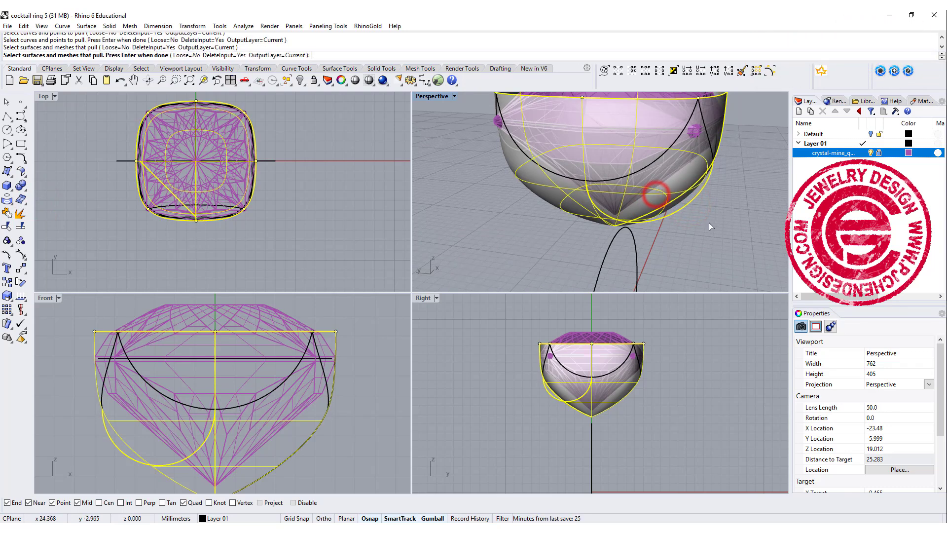
key("Return")
Step: Show the pulled curve's control points and rebuild it to 4 points at degree 3, deleting the input
right_click_drag(726, 222, 595, 259)
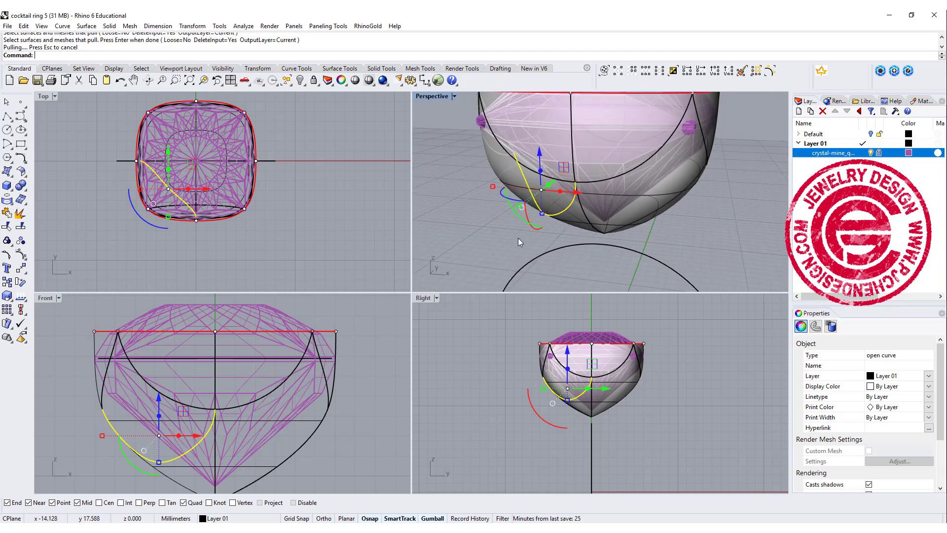
left_click(22, 256)
right_click_drag(636, 222, 612, 214)
scroll(647, 188, "up", 4)
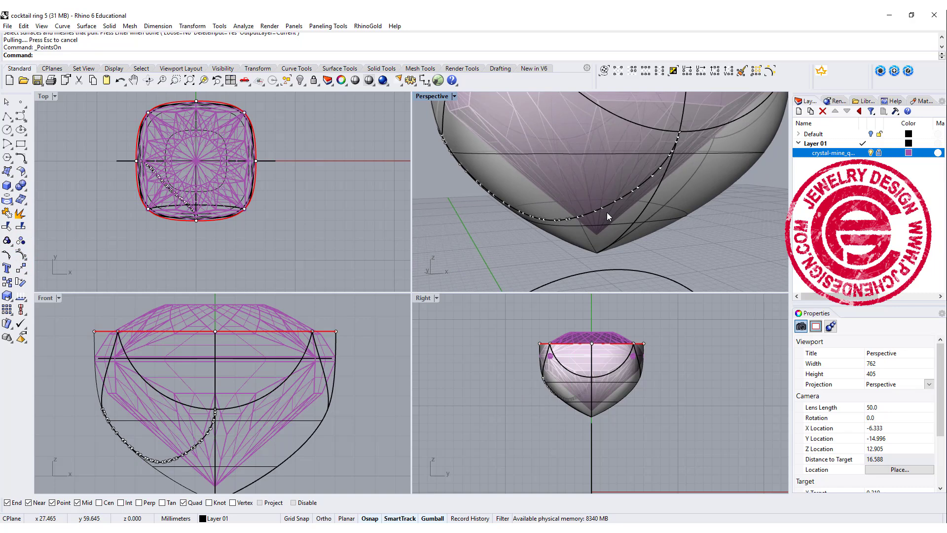
type("Rebuild")
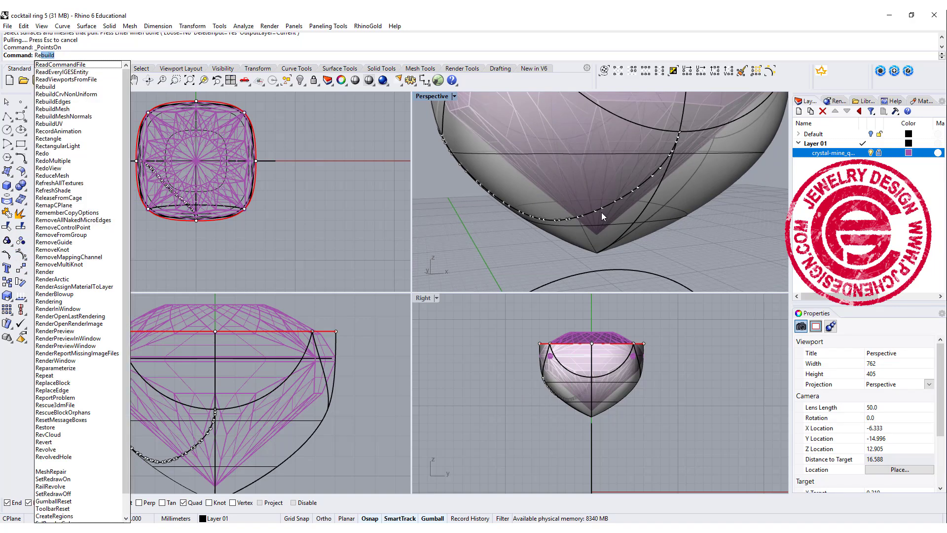
key("Return")
left_click(609, 204)
key("Return")
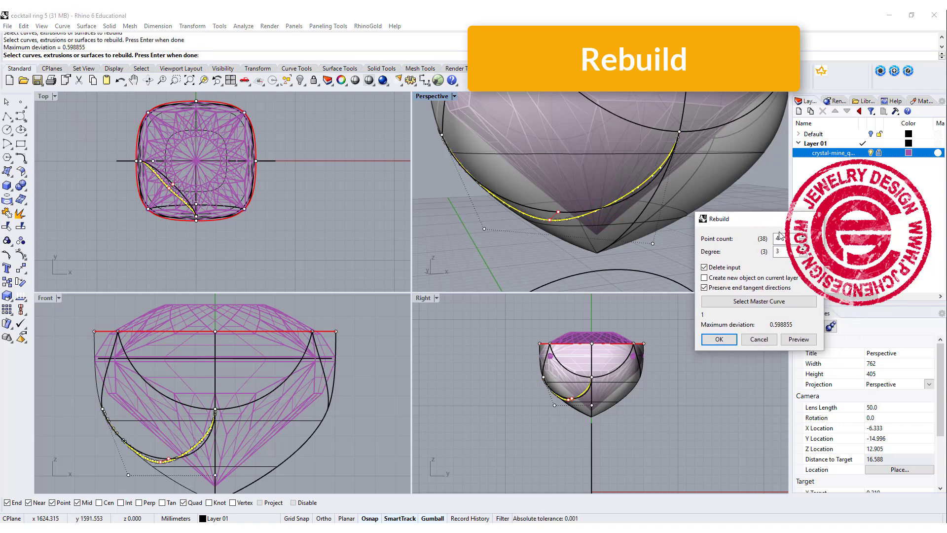
double_click(778, 239)
type("4")
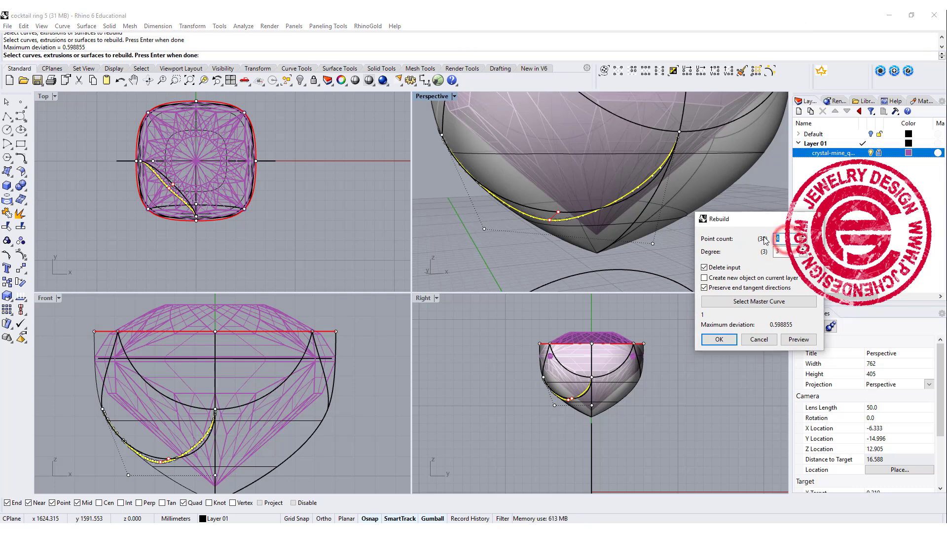
key("Return")
Step: Move the rebuilt curve's lower control point inward toward the cup's center in the Top view
right_click_drag(735, 232, 473, 193)
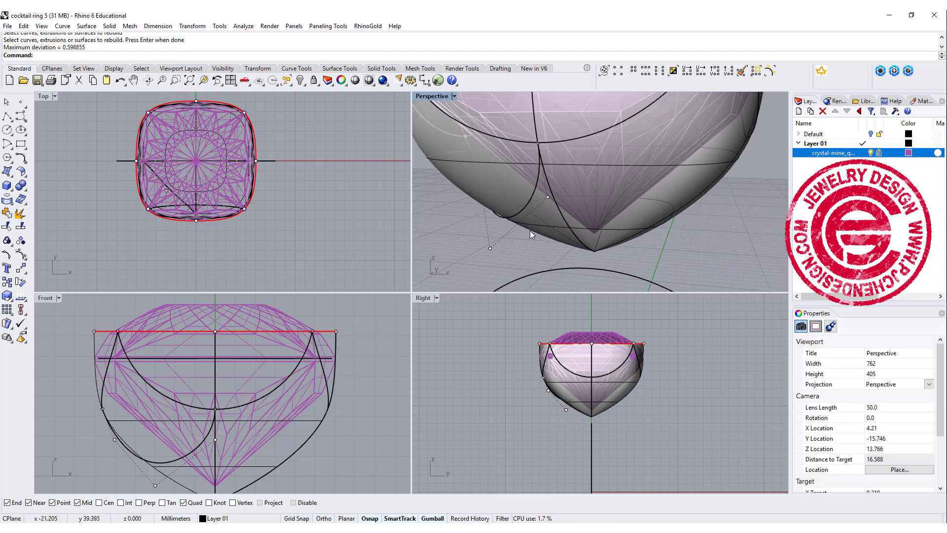
right_click_drag(551, 223, 533, 204)
left_click(483, 238)
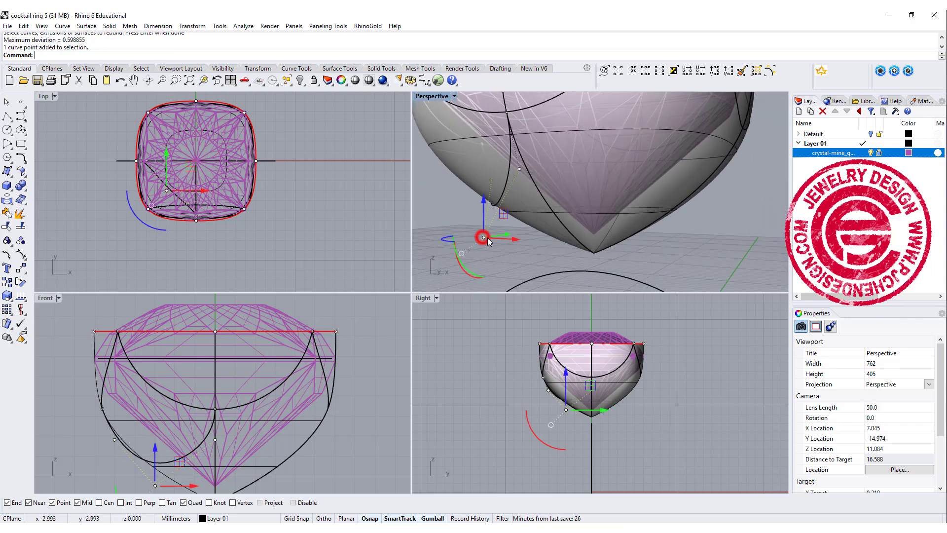
scroll(183, 174, "up", 2)
scroll(182, 174, "up", 1)
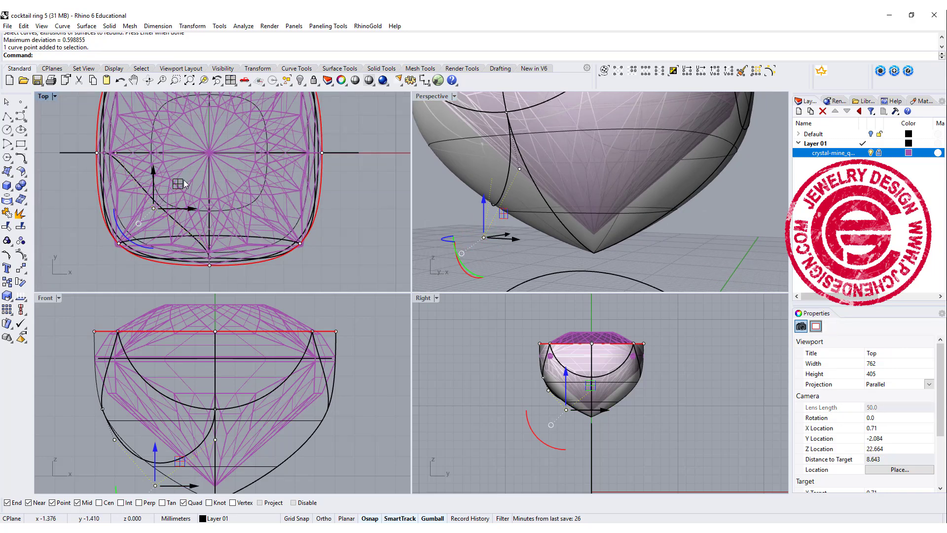
left_click_drag(181, 180, 203, 164)
Step: Hide the cup surface so only the gem and the setting curves remain
right_click_drag(472, 166, 680, 202)
left_click(690, 201)
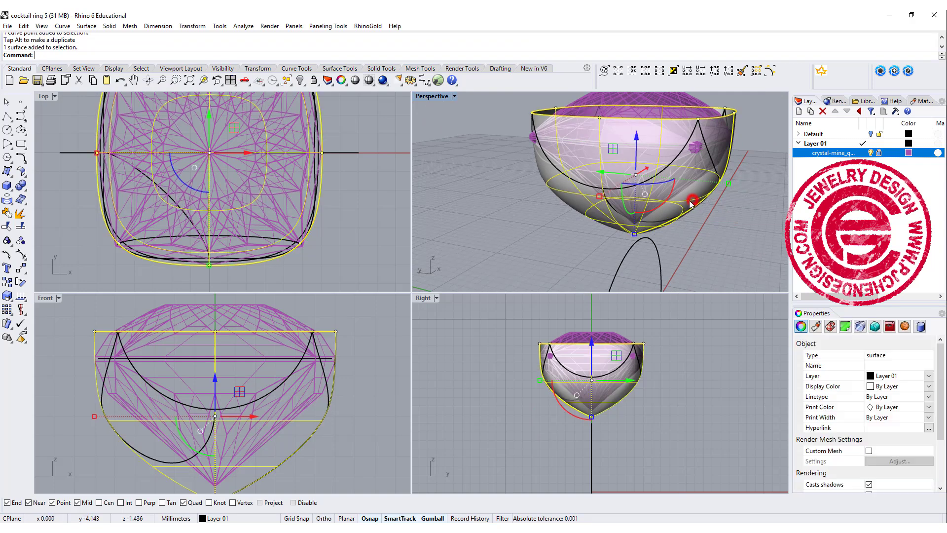
left_click(300, 80)
right_click_drag(641, 190, 608, 227)
Step: Place the center of a conic-cornered rectangle on the corner point of the red cushion outline where the two scallop curves meet
scroll(364, 186, "down", 5)
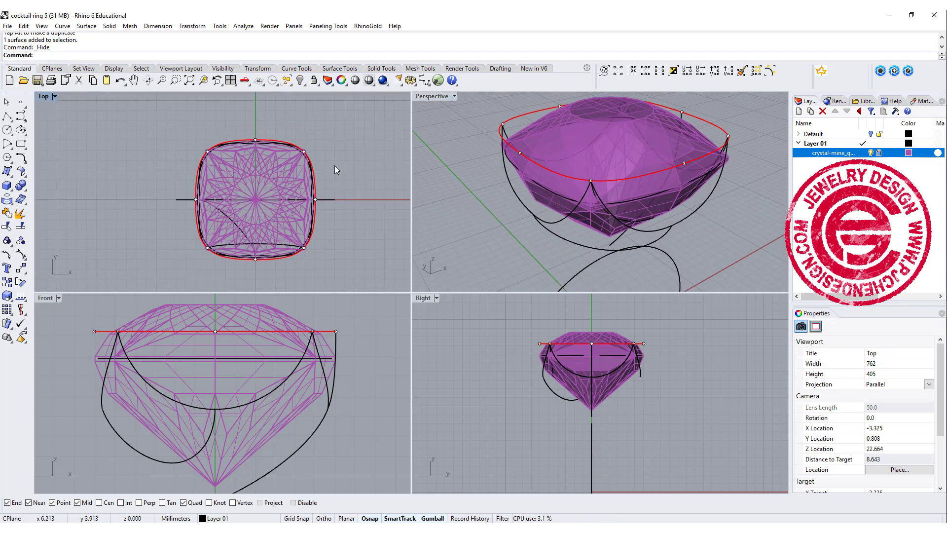
left_click(591, 181)
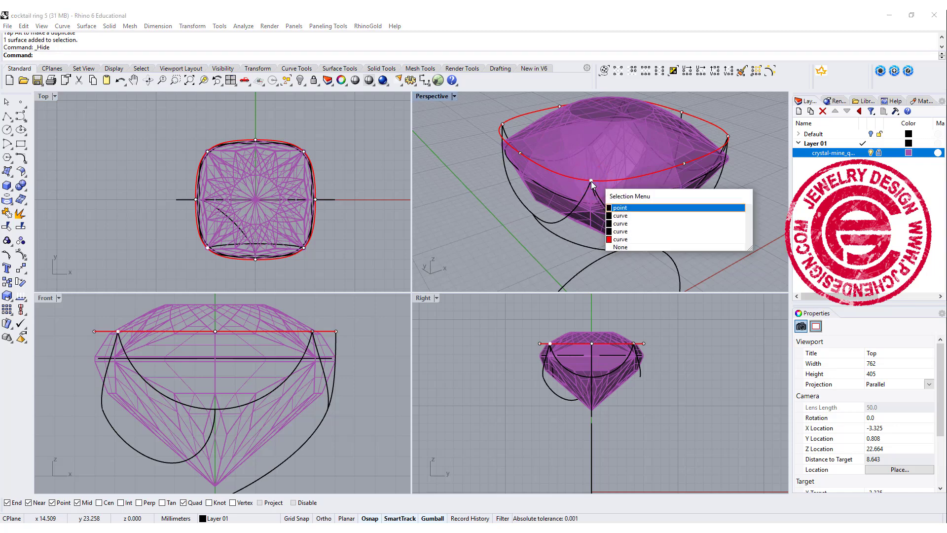
left_click(616, 208)
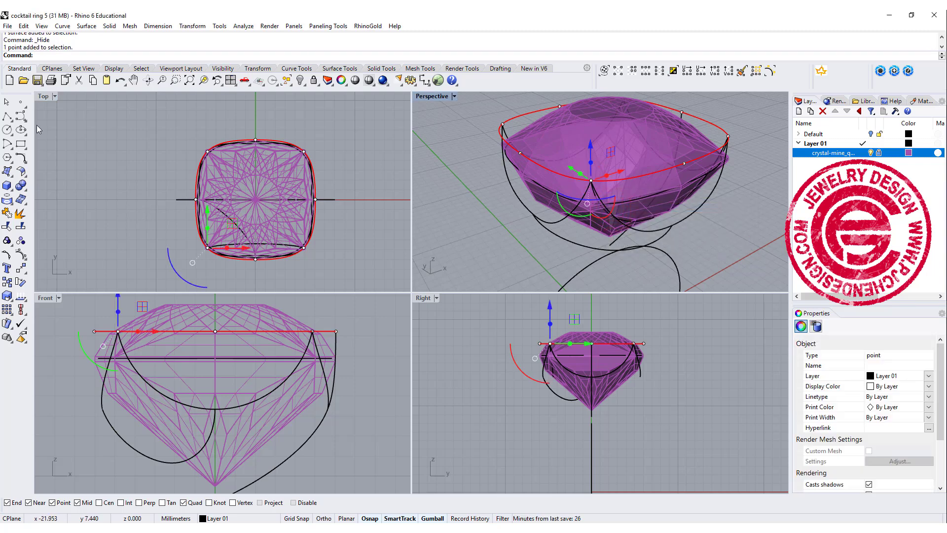
left_click(17, 144)
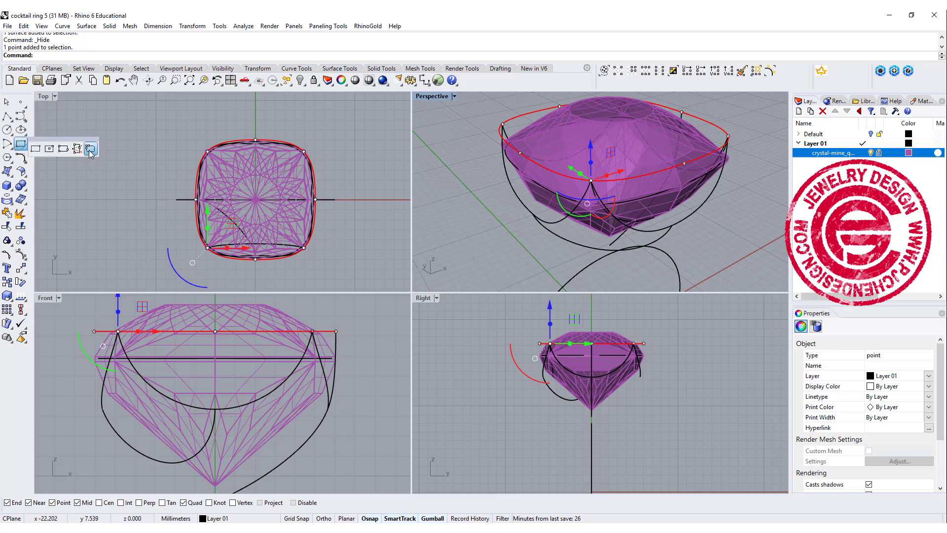
left_click(91, 149)
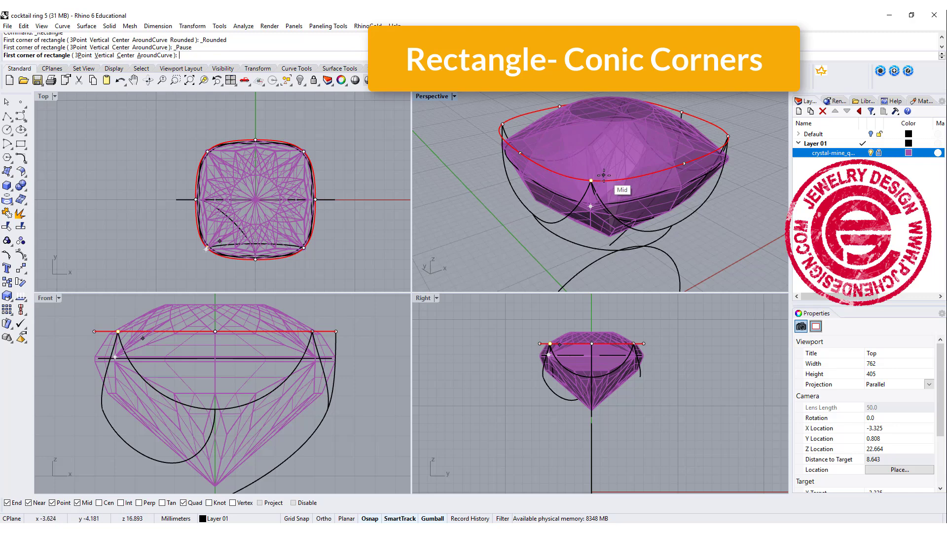
left_click(123, 55)
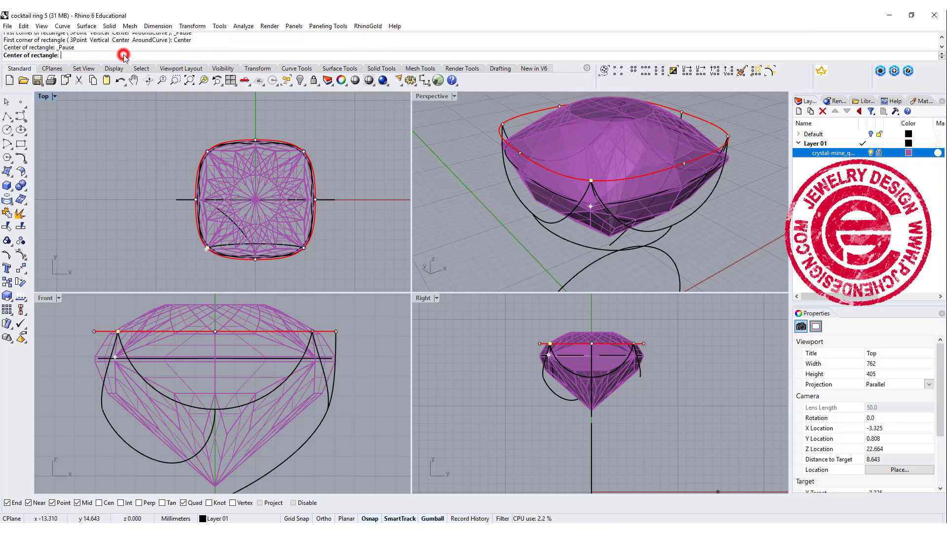
left_click(592, 179)
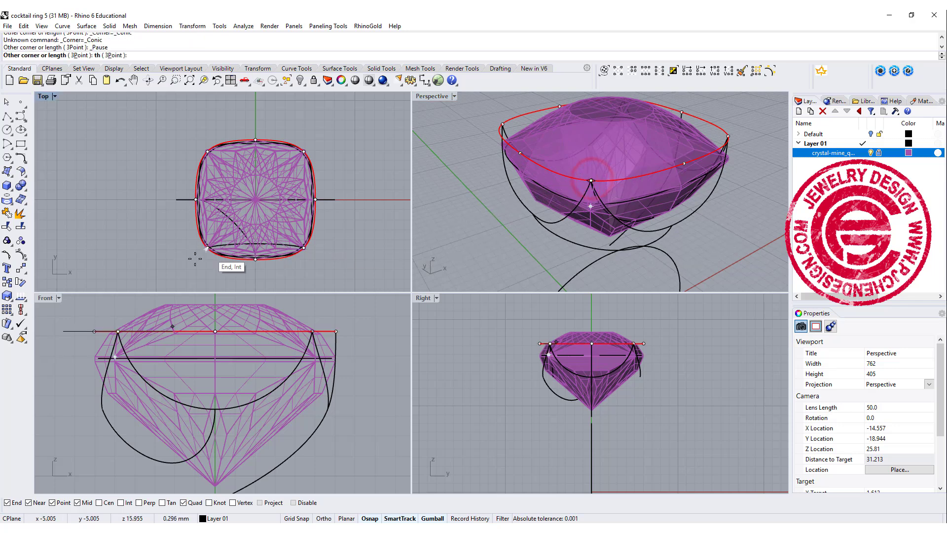
Step: Size the rectangle 1.4 mm by 1.4 mm in the Top view and shape its conic corners with a rho of about 0.61
scroll(194, 258, "up", 4)
right_click_drag(194, 258, 182, 227)
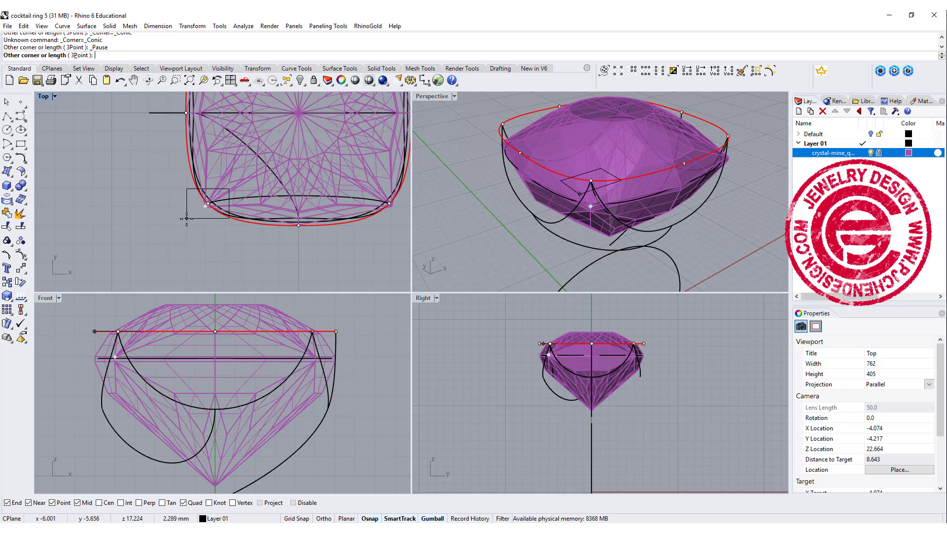
scroll(188, 223, "up", 2)
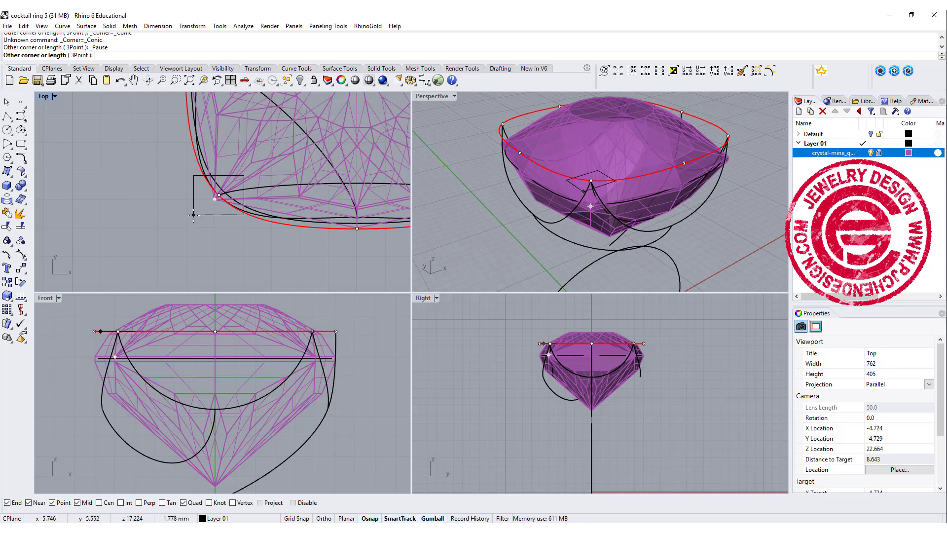
type("1.4")
key("Return")
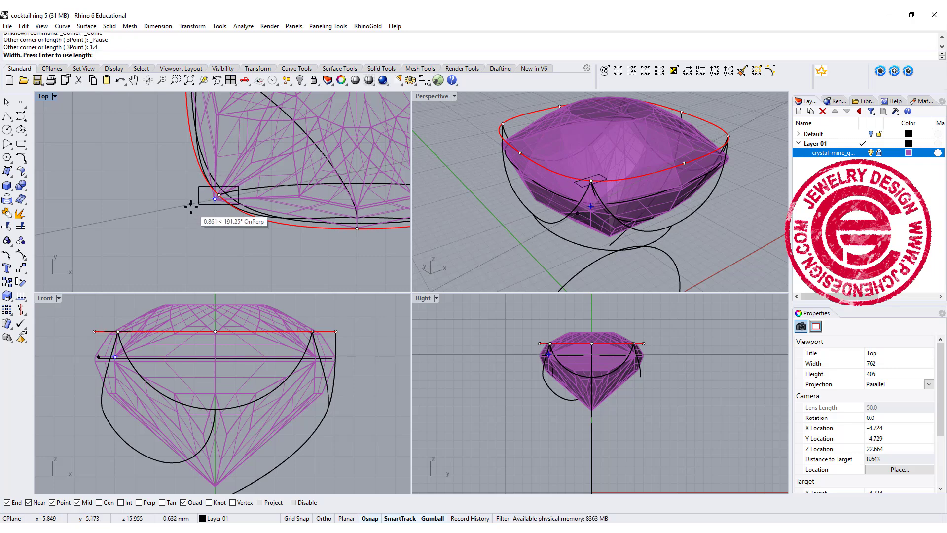
type("1.4")
key("Return")
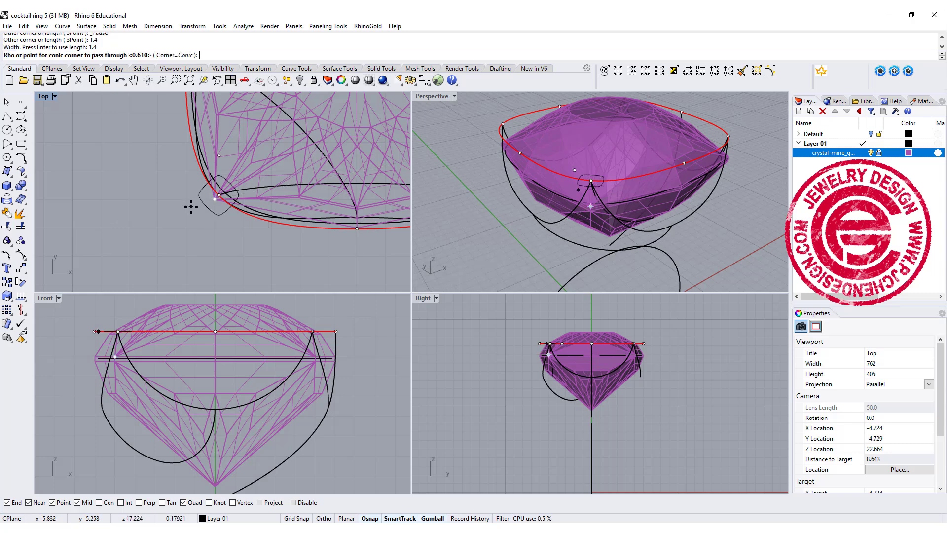
scroll(212, 203, "up", 3)
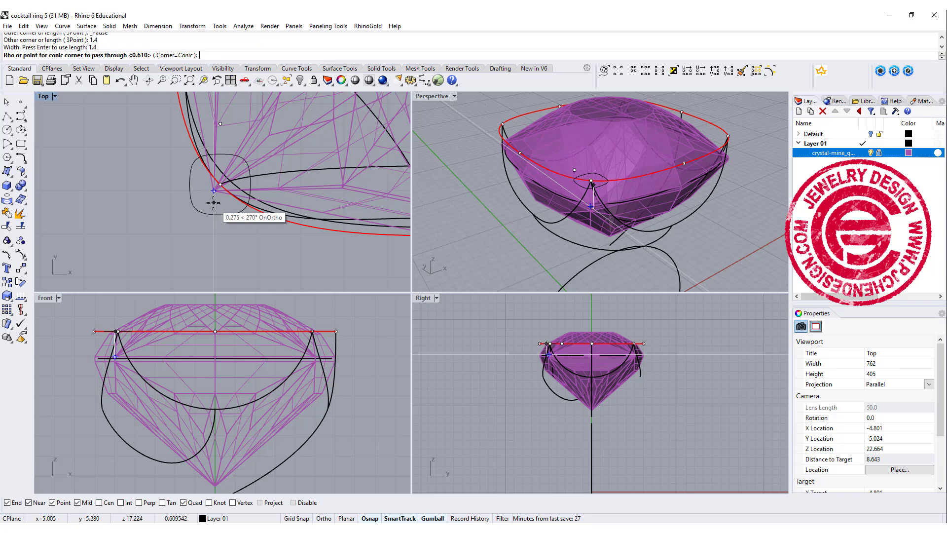
left_click(214, 202)
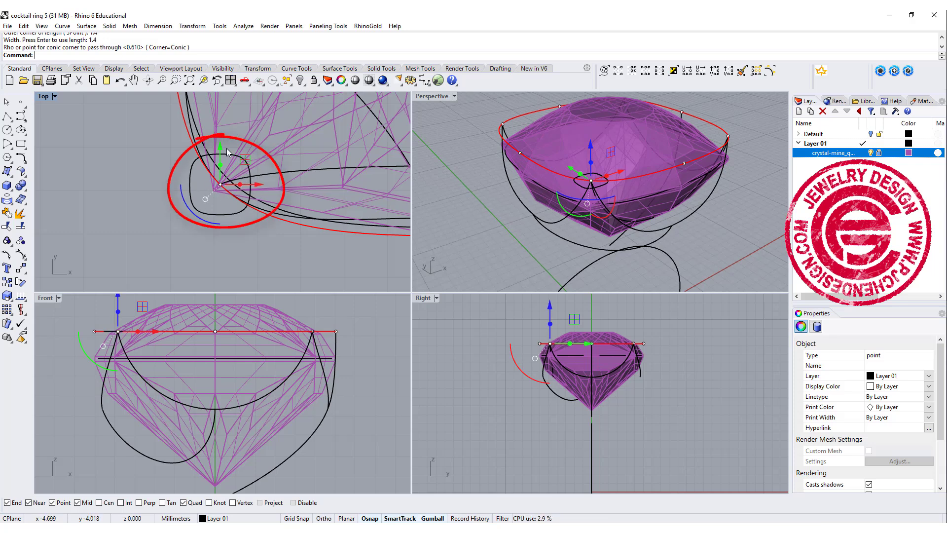
Step: Move the rounded profile -0.4 mm along X and -0.4 mm along Y so it sits outside the gem's corner
left_click(259, 185)
key("ctrl+z")
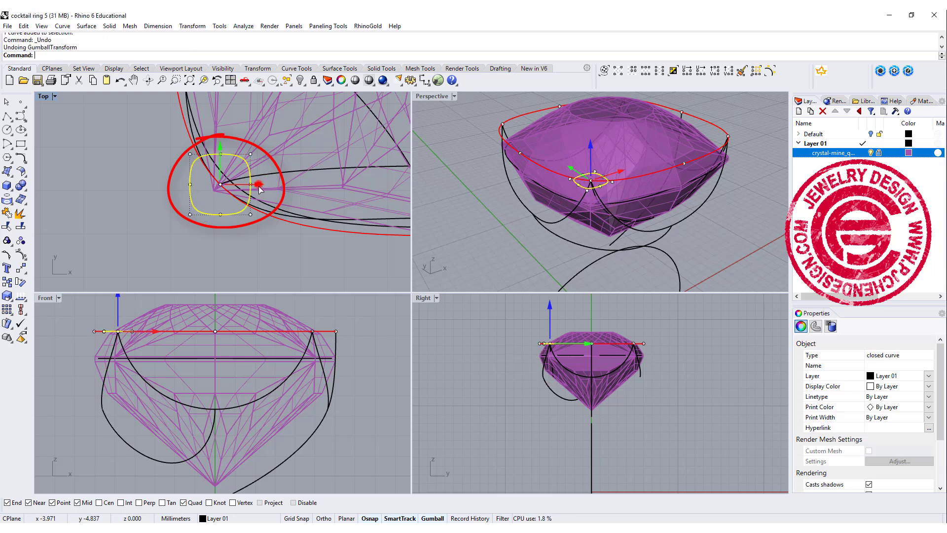
left_click(263, 184)
key("Return")
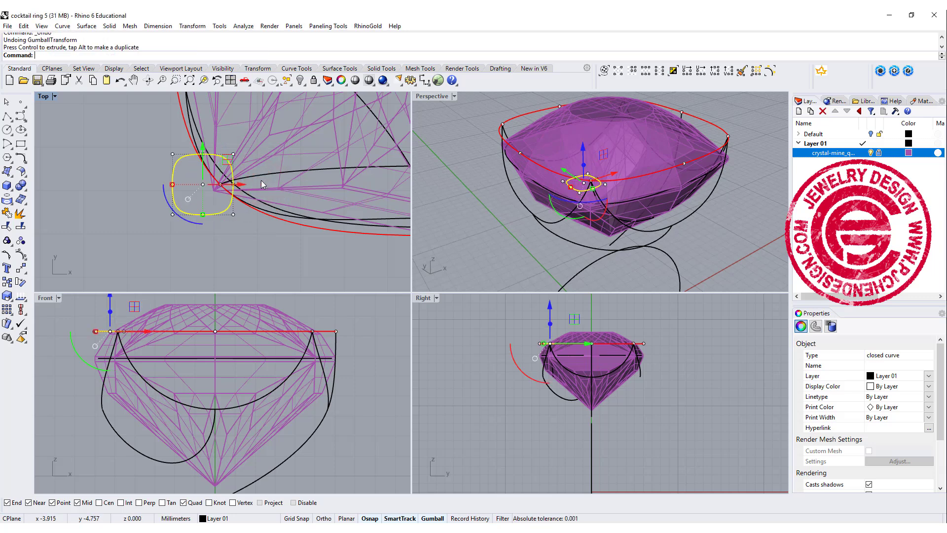
left_click(202, 148)
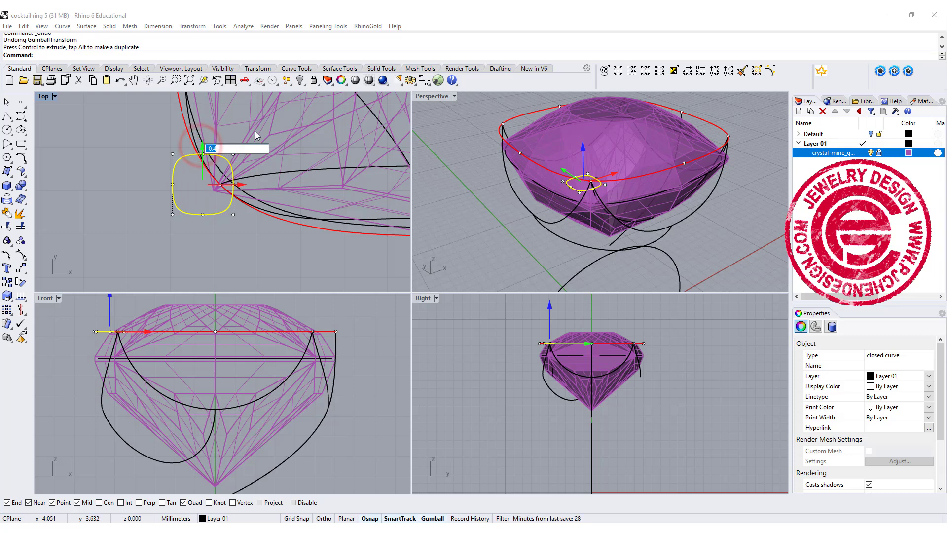
key("Return")
left_click(82, 188)
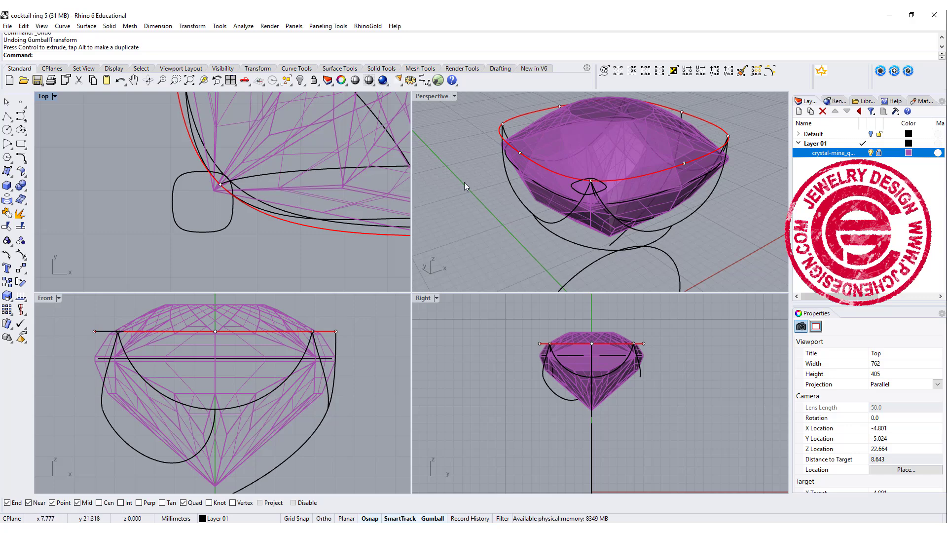
scroll(275, 257, "down", 3)
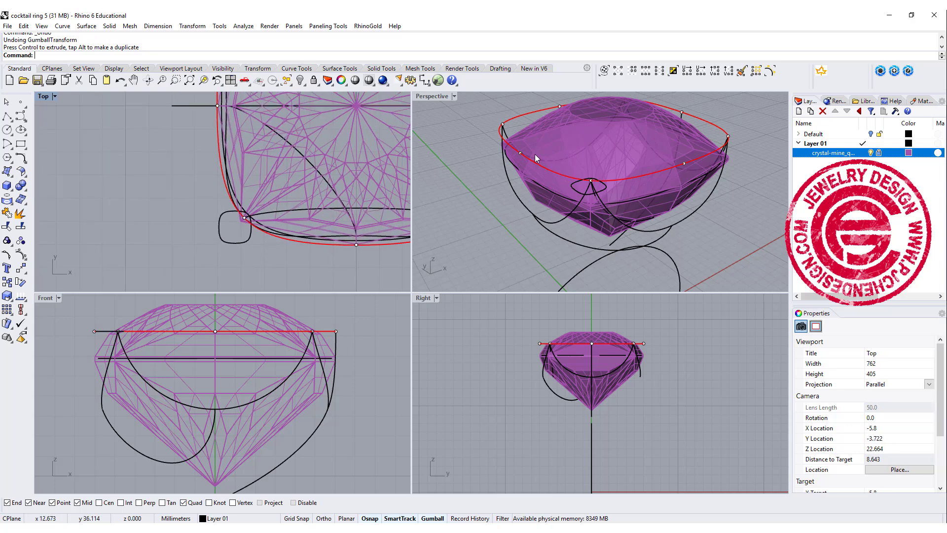
left_click(508, 132)
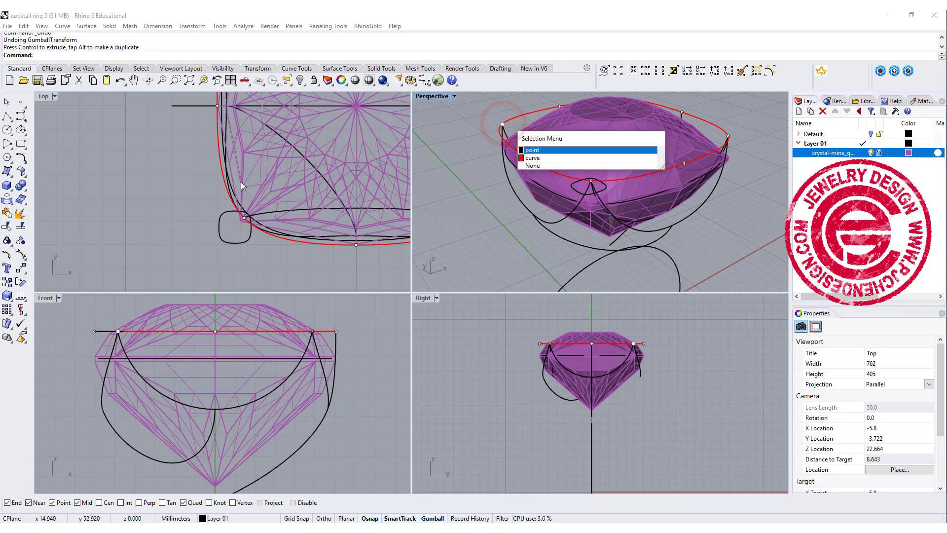
left_click(532, 149)
scroll(336, 173, "down", 3)
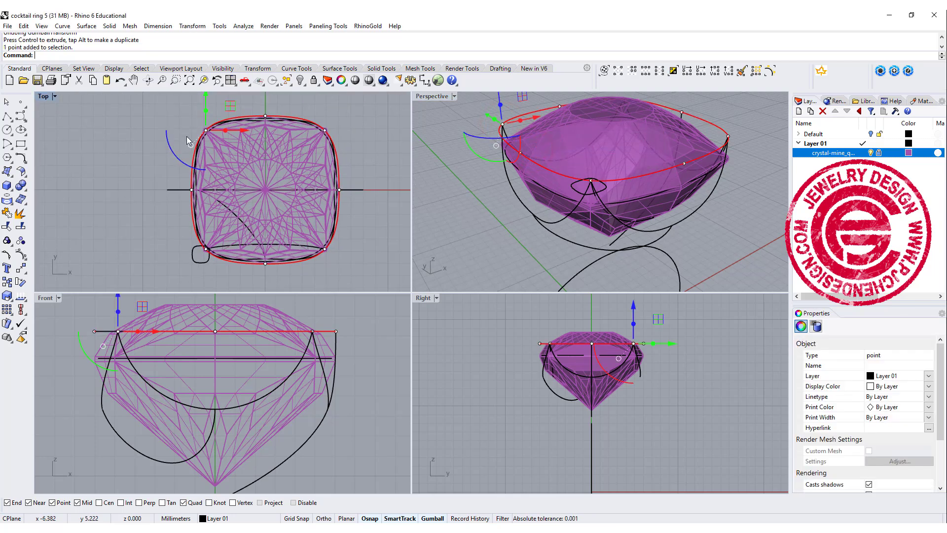
left_click(136, 138)
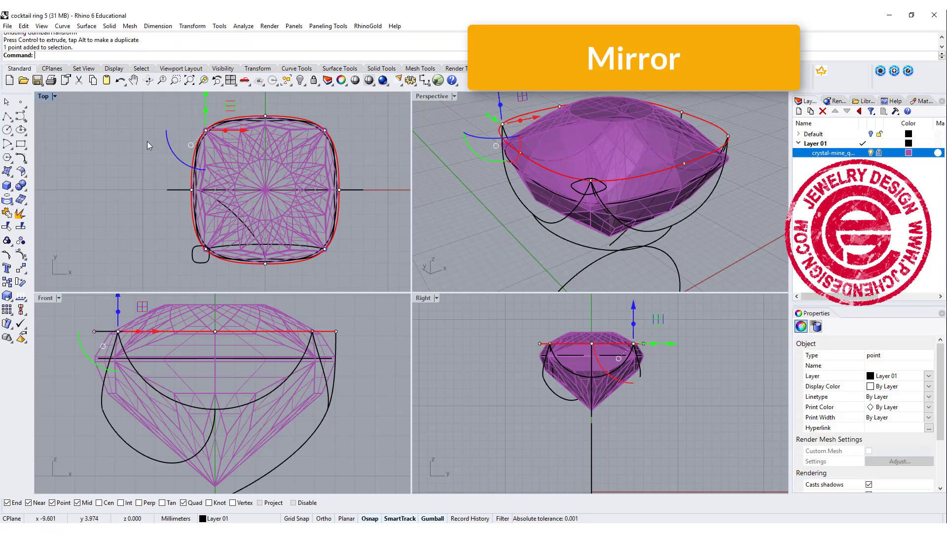
Step: Mirror a copy of the rounded profile across the horizontal center line in the Top view to the opposite corner
left_click(20, 269)
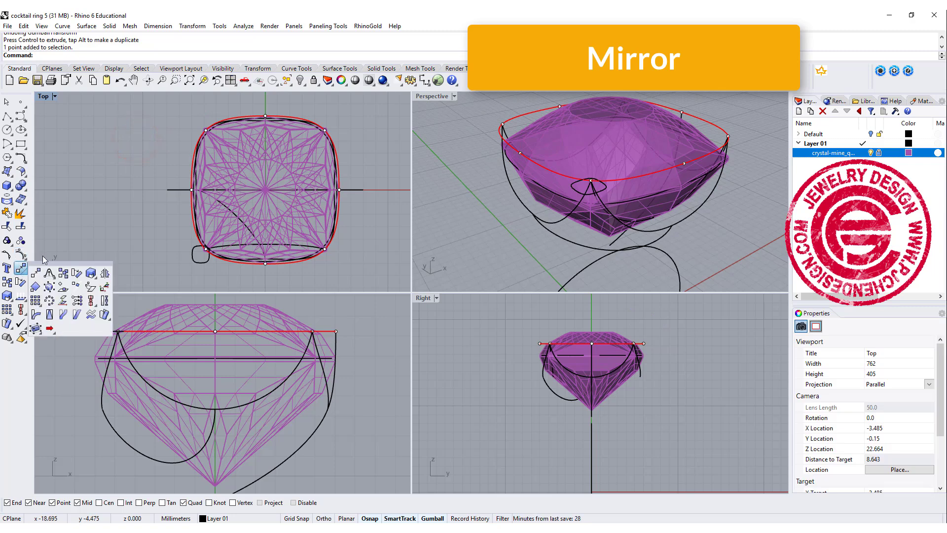
left_click(105, 274)
left_click(203, 261)
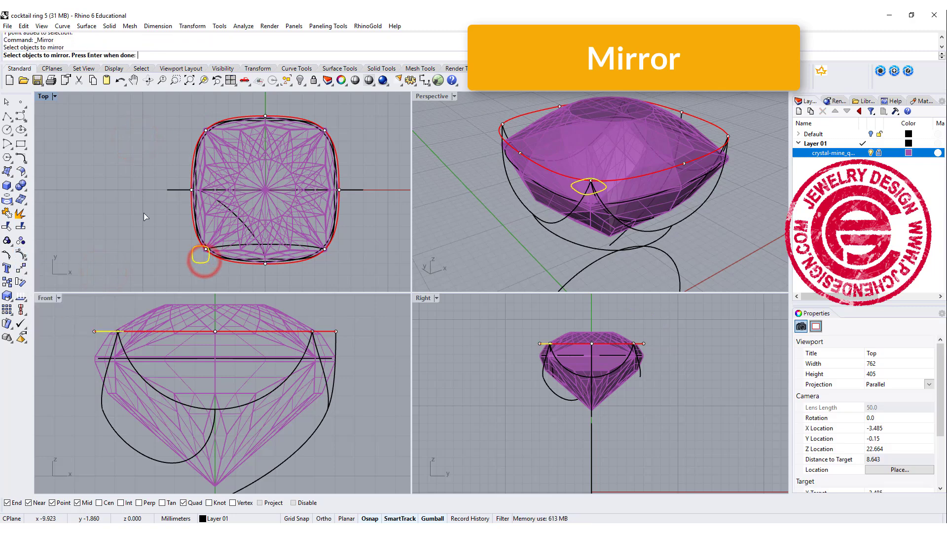
key("Return")
left_click(168, 190)
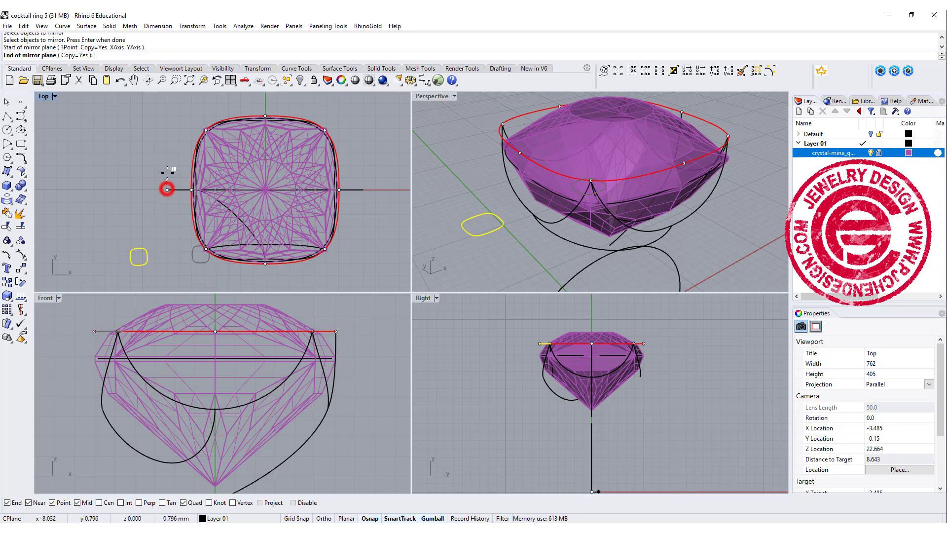
left_click(367, 261)
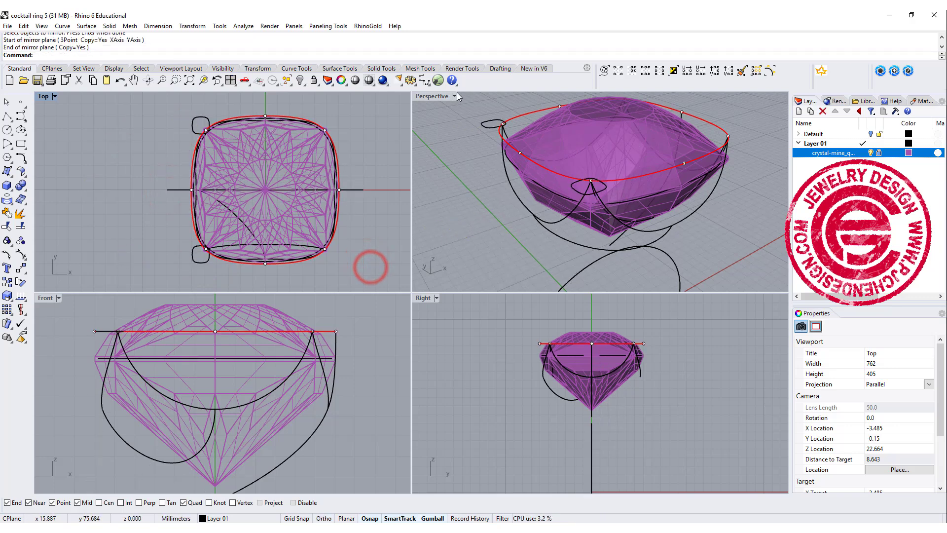
Step: Sweep the two rounded profiles with Sweep 1 Rail along the scallop curve connecting their corners, keeping the default seam points
double_click(427, 95)
right_click_drag(477, 200, 502, 206)
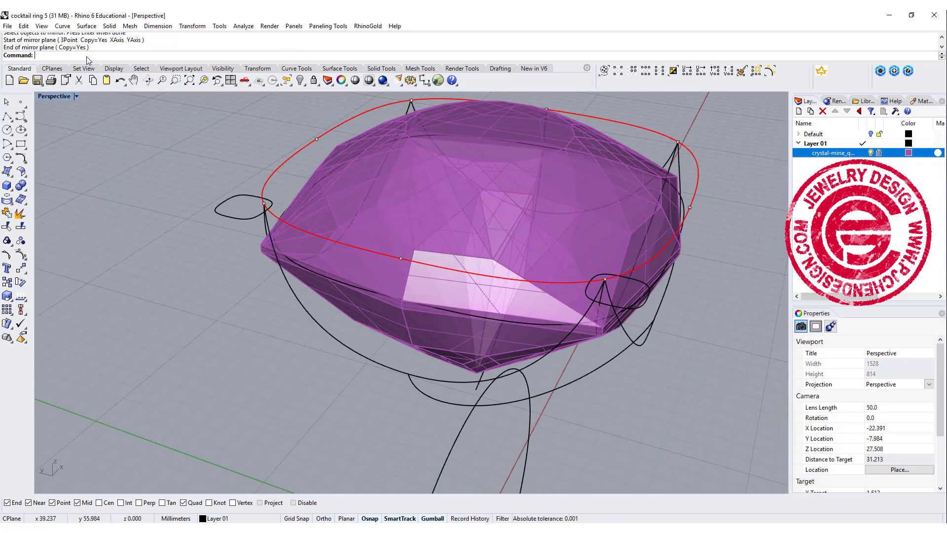
left_click(86, 26)
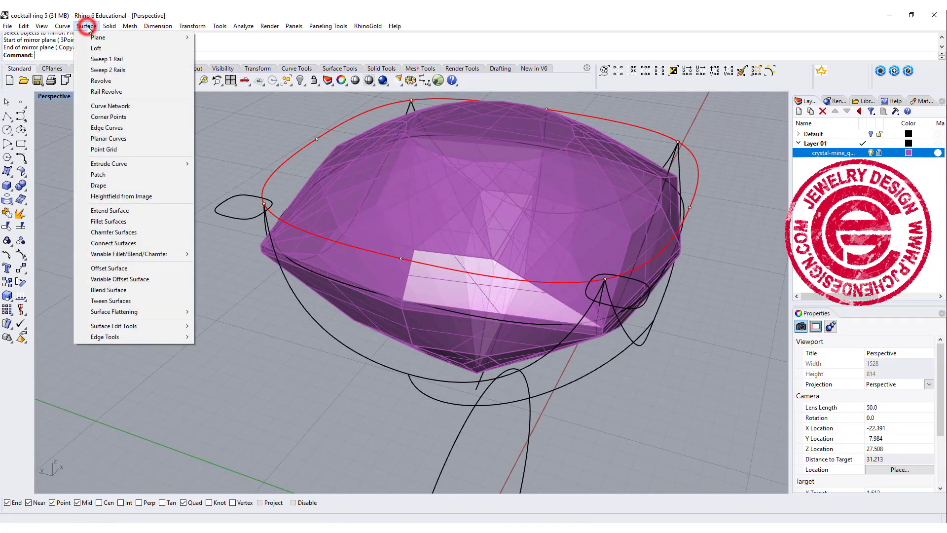
left_click(102, 59)
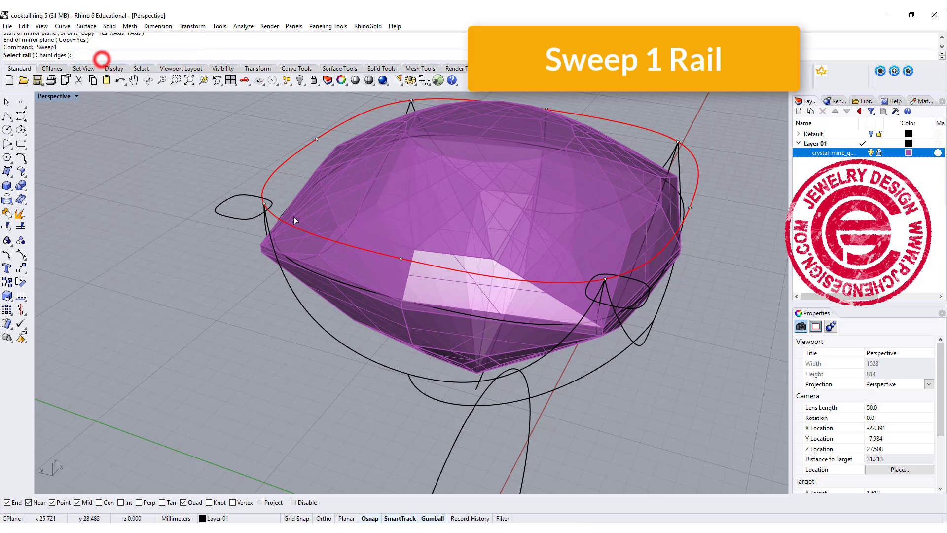
left_click(292, 299)
left_click(239, 217)
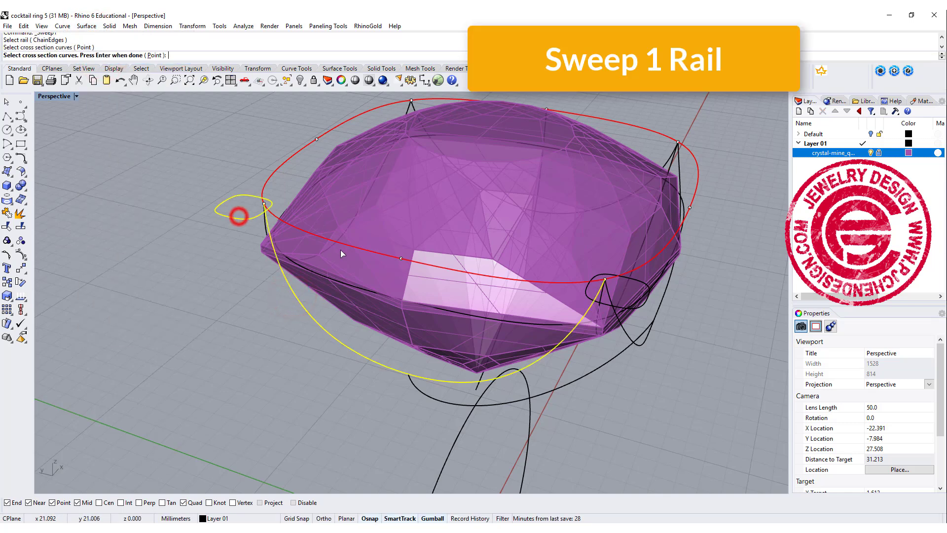
left_click(644, 306)
key("Return")
key("Return")
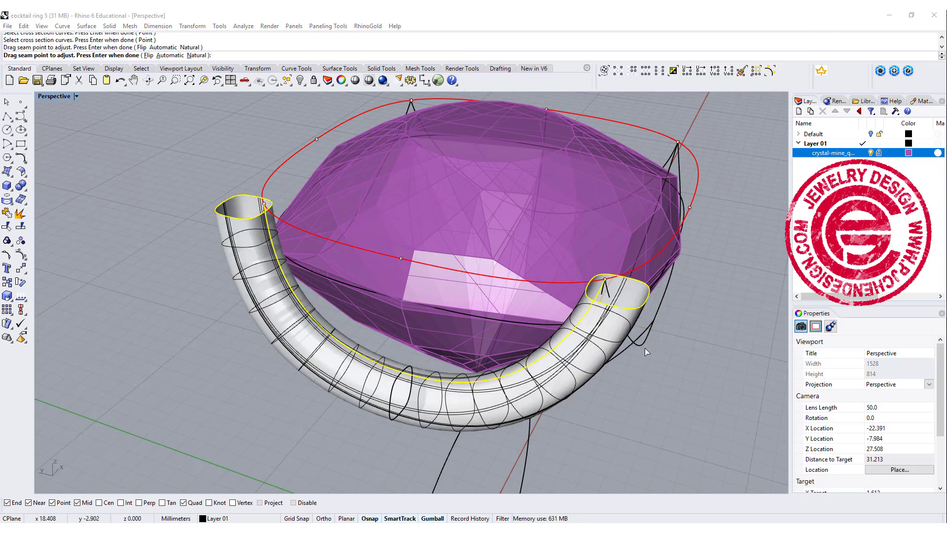
Step: Inspect the swept scallop tube and its fit against the gem from several angles in the Perspective view
right_click_drag(668, 358, 370, 305)
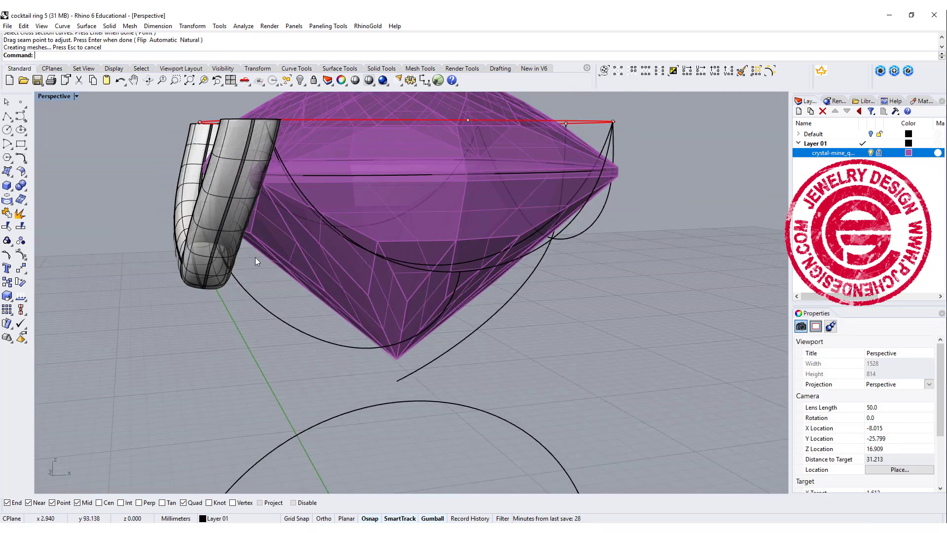
right_click_drag(263, 245, 307, 249)
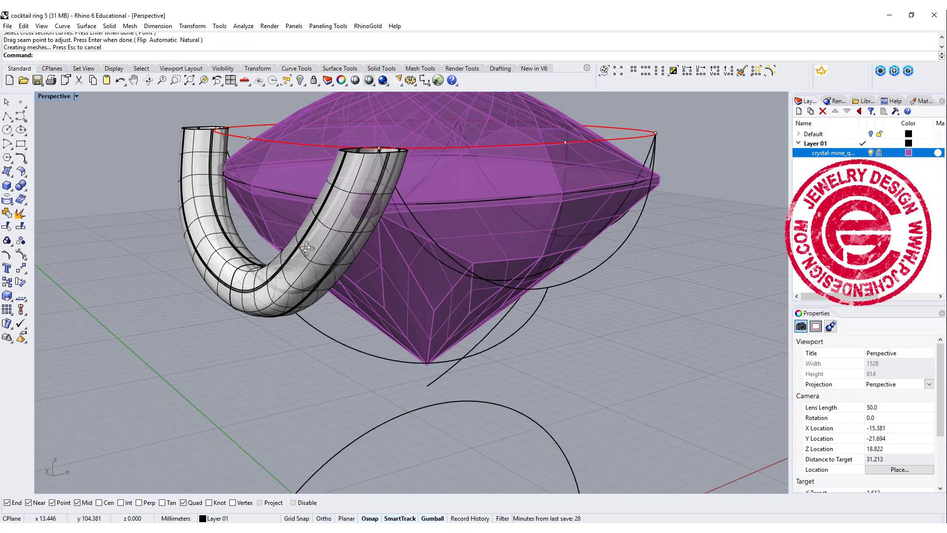
right_click_drag(293, 298, 354, 305)
right_click_drag(427, 312, 348, 295)
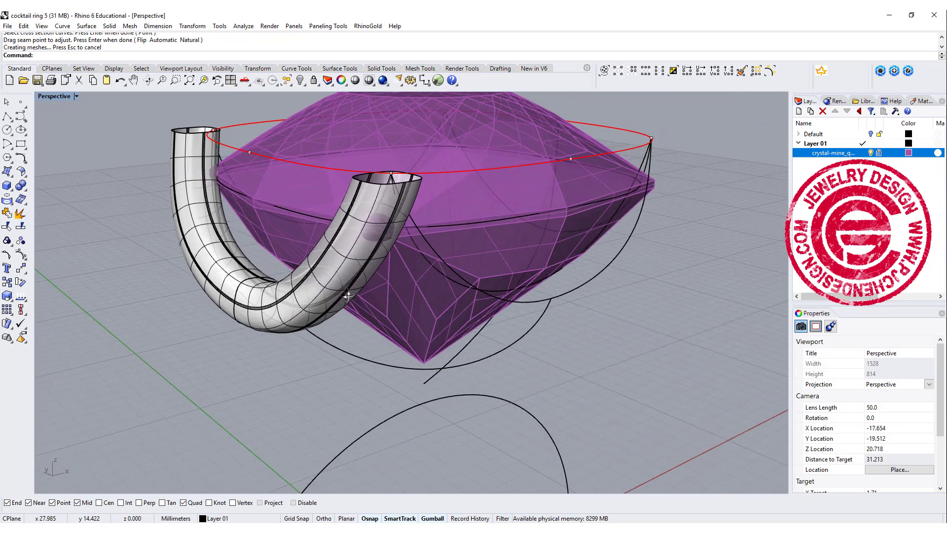
right_click_drag(292, 282, 322, 291)
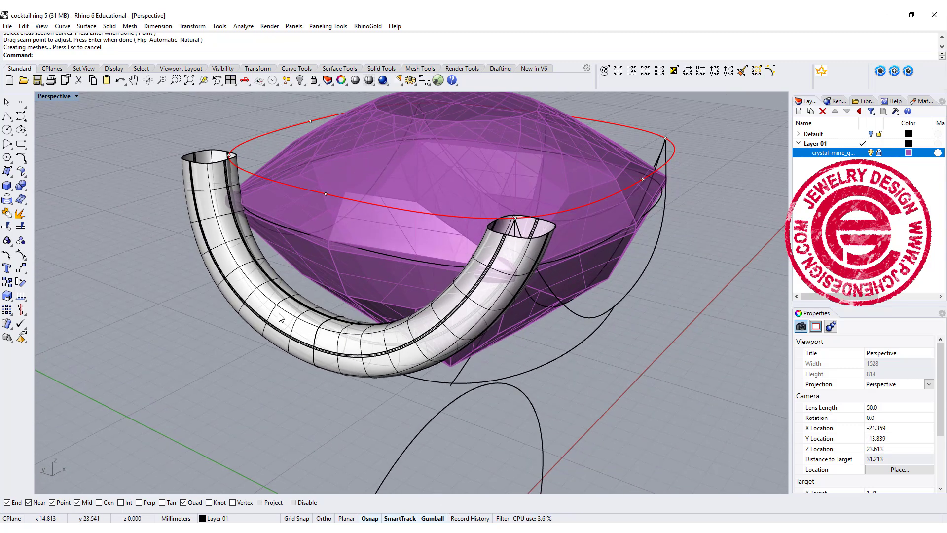
right_click_drag(353, 376, 370, 364)
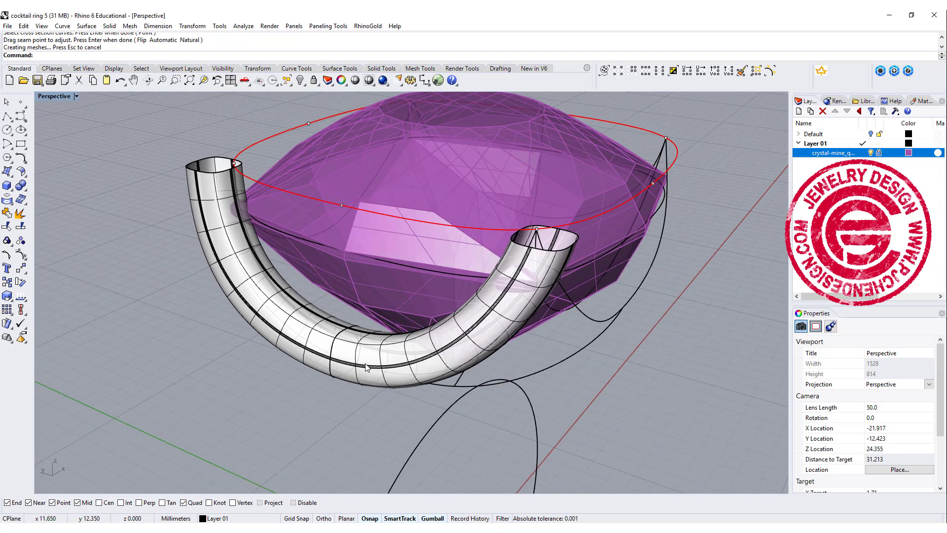
Step: Delete the swept scallop tube, keeping its rail curve and the two corner profiles
left_click(370, 365)
key("ctrl+m")
key("Delete")
Step: Copy the rounded corner profile beside the gem in the Top view and rotate the copy 90 degrees to stand upright in the Front view
left_click(210, 116)
left_click_drag(229, 101, 168, 165)
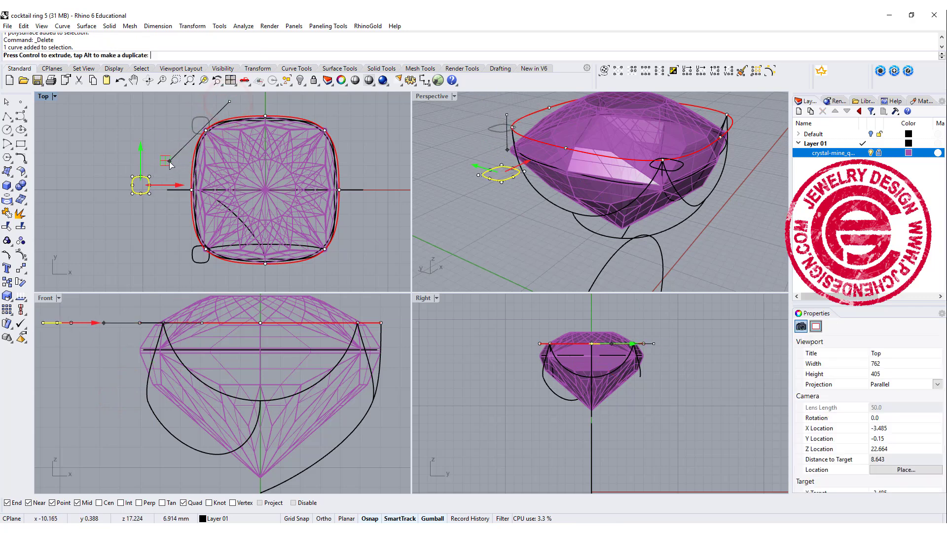
right_click_drag(613, 353, 606, 367)
left_click_drag(575, 395, 550, 344, "shift")
right_click_drag(100, 321, 123, 337)
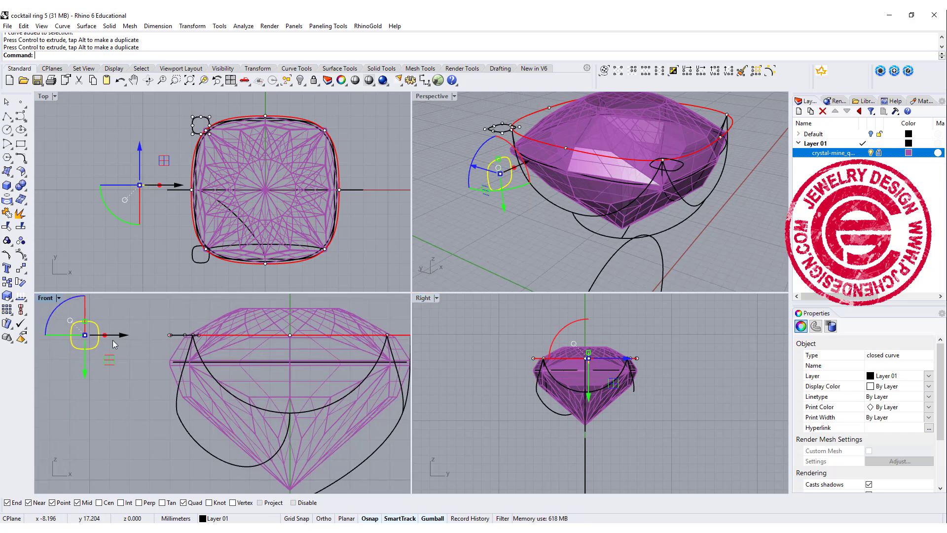
Step: Move the upright profile by its inner side point onto the side scallop curve's lowest point, then shift it slightly toward the gem along X
left_click(21, 269)
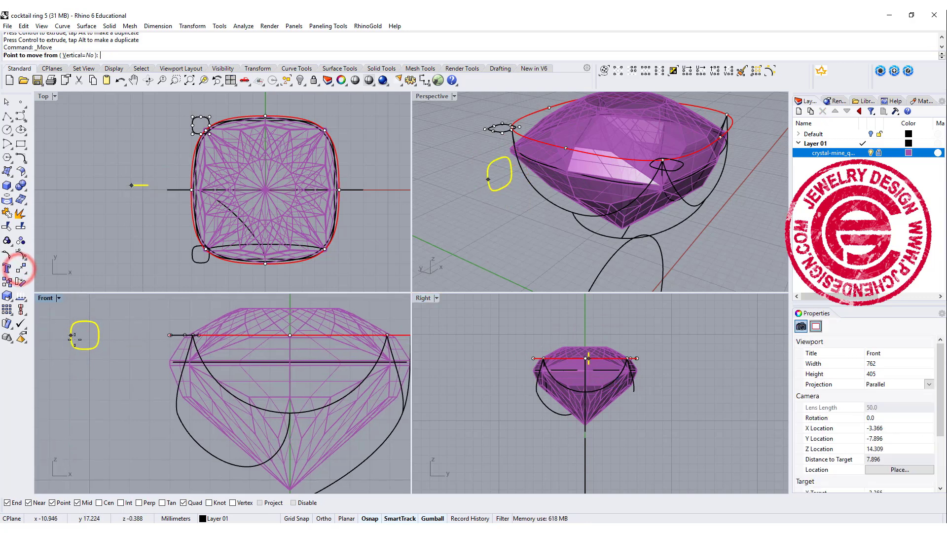
left_click(97, 336)
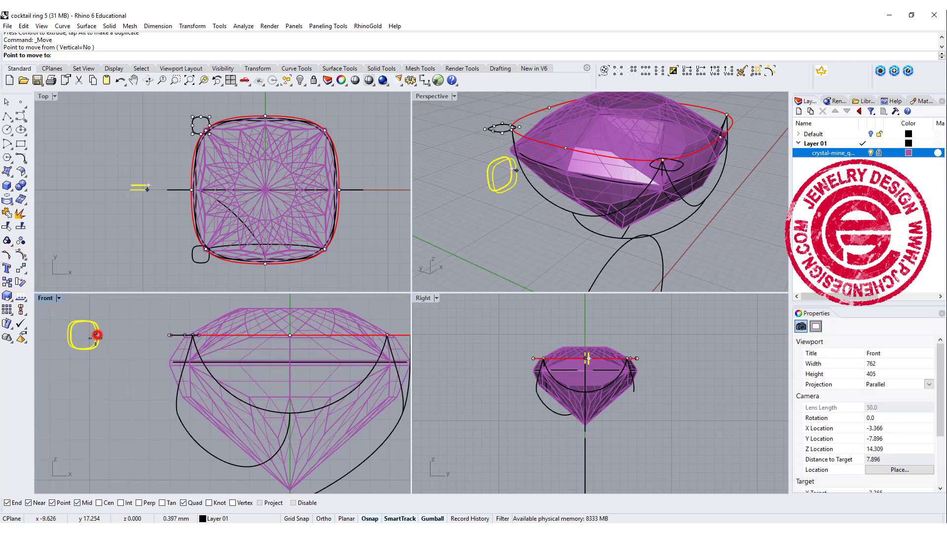
left_click(572, 217)
left_click(509, 218)
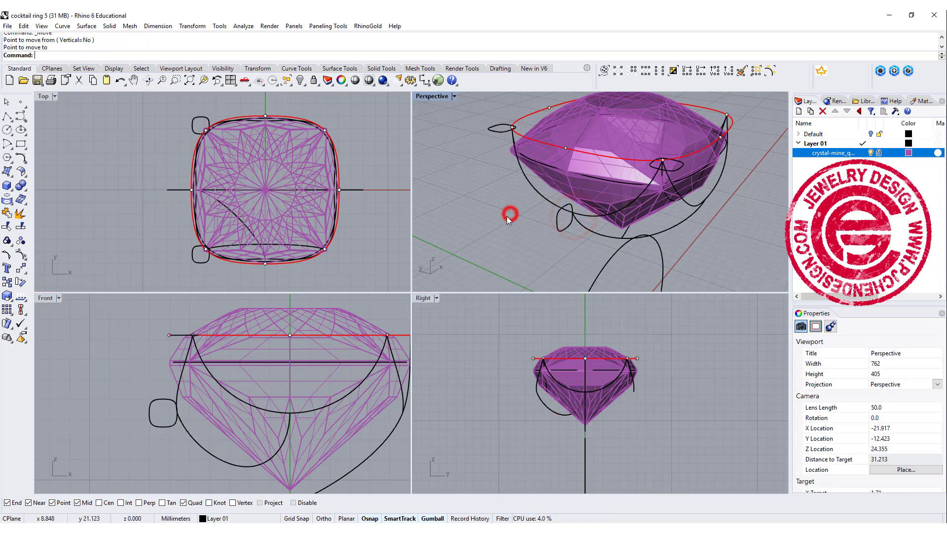
scroll(495, 206, "up", 5)
right_click_drag(513, 206, 522, 213)
left_click(522, 213)
left_click_drag(545, 200, 564, 199)
left_click(535, 227)
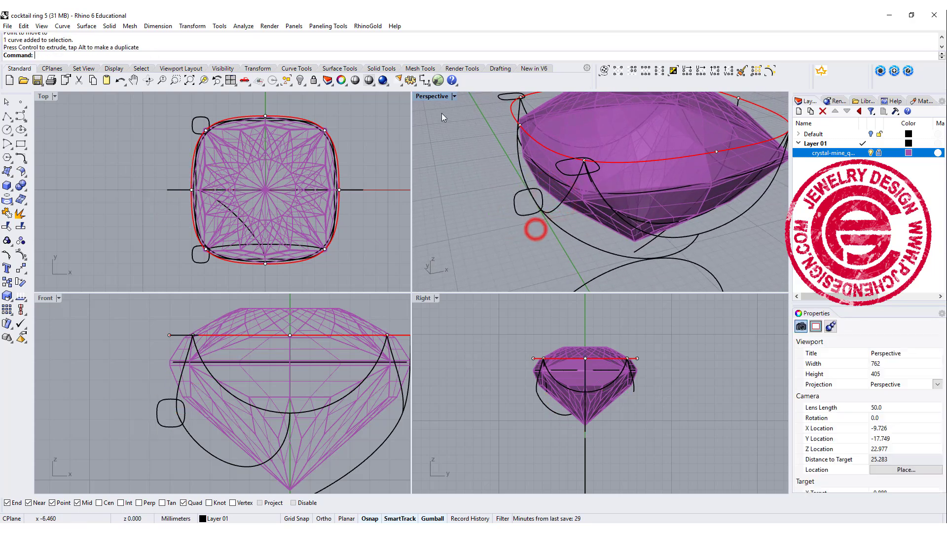
Step: Enable Record History and set up Sweep 1 Rail along the side scallop curve through the corner, upright middle and opposite corner profiles
double_click(432, 96)
right_click_drag(347, 228, 393, 299)
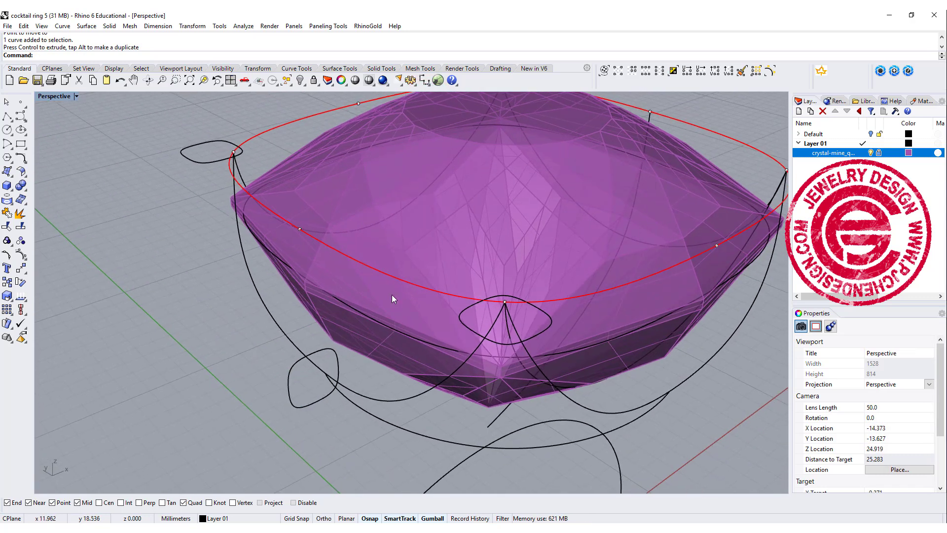
left_click(89, 27)
left_click(123, 61)
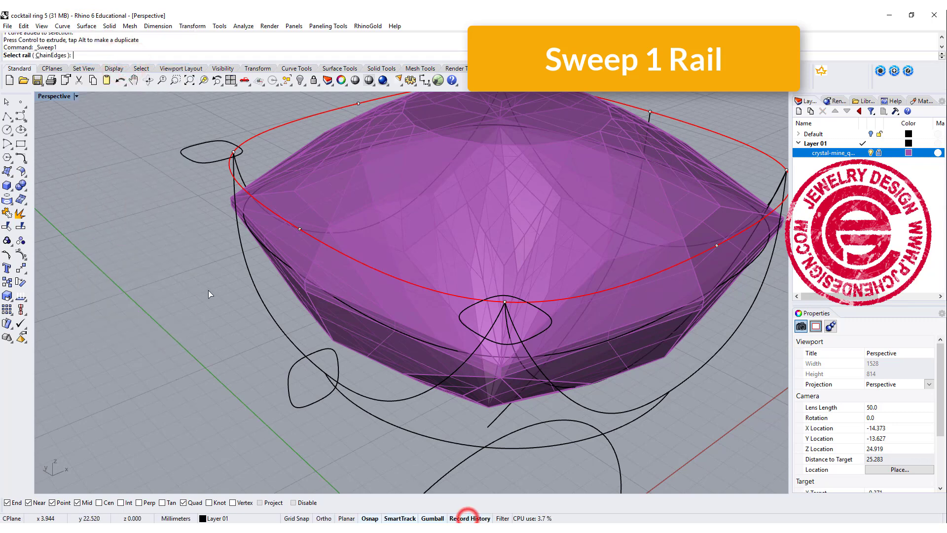
left_click(252, 282)
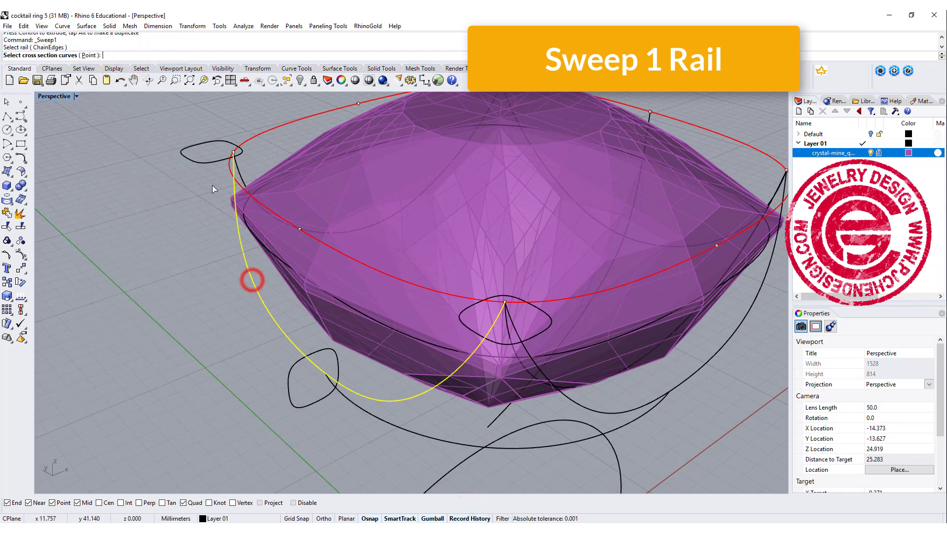
left_click(209, 160)
left_click(295, 407)
left_click(499, 344)
right_click(150, 359)
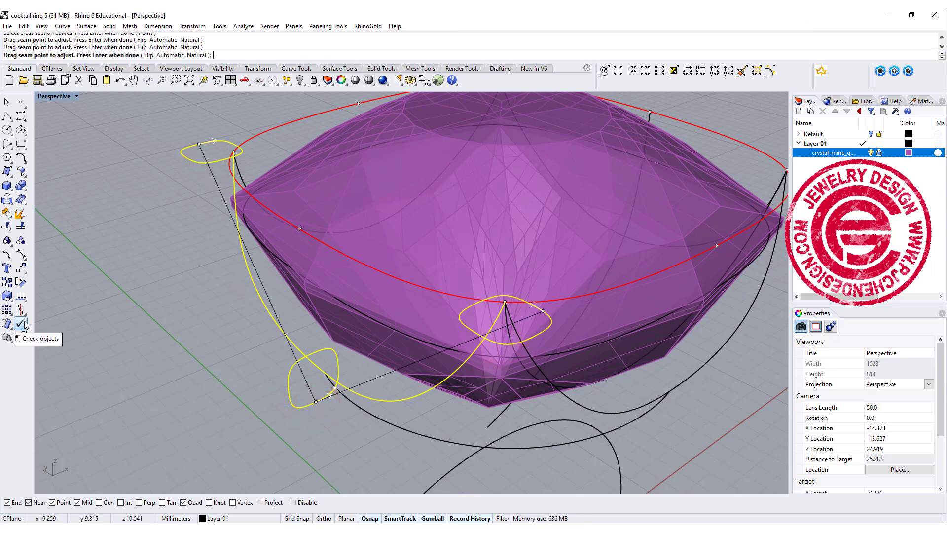
Step: Adjust the seam point on the last corner profile to line up with the other sections and complete the sweep
left_click_drag(541, 311, 541, 341)
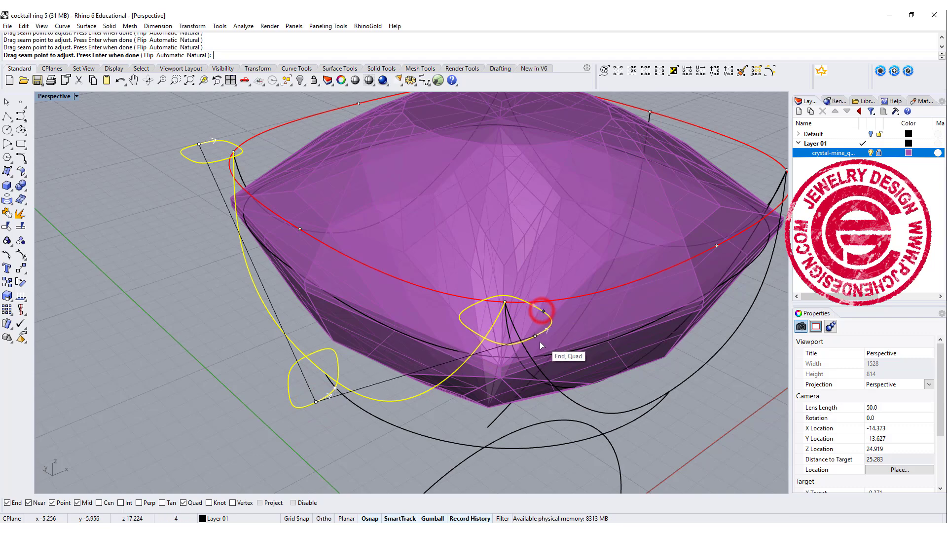
right_click(538, 340)
right_click_drag(537, 339, 943, 271)
key("Return")
Step: Shift the sweep's middle profile slightly inward toward the gem so the history-linked tube updates, checking the fit from several angles
right_click_drag(274, 254, 289, 276)
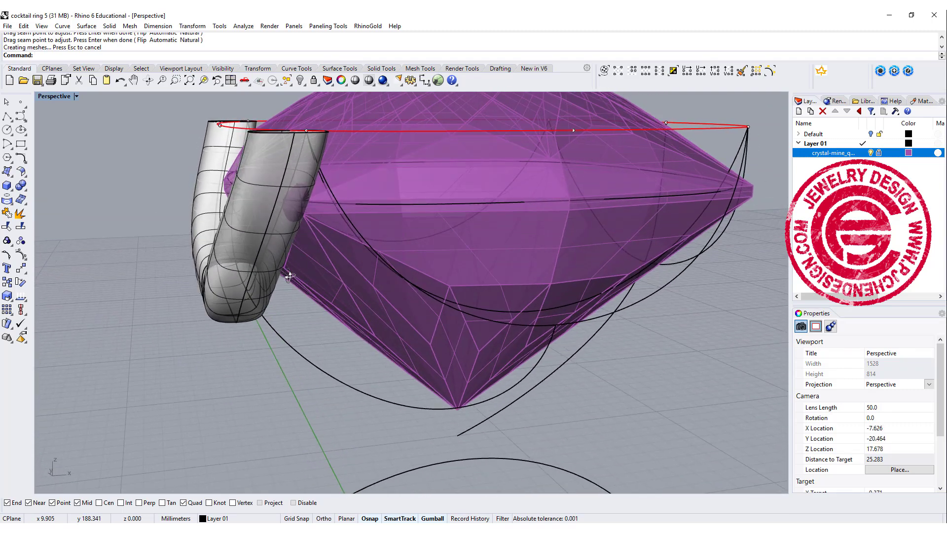
left_click_drag(124, 235, 267, 330)
left_click_drag(271, 283, 292, 288)
right_click_drag(291, 288, 211, 268)
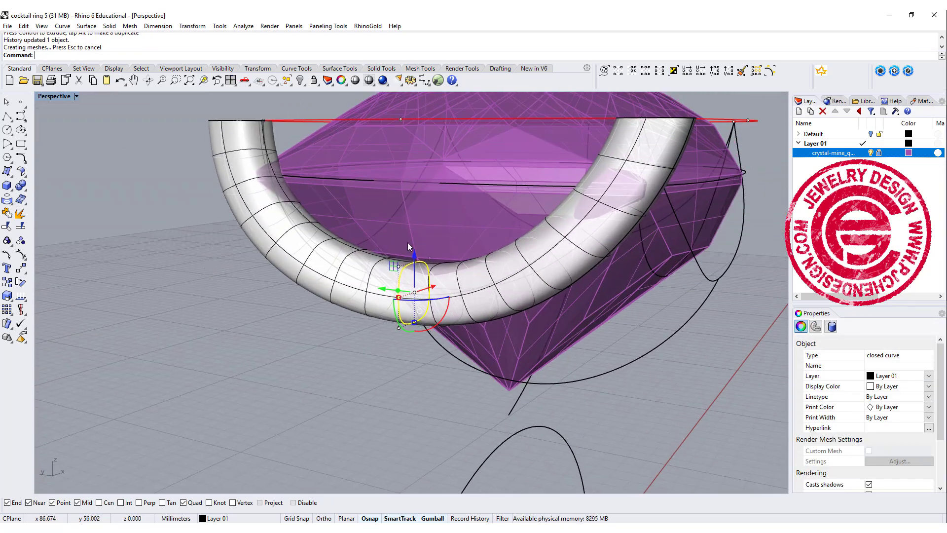
right_click_drag(246, 303, 265, 286)
left_click(237, 307)
scroll(405, 291, "down", 5)
mouse_move(404, 266)
right_mouse_down()
mouse_move(420, 291)
mouse_move(462, 286)
mouse_move(444, 277)
mouse_move(409, 284)
right_mouse_up()
Step: Rotate a copy of the scallop tube 90 degrees about the origin in the Top view onto the gem's adjacent front side
left_click(368, 295)
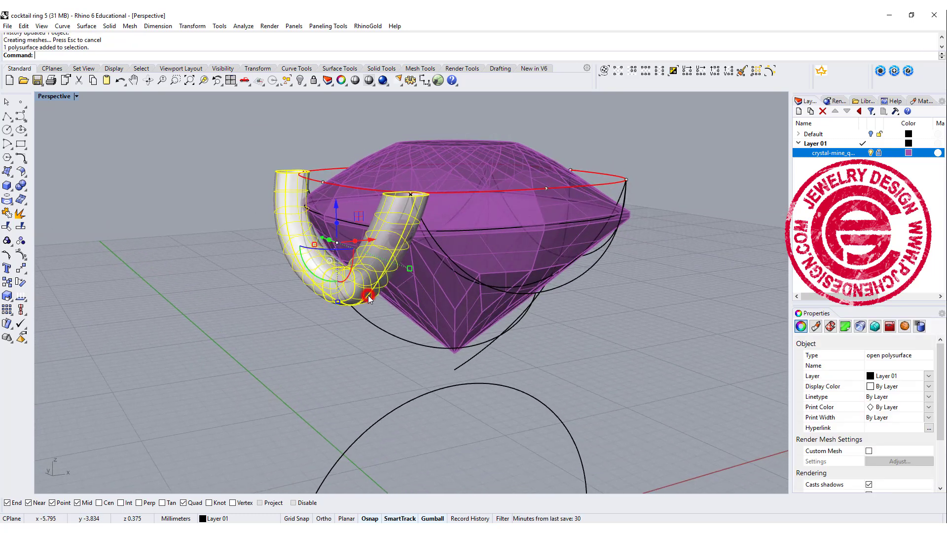
double_click(57, 97)
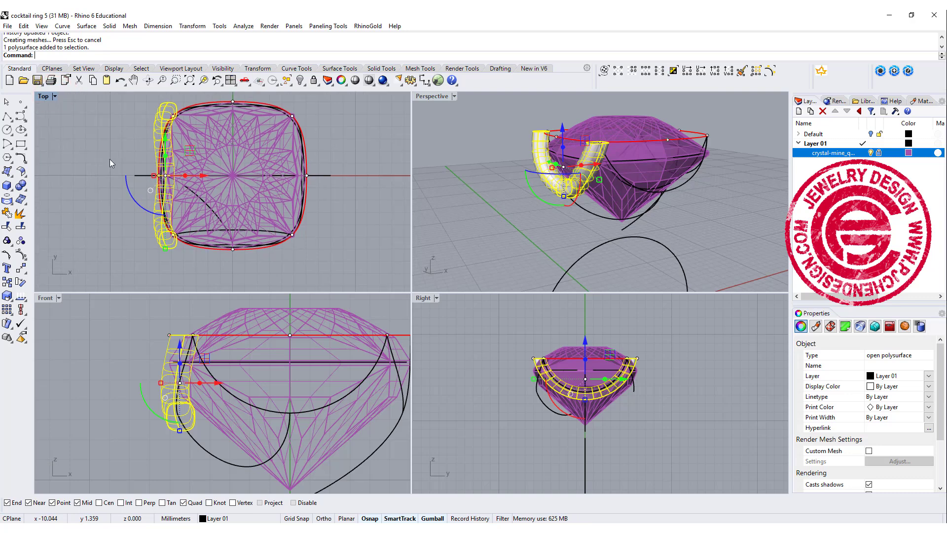
left_click(21, 281)
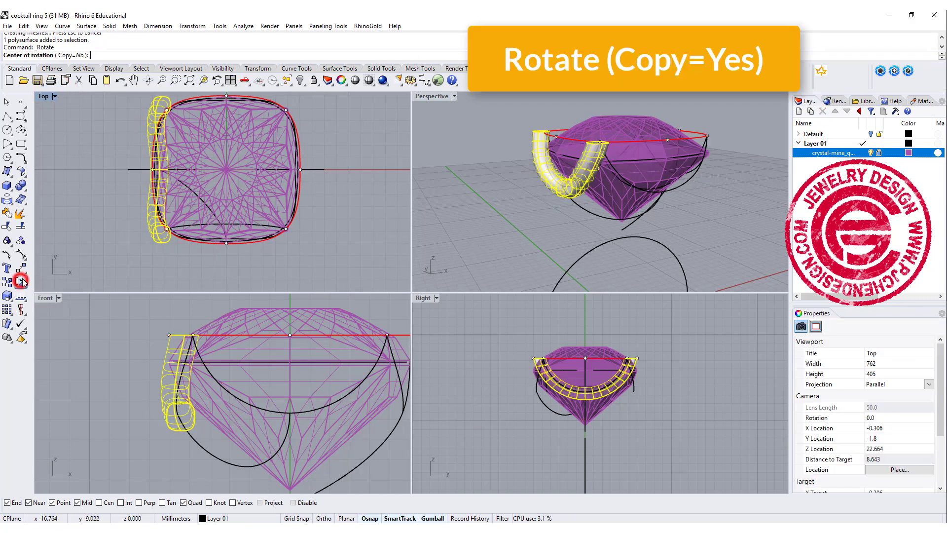
left_click(78, 56)
type("0")
key("Return")
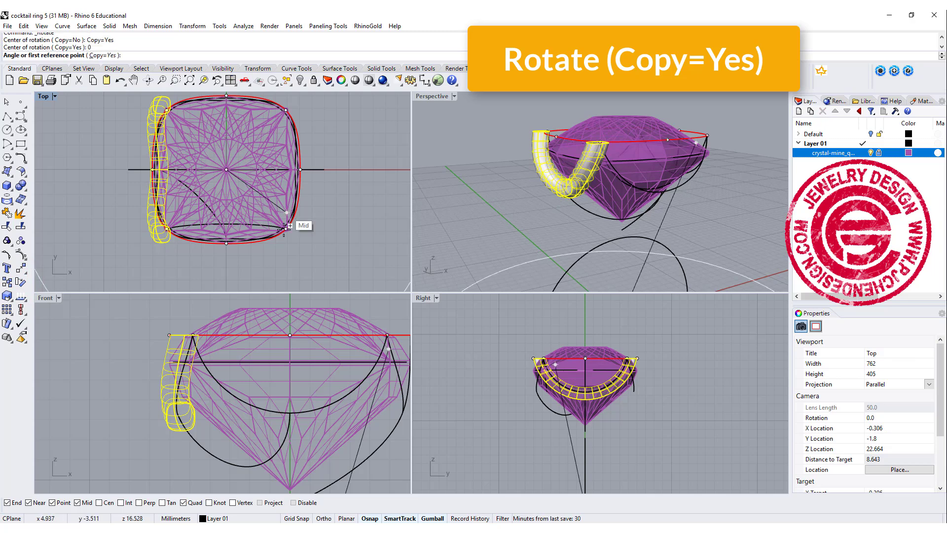
left_click(66, 170, "shift")
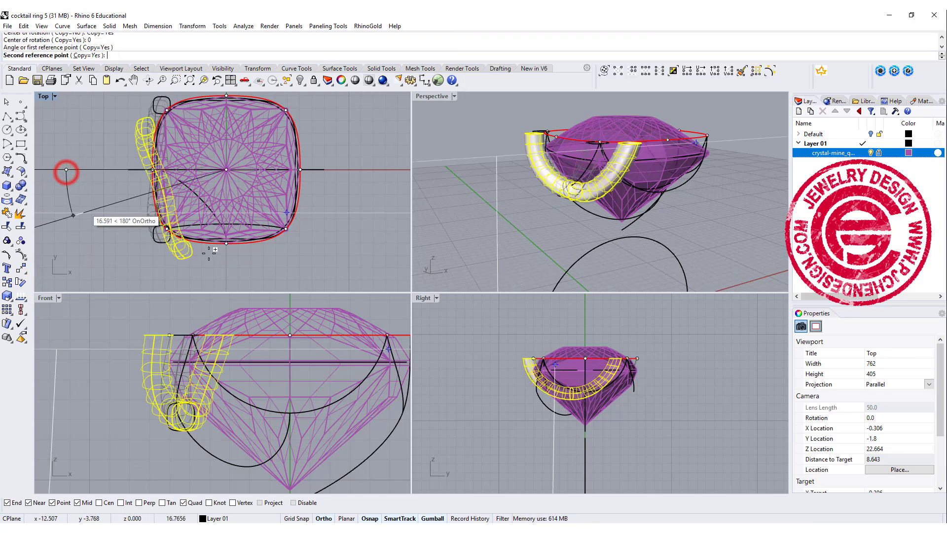
left_click(227, 271, "shift")
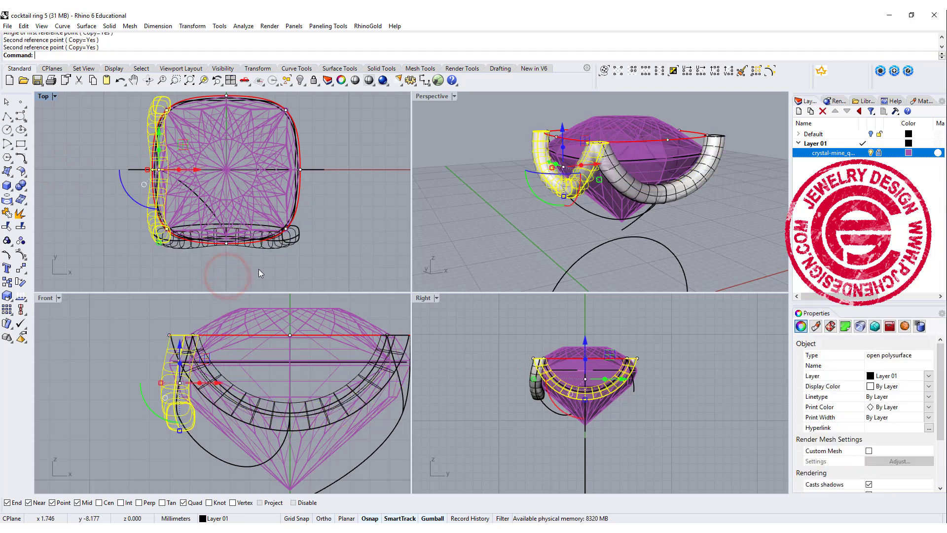
right_click_drag(434, 212, 618, 197)
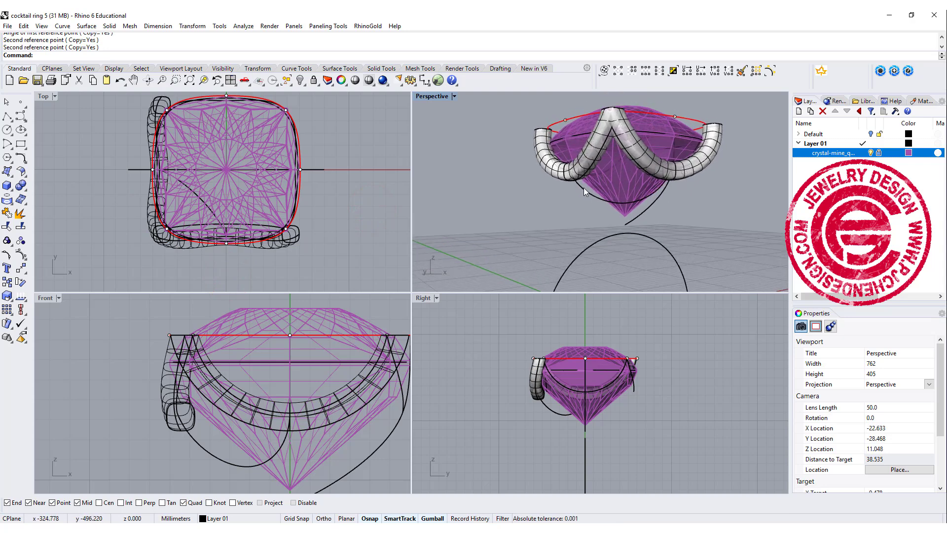
right_click_drag(672, 180, 585, 216)
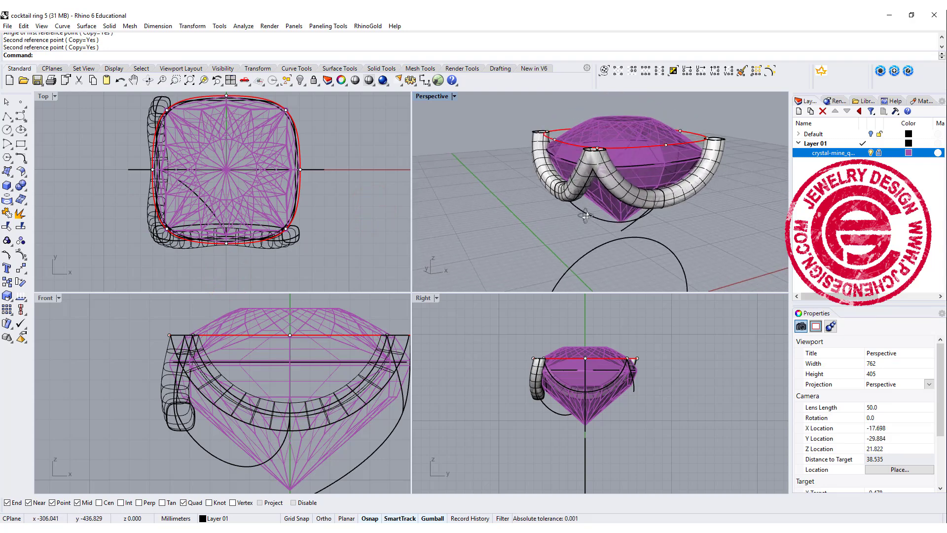
Step: Copy the corner profile from its inner side point to the center line's snap point on the gem's side in the Top view
scroll(143, 213, "up", 5)
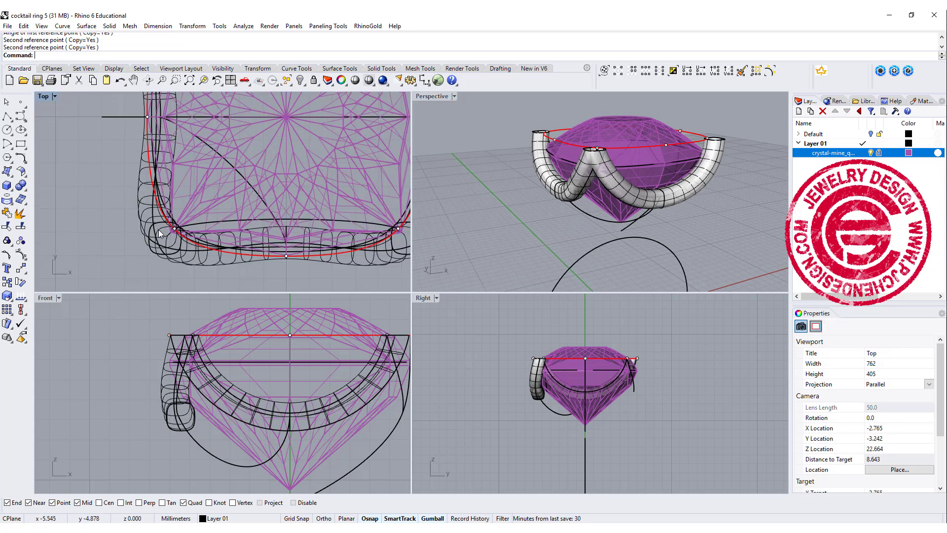
left_click(159, 215)
left_click(186, 244)
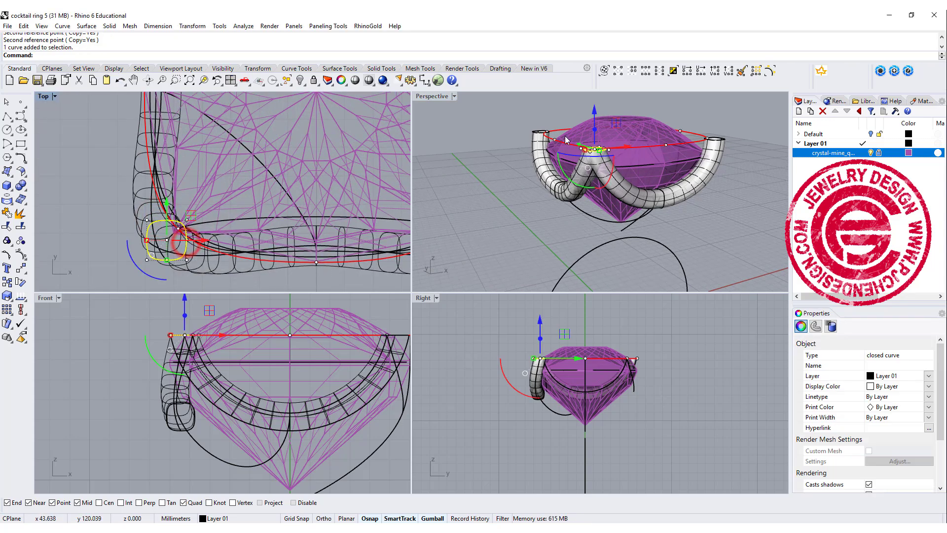
right_click_drag(324, 193, 282, 177)
right_click_drag(209, 170, 277, 198)
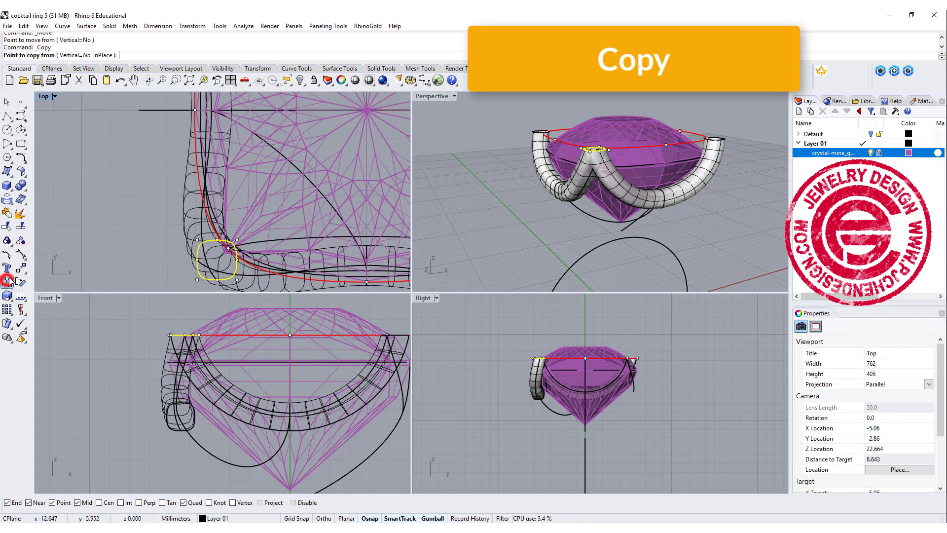
left_click(235, 258)
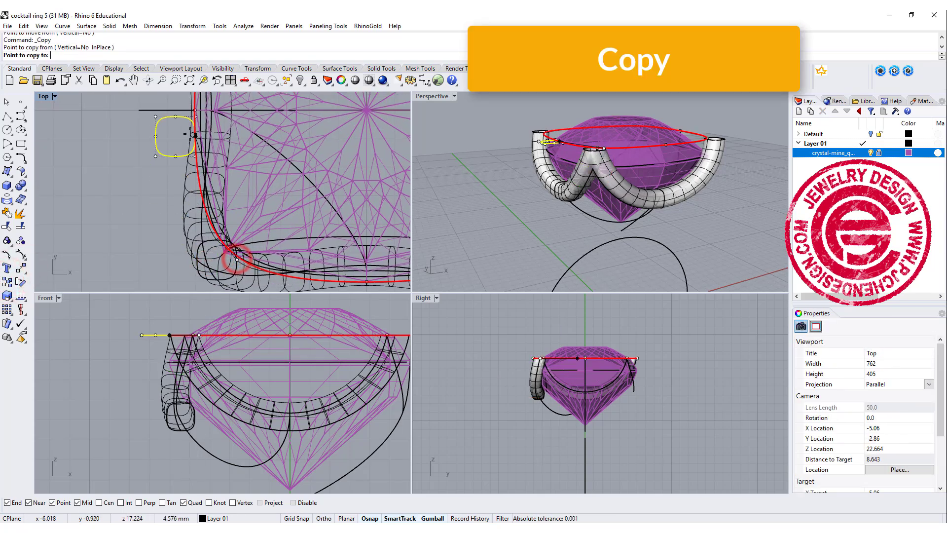
right_click_drag(186, 138, 162, 186)
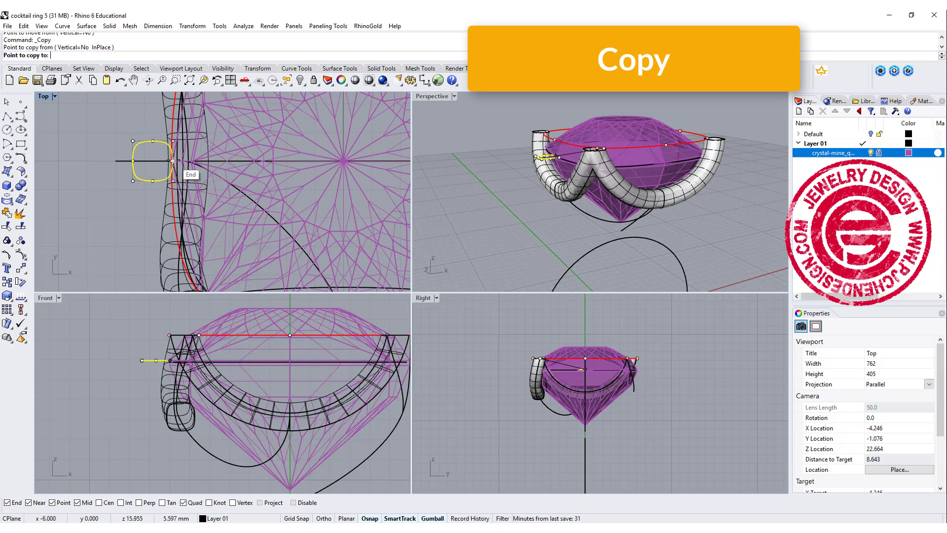
left_click(170, 161)
key("Return")
Step: Lower the copied flat profile to the side scallop tube's bottom in the Front view and shift it inward along X
left_click(155, 179)
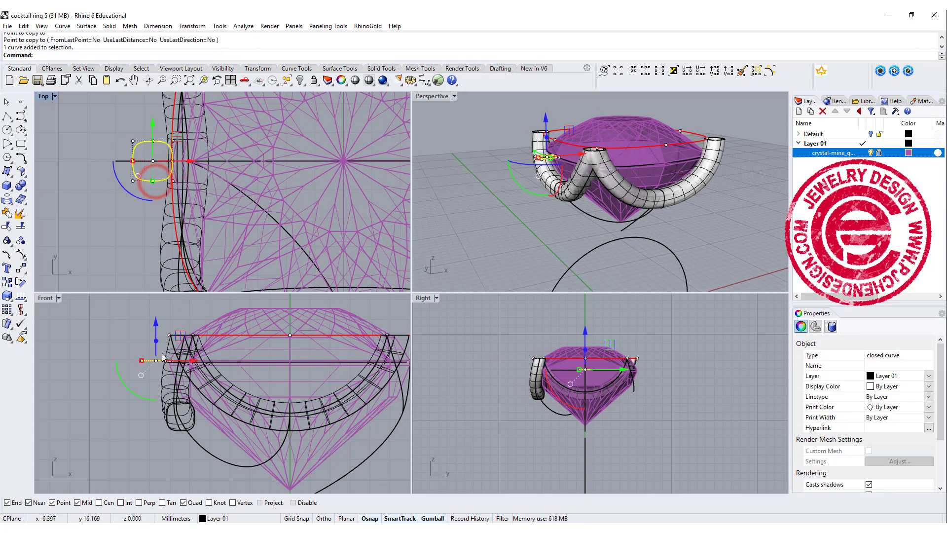
left_click_drag(156, 323, 156, 381)
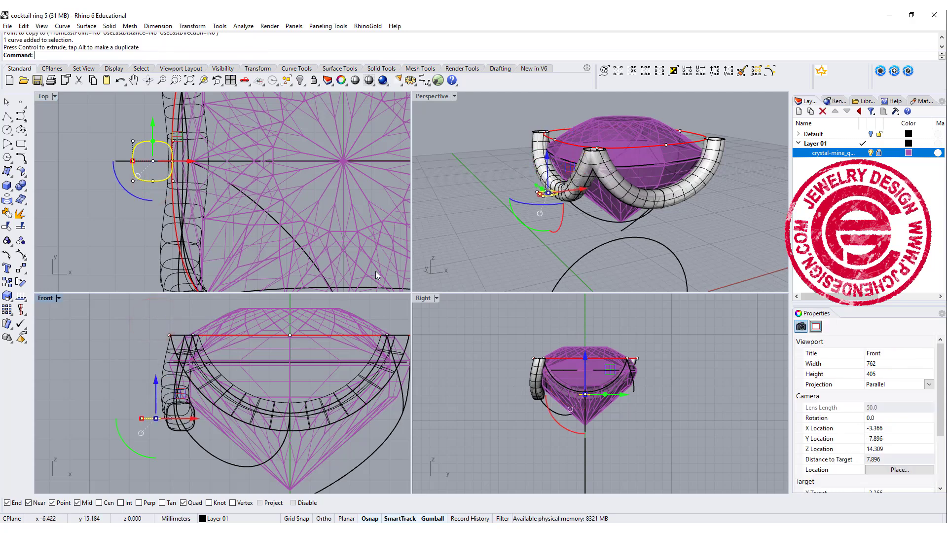
right_click_drag(572, 212, 563, 212)
left_click_drag(575, 210, 592, 207)
scroll(144, 138, "down", 5)
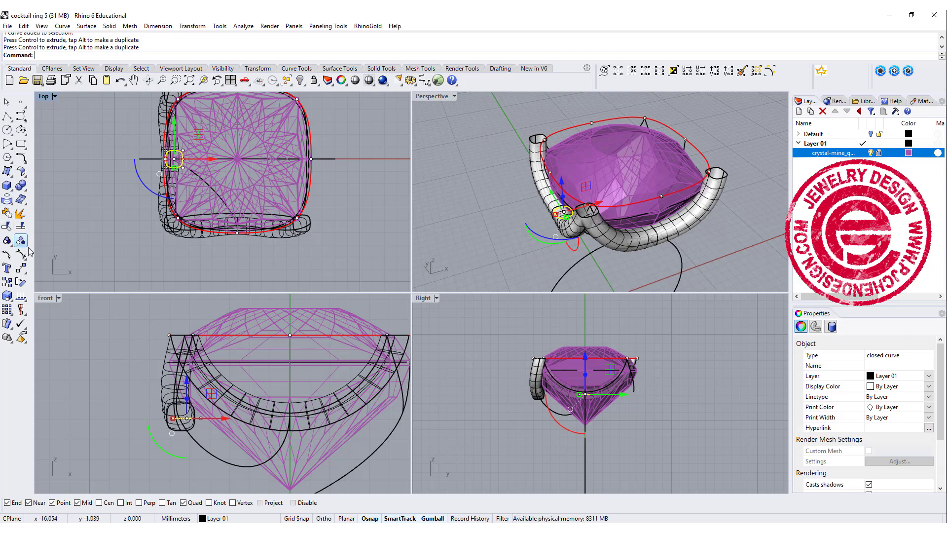
Step: Mirror a copy of the flat profile across the diagonal from the origin through the gem's corner onto the adjacent front side
left_click(23, 271)
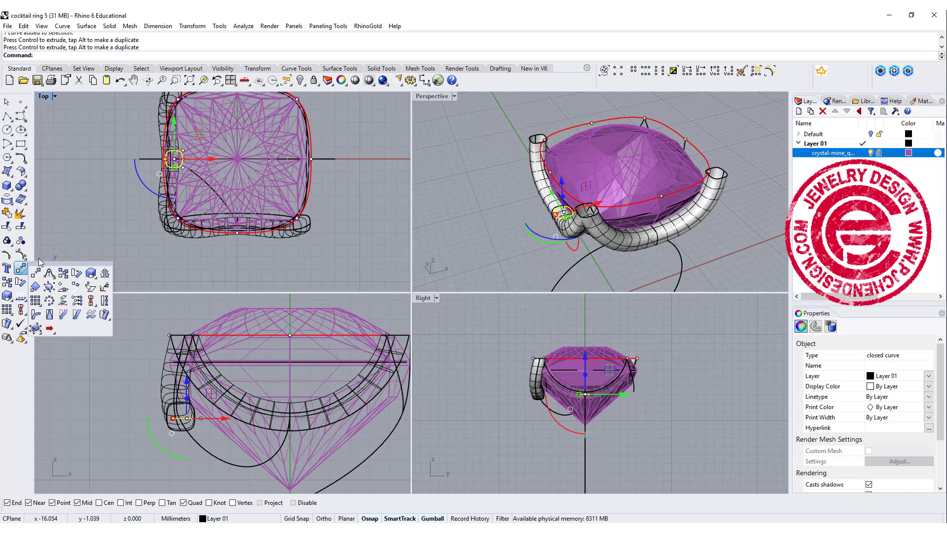
left_click(105, 272)
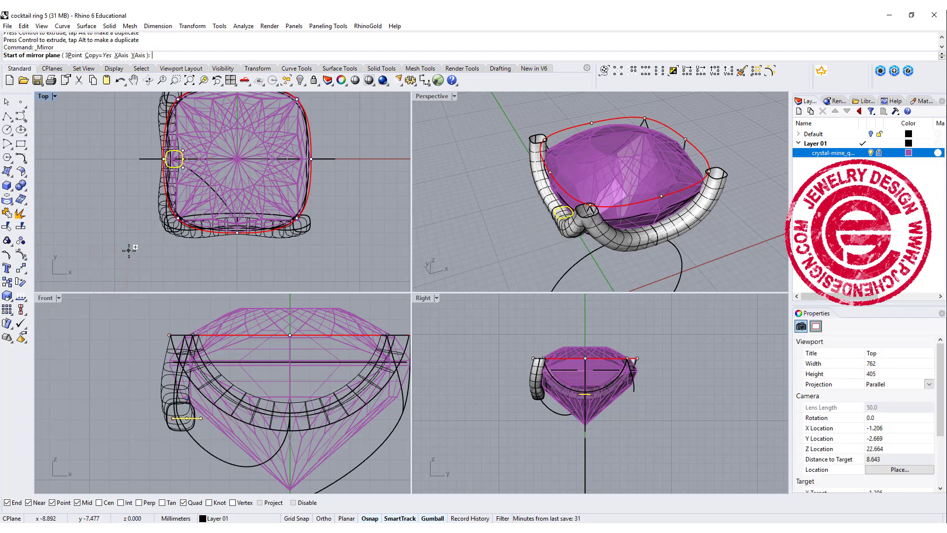
type("0")
key("Return")
type("0")
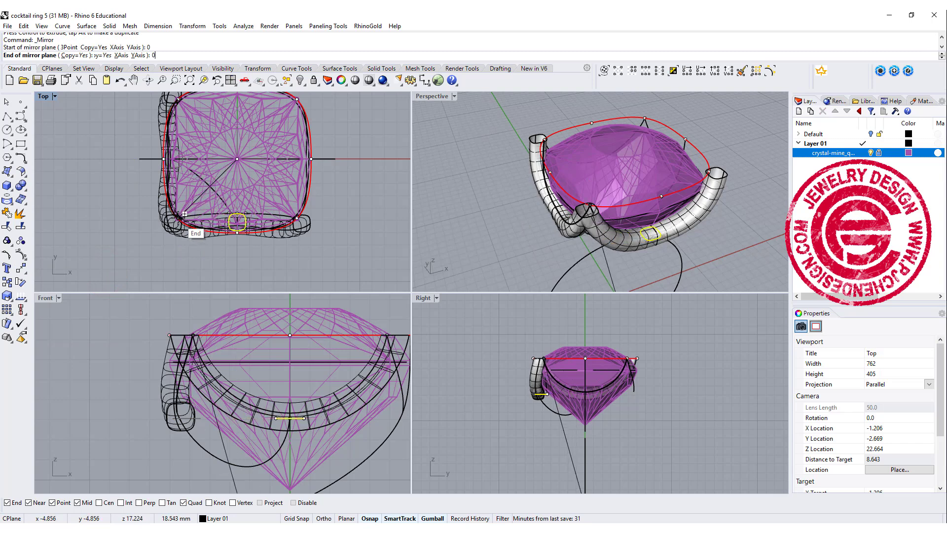
left_click(178, 217)
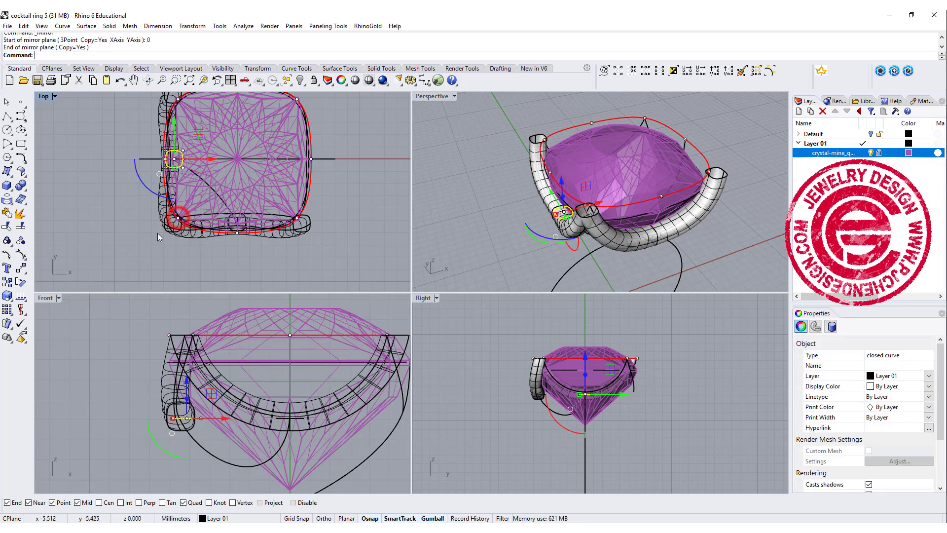
left_click(93, 230)
Step: Hide the side and front scallop tubes
right_click_drag(571, 250, 570, 209)
left_click(536, 185)
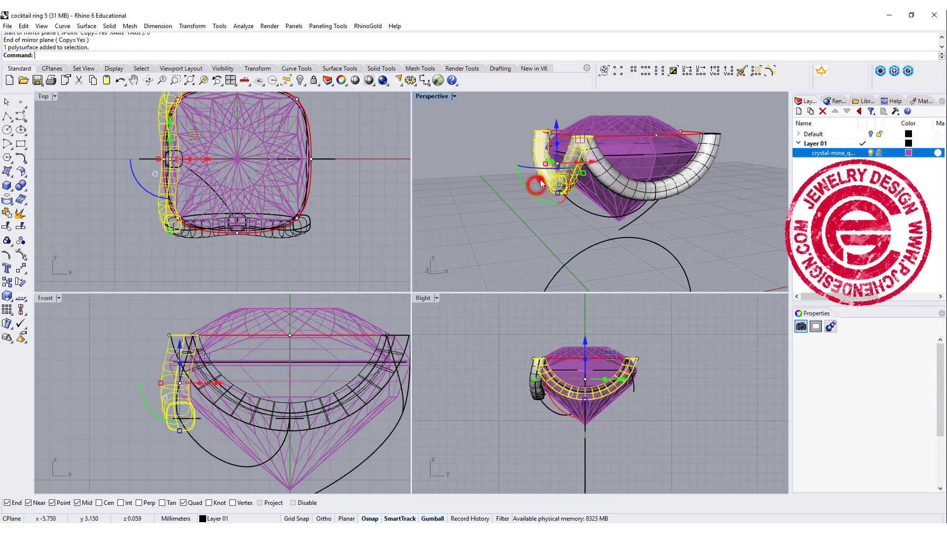
left_click(706, 177, "shift")
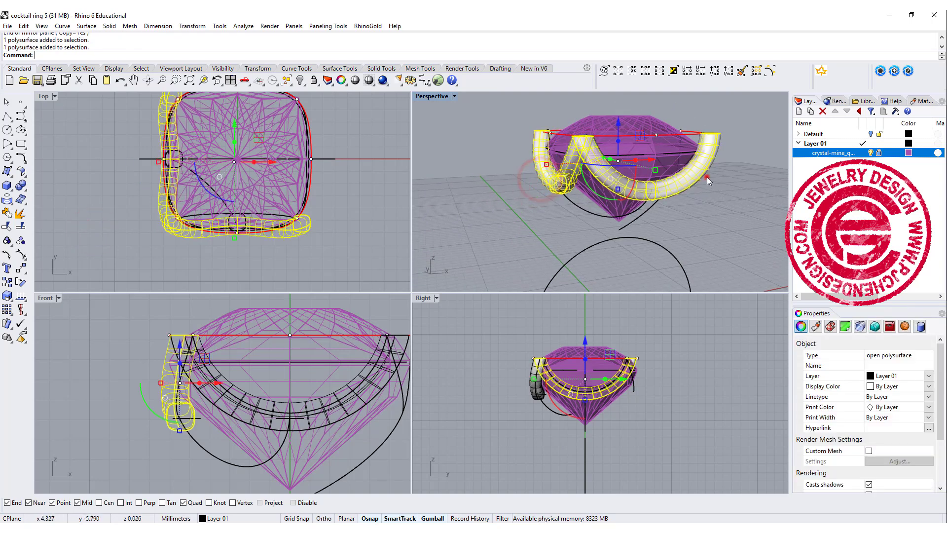
left_click(300, 80)
Step: Set the display color of the two flat profiles and the hanging curve between them to Green
scroll(603, 220, "up", 10)
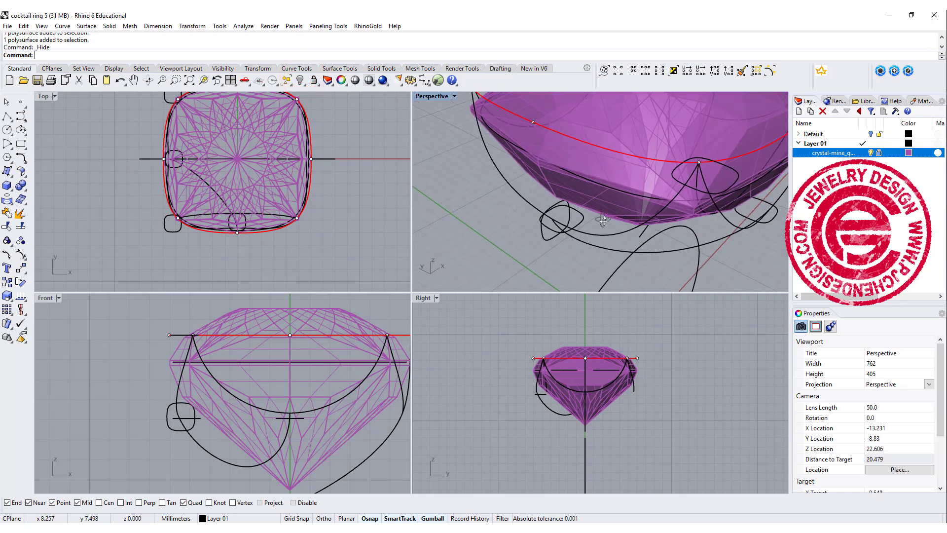
left_click(582, 217)
left_click(771, 222, "shift")
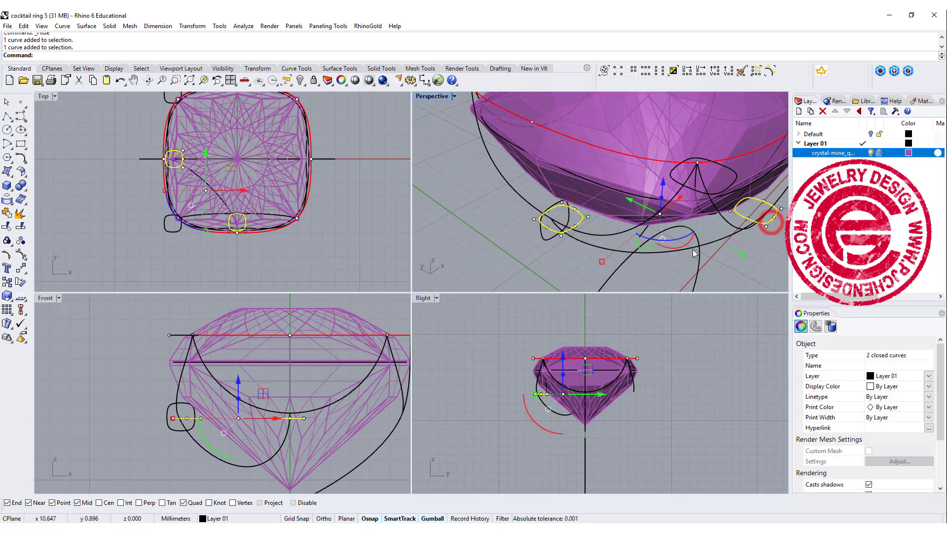
left_click(653, 242, "shift")
left_click(928, 387)
left_click(913, 444)
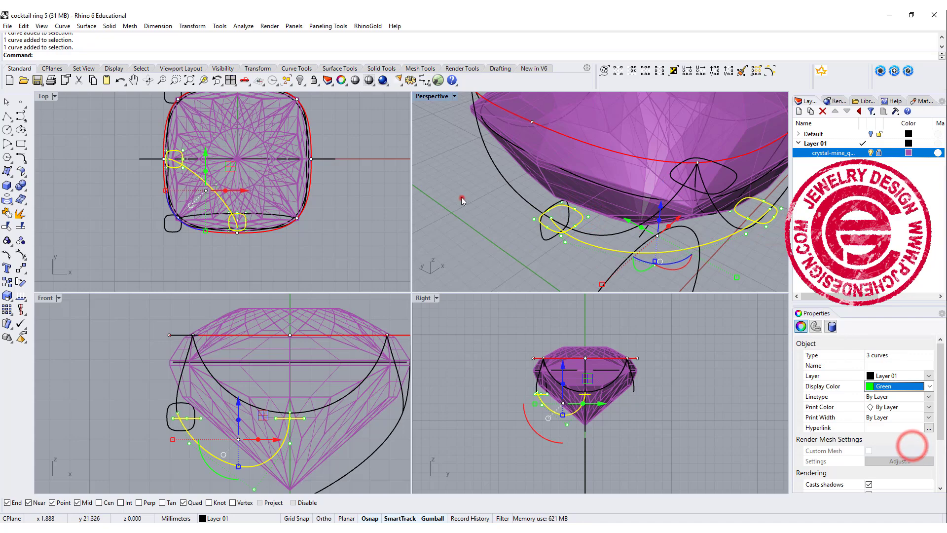
left_click(462, 198)
Step: With history recording on, sweep the two green flat profiles along the green hanging curve using Sweep 1 Rail
double_click(431, 97)
right_click_drag(423, 134, 422, 207)
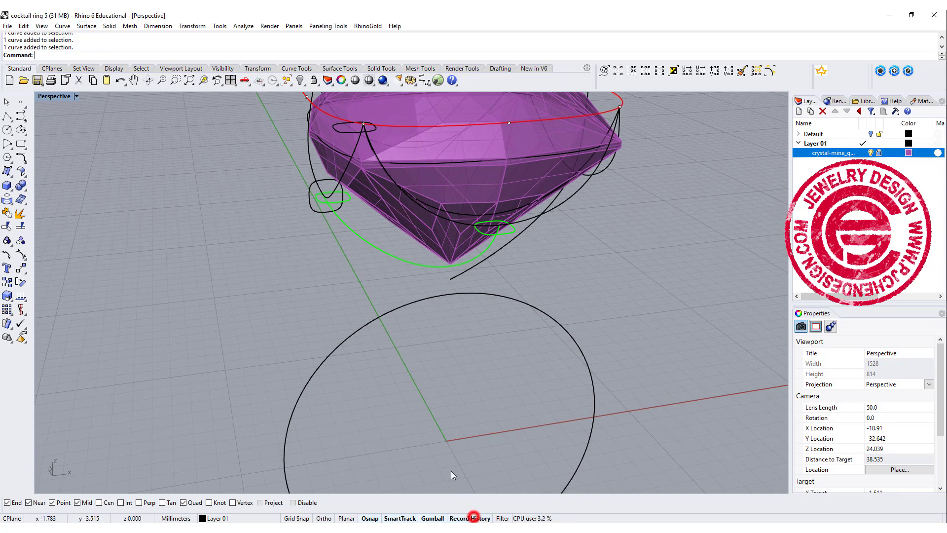
left_click(87, 27)
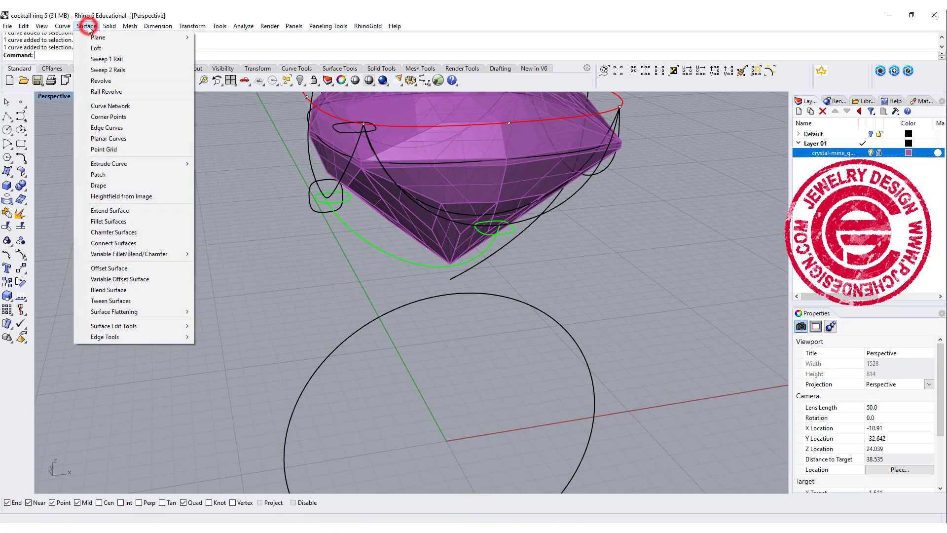
left_click(113, 58)
left_click(421, 264)
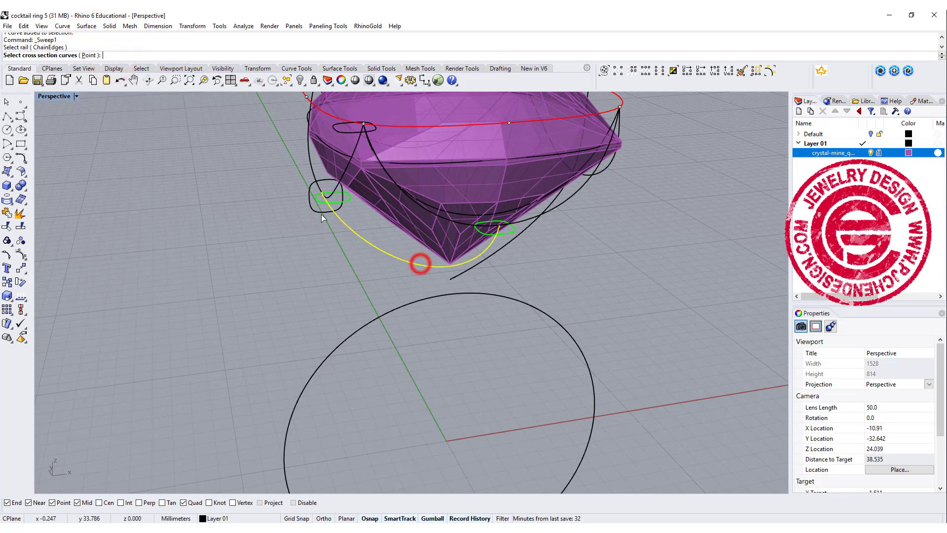
left_click(324, 206)
left_click(513, 233)
key("Return")
mouse_move(639, 289)
right_mouse_down()
mouse_move(659, 295)
mouse_move(655, 270)
mouse_move(693, 214)
mouse_move(592, 196)
mouse_move(494, 207)
right_mouse_up()
key("Return")
scroll(466, 241, "up", 3)
right_click_drag(466, 241, 469, 272)
scroll(448, 228, "down", 3)
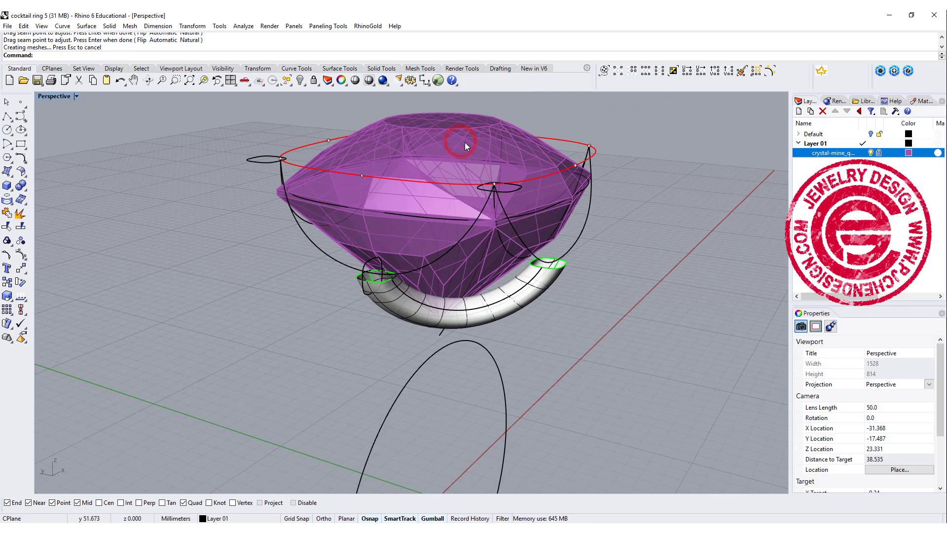
Step: Rotate the green profile at the swept tube's side end about its vertical axis to realign the tube
right_click_drag(502, 149, 372, 235)
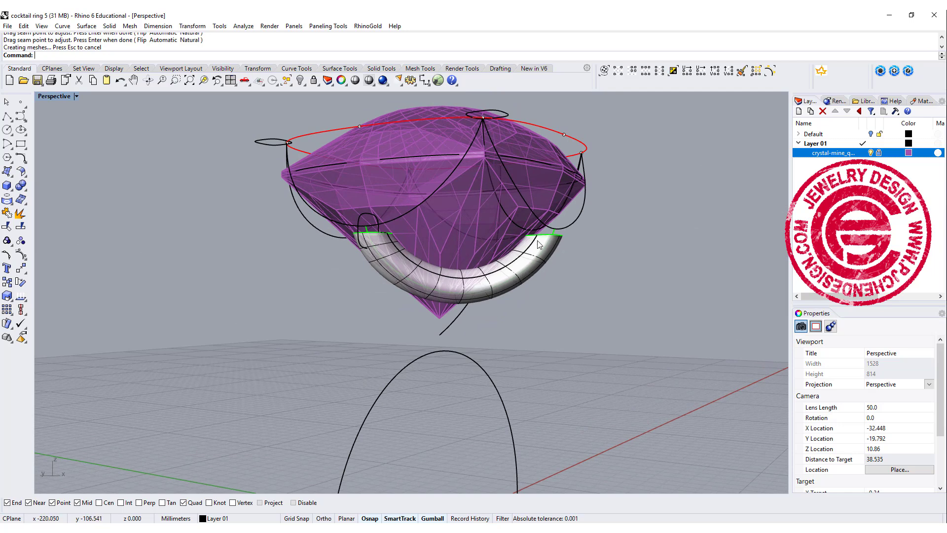
right_click_drag(457, 279, 339, 276)
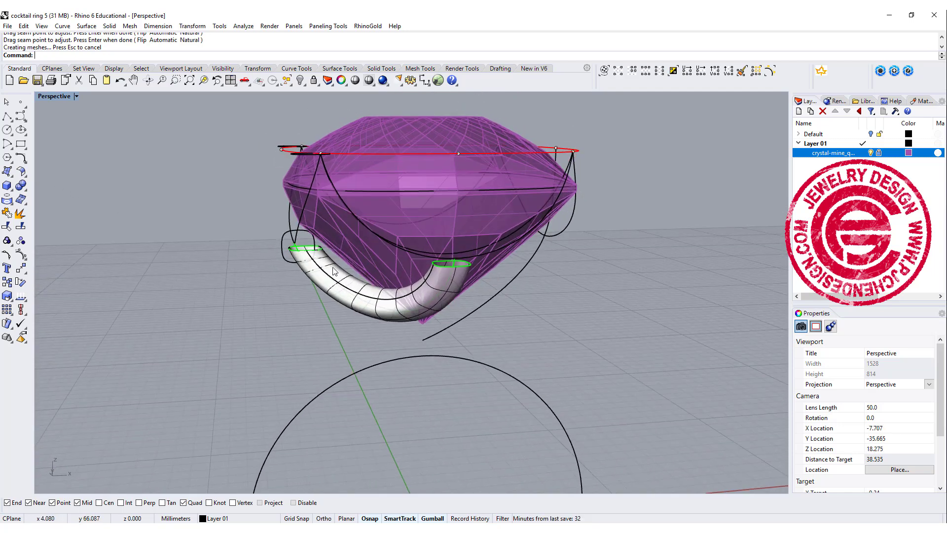
left_click(303, 251)
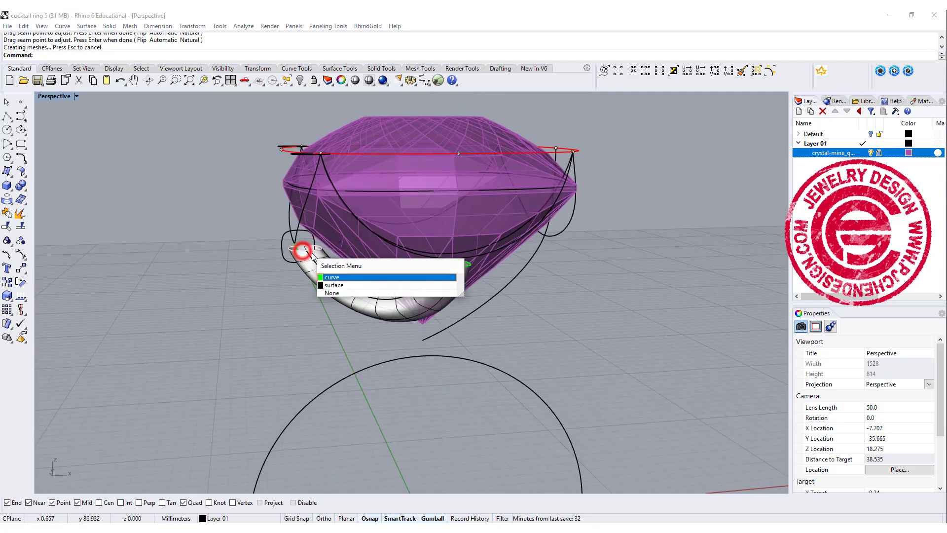
left_click(346, 279)
right_click_drag(345, 279, 315, 319)
left_click_drag(304, 332, 334, 334)
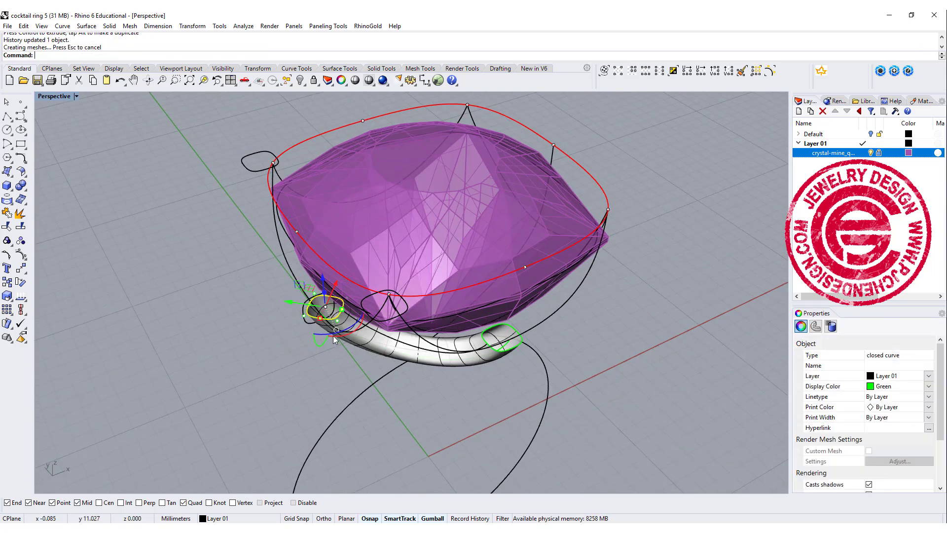
Step: Rotate the green profile at the swept tube's front end about its vertical axis to match the tube's direction
left_click(516, 348)
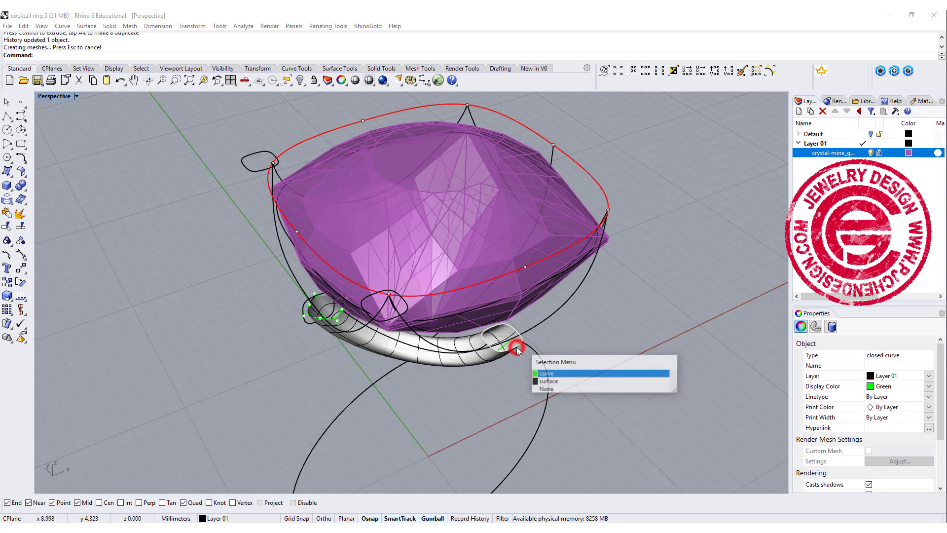
left_click(541, 375)
left_click_drag(512, 369, 541, 408)
right_click_drag(542, 408, 636, 312)
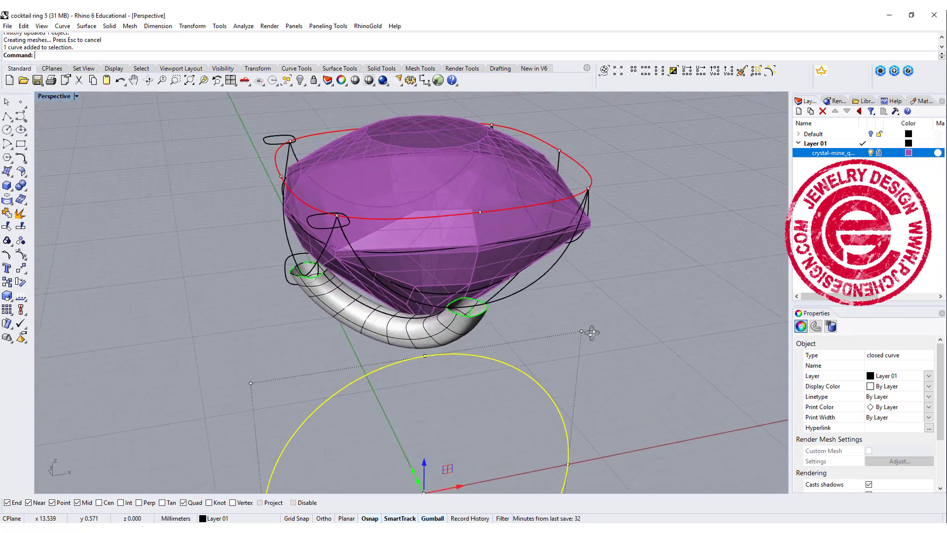
left_click(636, 313)
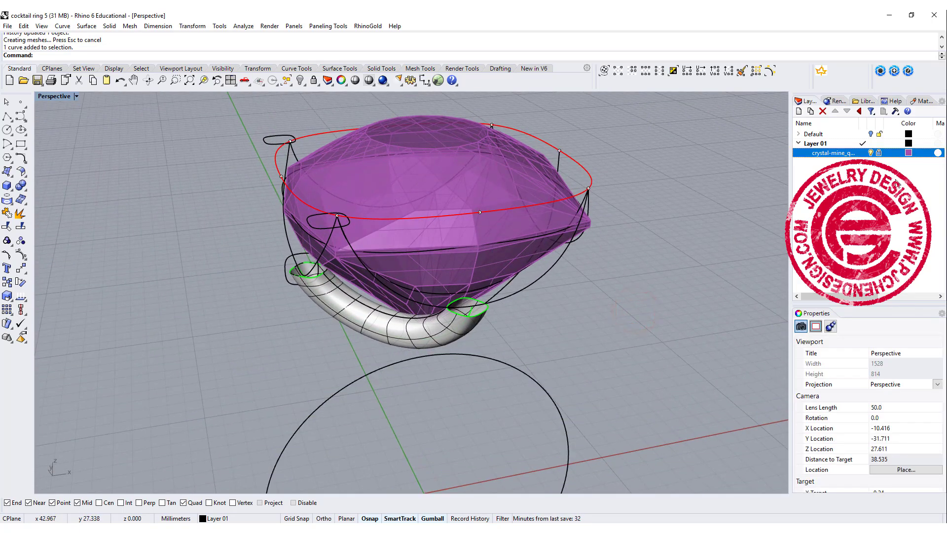
Step: Show the hidden objects, then hide the bowl-shaped surface around the gemstone again
left_click(301, 80)
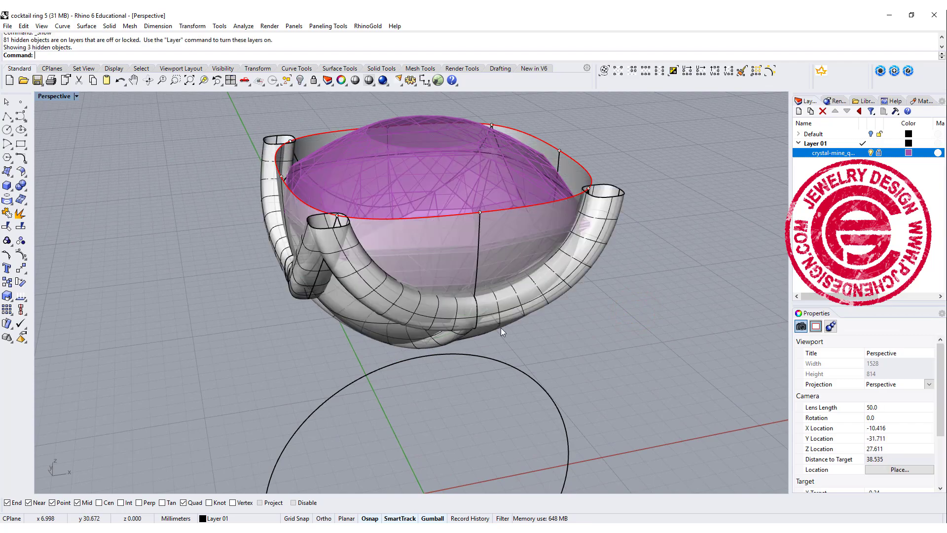
right_click_drag(594, 360, 519, 259)
left_click(539, 280)
left_click(301, 80)
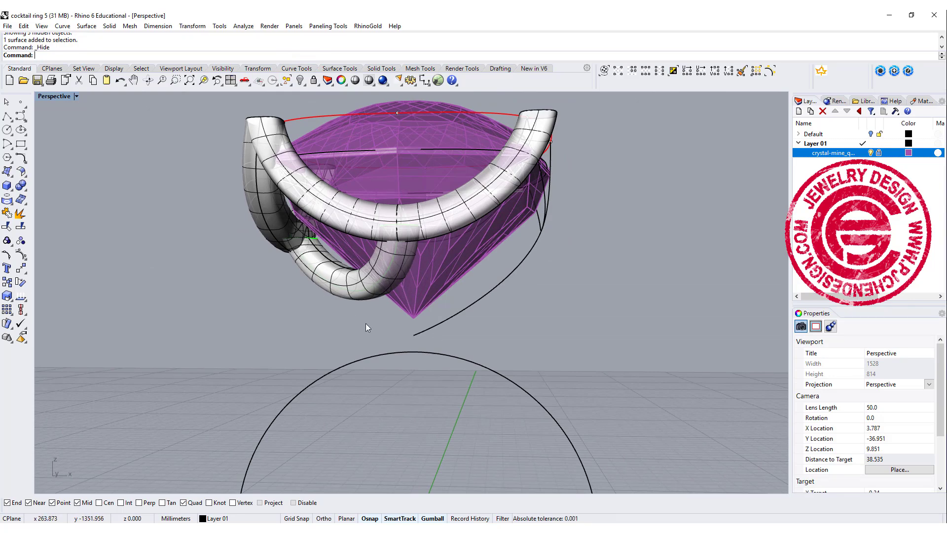
Step: Delete the front scallop tube, keeping the side scallop and the lower swept tube
right_click_drag(608, 284, 578, 291)
left_click(590, 282)
key("Delete")
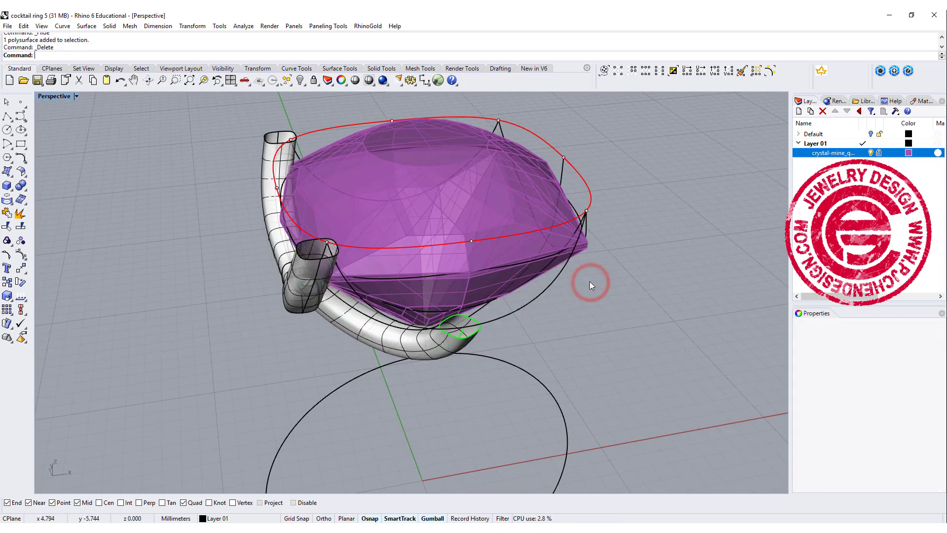
Step: Rotate copies of the side scallop and lower swept tube about the origin 0 in 90-degree increments onto the gem's other three sides
double_click(42, 97)
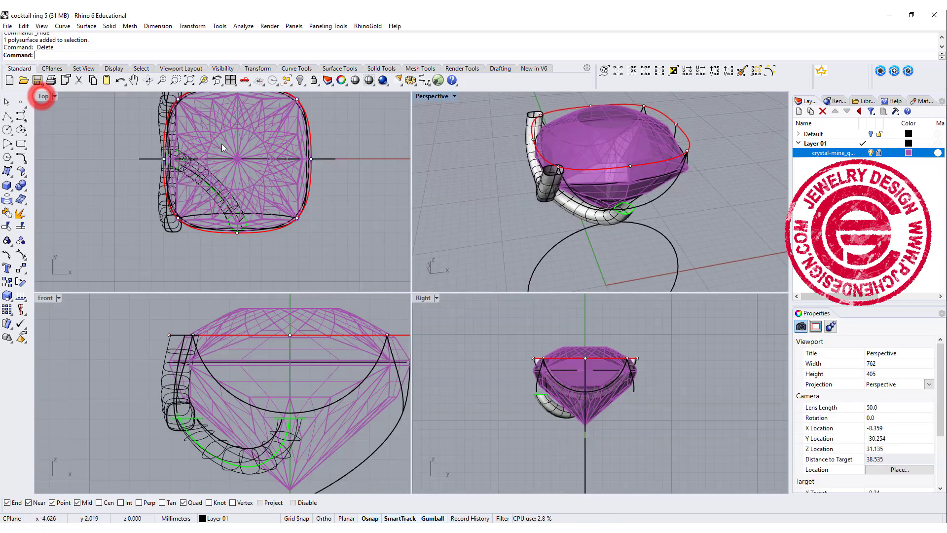
scroll(155, 240, "up", 3)
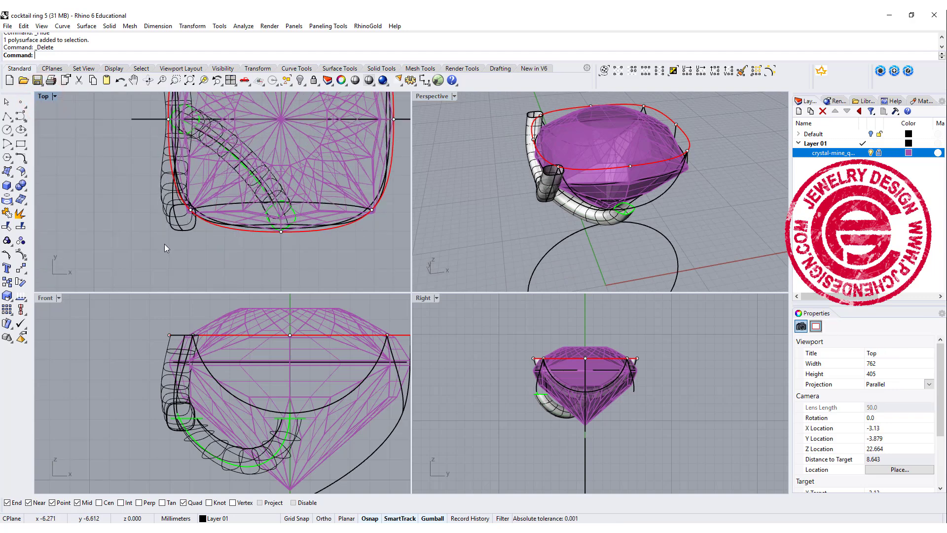
left_click(202, 438)
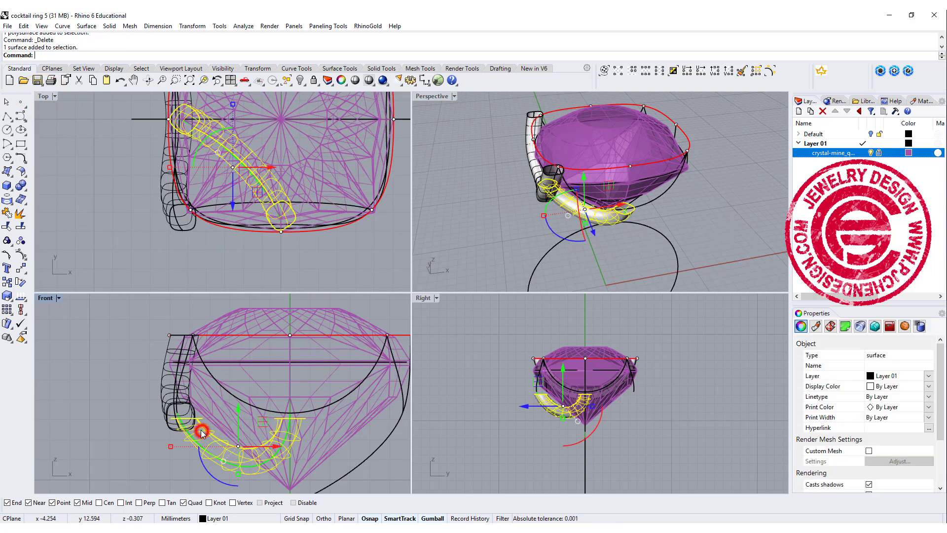
left_click(168, 349, "shift")
scroll(106, 185, "down", 2)
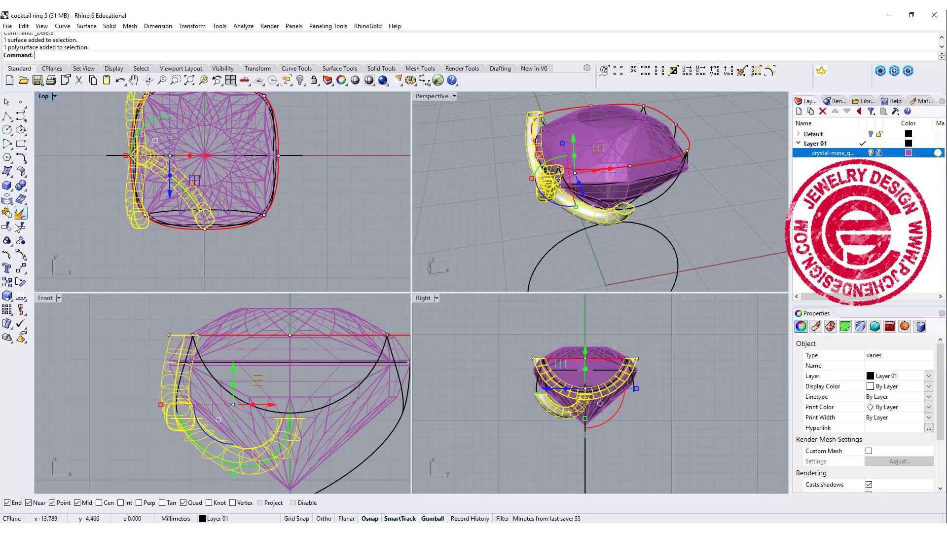
left_click(21, 285)
type("0")
key("Return")
right_click_drag(198, 268, 198, 242)
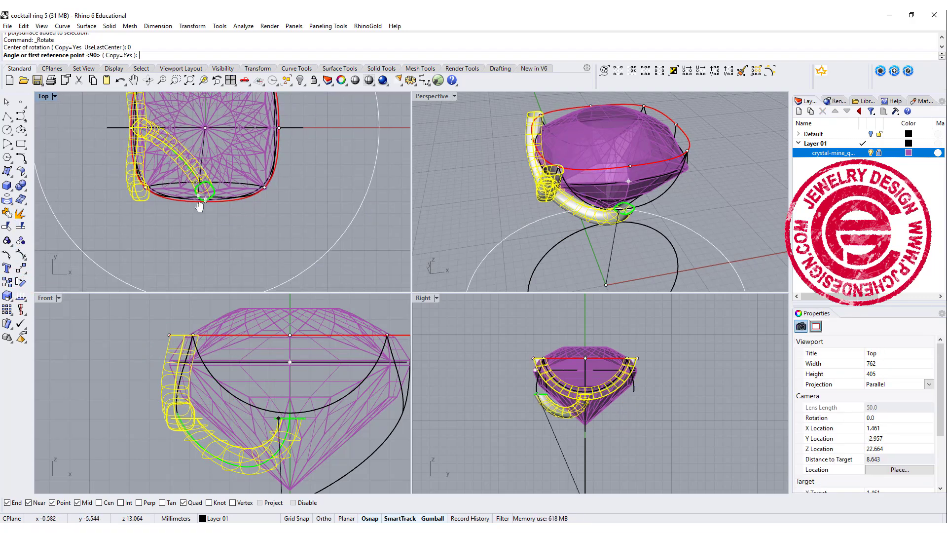
left_click(205, 267)
right_click_drag(298, 207, 285, 253)
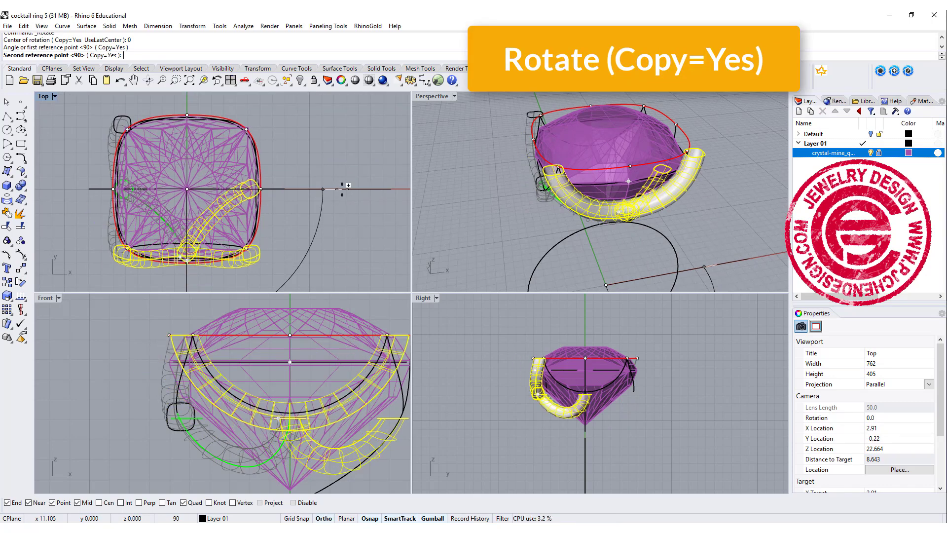
left_click(102, 241)
key("Return")
left_click(293, 129)
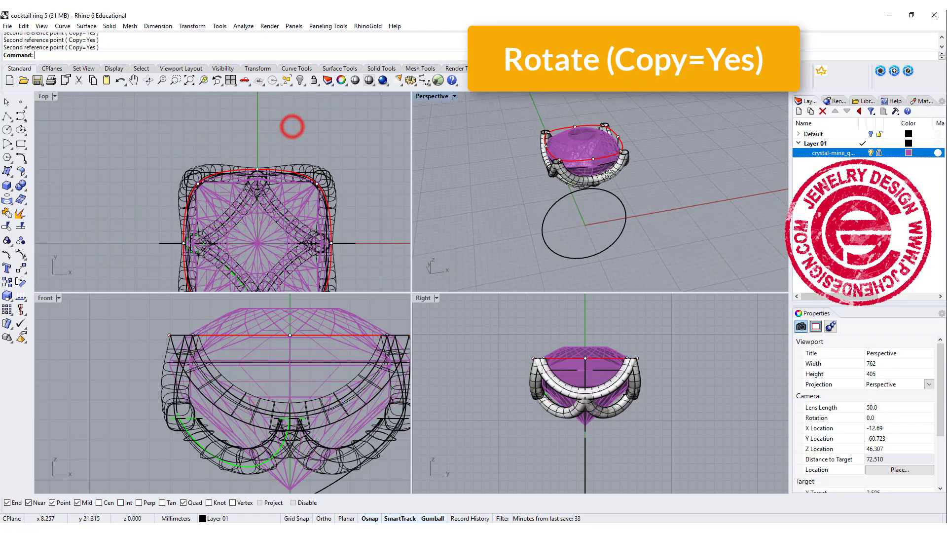
right_click_drag(568, 207, 583, 222)
scroll(652, 145, "up", 5)
scroll(582, 222, "down", 5)
right_click_drag(285, 220, 303, 182)
scroll(267, 173, "down", 2)
right_click_drag(588, 258, 616, 214)
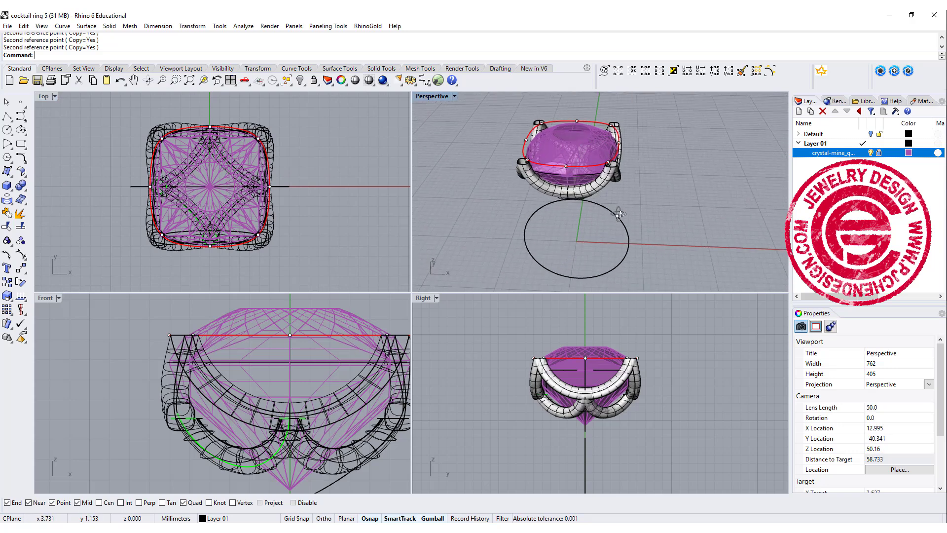
right_click_drag(615, 214, 622, 207)
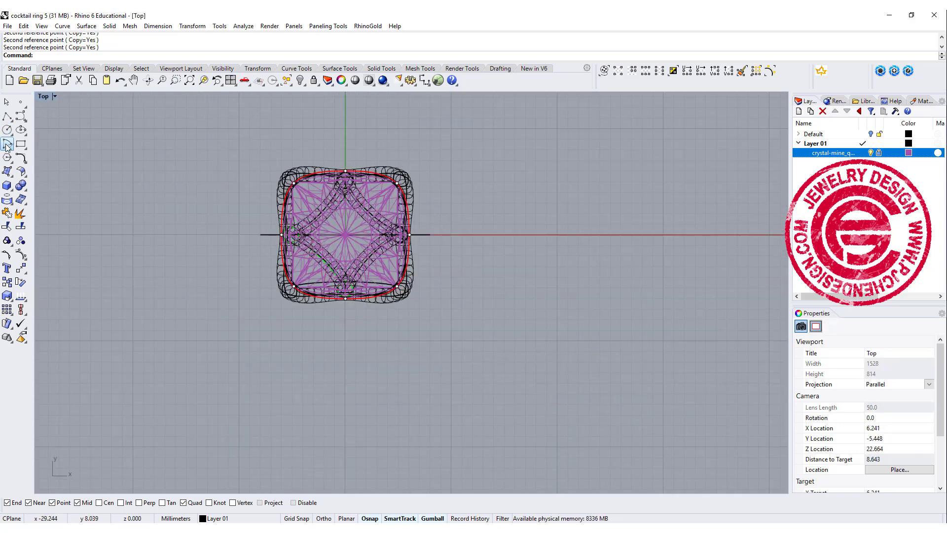
Step: Draw a half-circle arc in the Top view, centered on the end of the gem's horizontal center line and bulging away from the gem
left_click(7, 145)
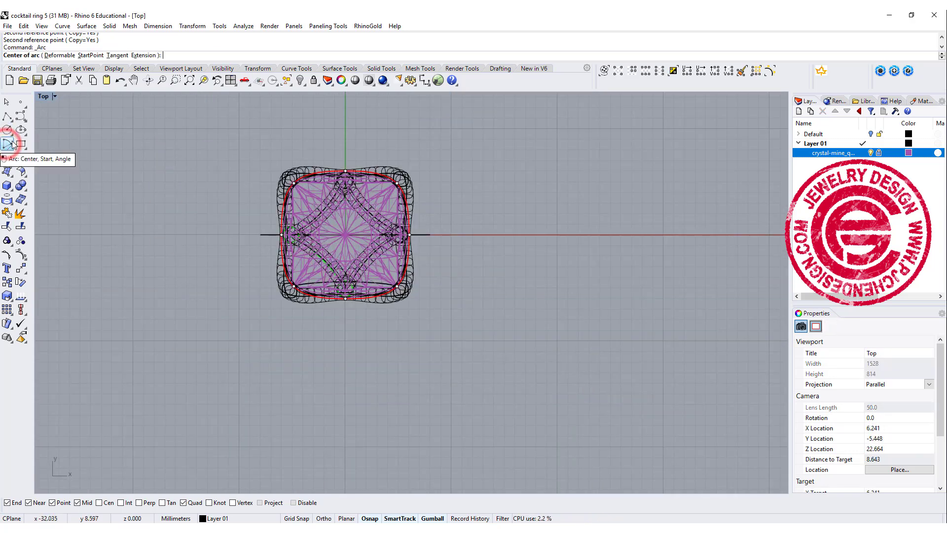
left_click(429, 233)
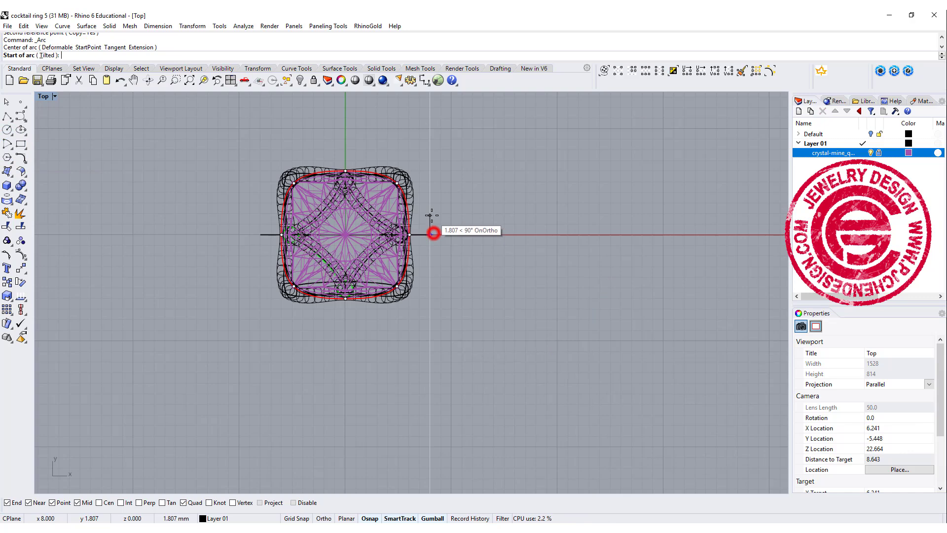
scroll(429, 217, "up", 5)
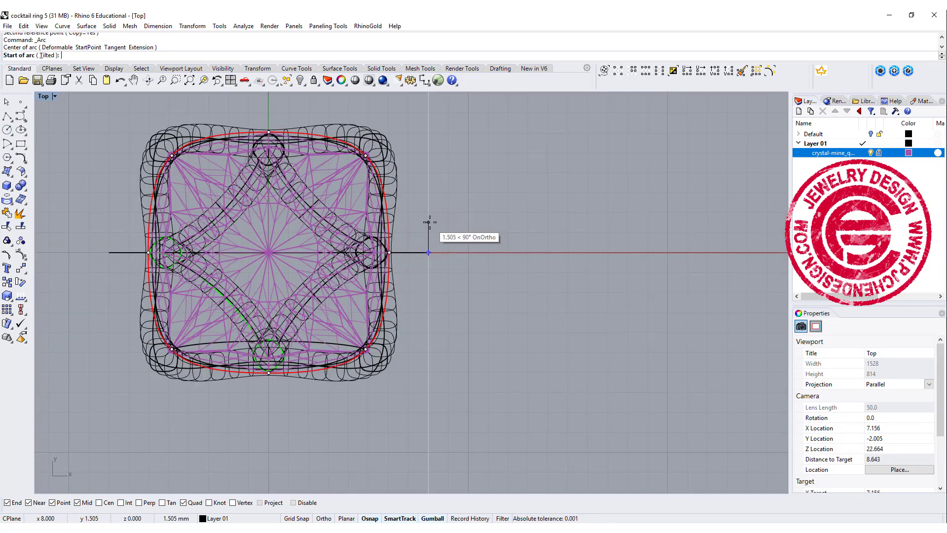
left_click(431, 217)
left_click(429, 291)
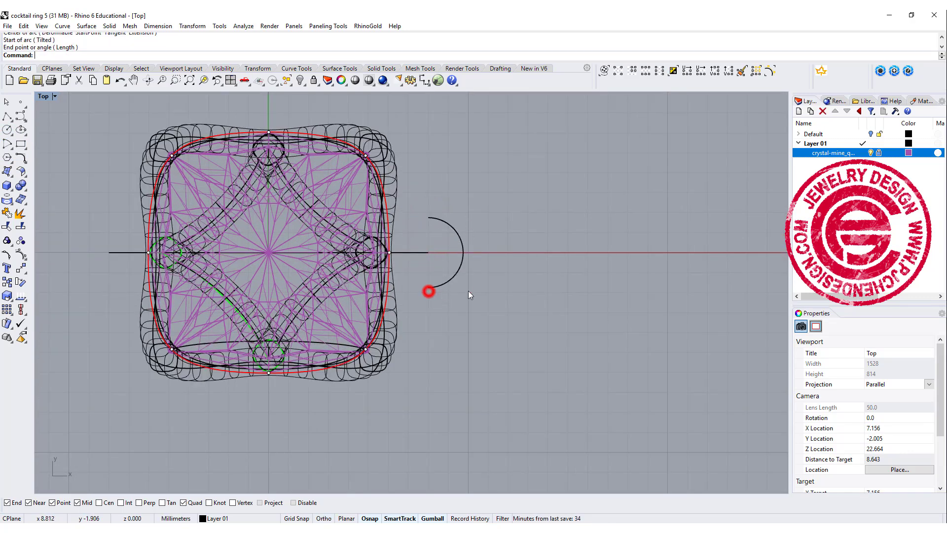
Step: Close the half circle with a straight polyline between the arc's two endpoints
left_click(7, 117)
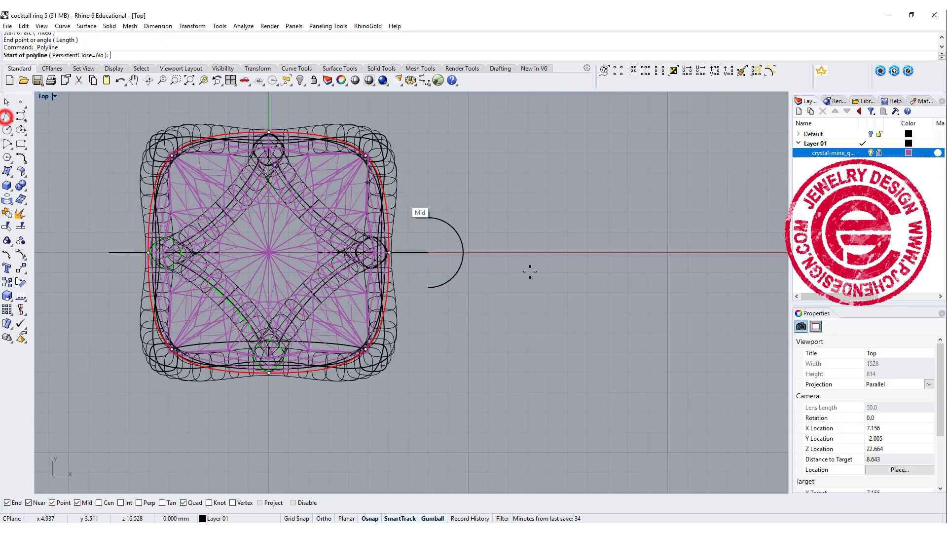
left_click(429, 286)
left_click(427, 217)
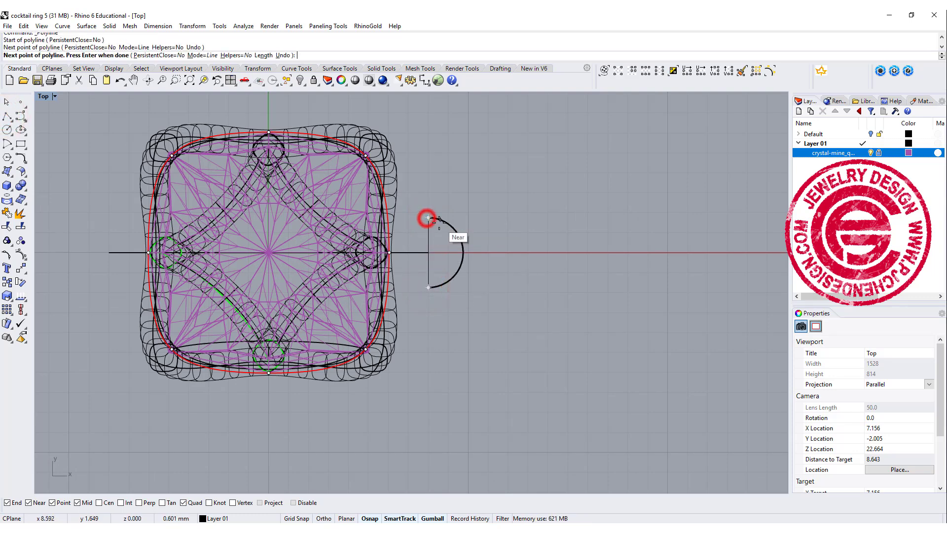
right_click(501, 220)
left_click_drag(502, 219, 426, 205)
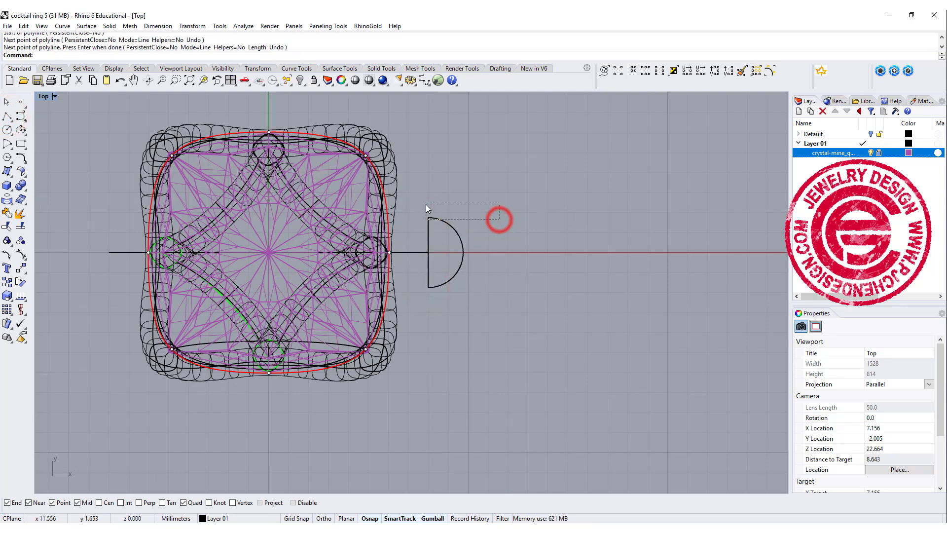
Step: Join the half-circle arc and its closing line, and mirror a copy across the origin 0 onto the gem's opposite side
left_click(8, 214)
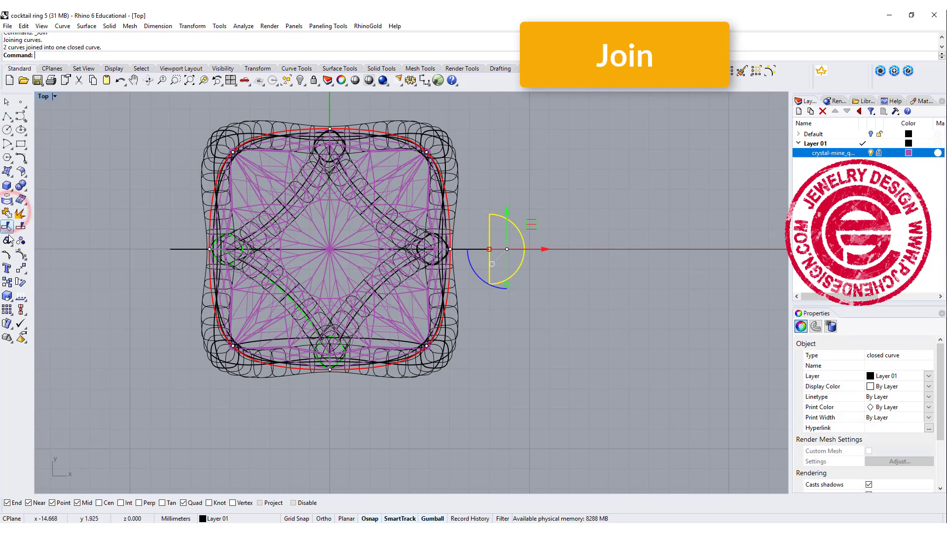
left_click(21, 255)
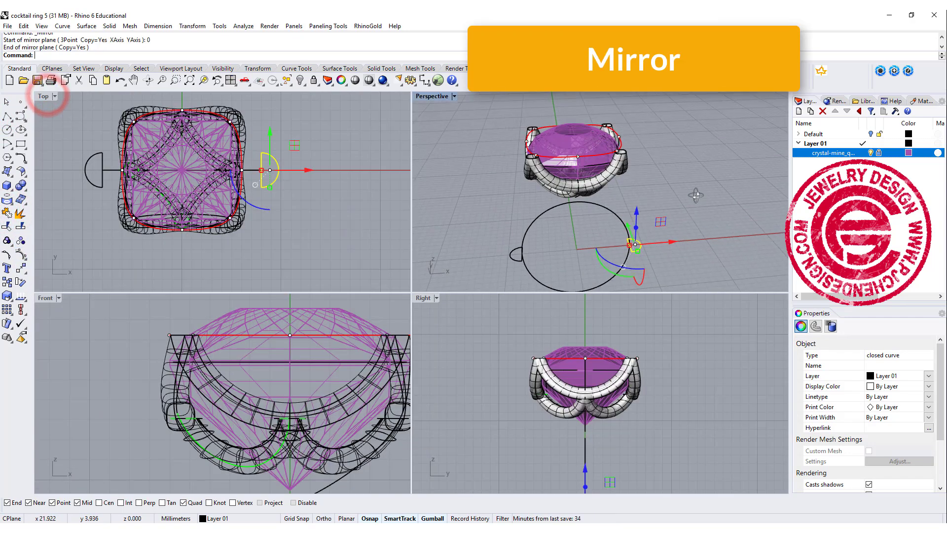
scroll(657, 194, "down", 5)
left_click(683, 215)
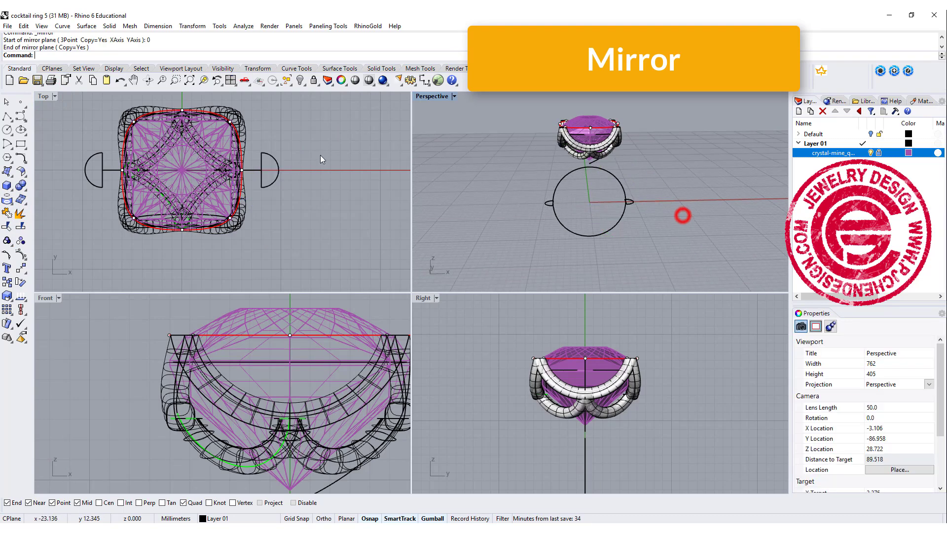
Step: Sweep the two half-round profiles along the ring circle's lower half with Sweep 1 Rail, using the Freeform frame style and unchanged cross sections
left_click(86, 25)
left_click(117, 59)
left_click(617, 217)
left_click(547, 205)
key("Return")
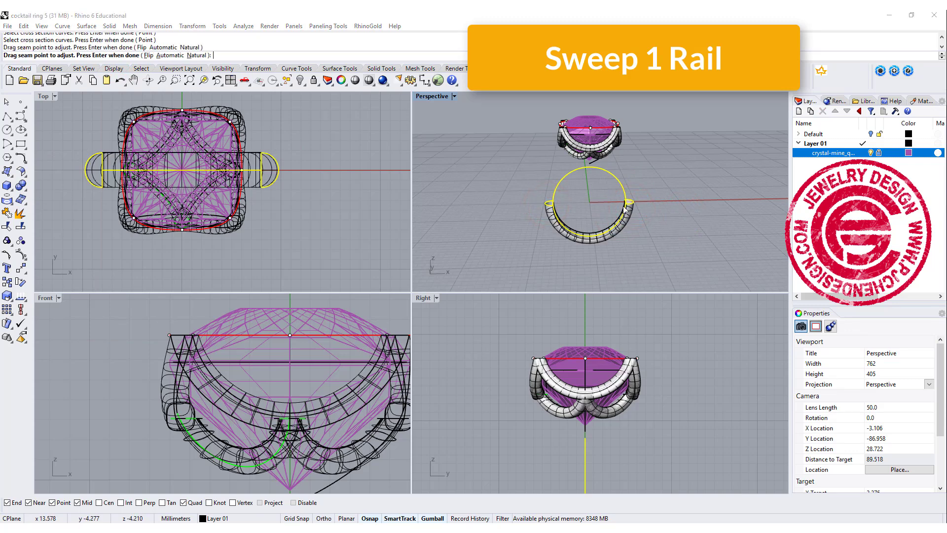
key("Return")
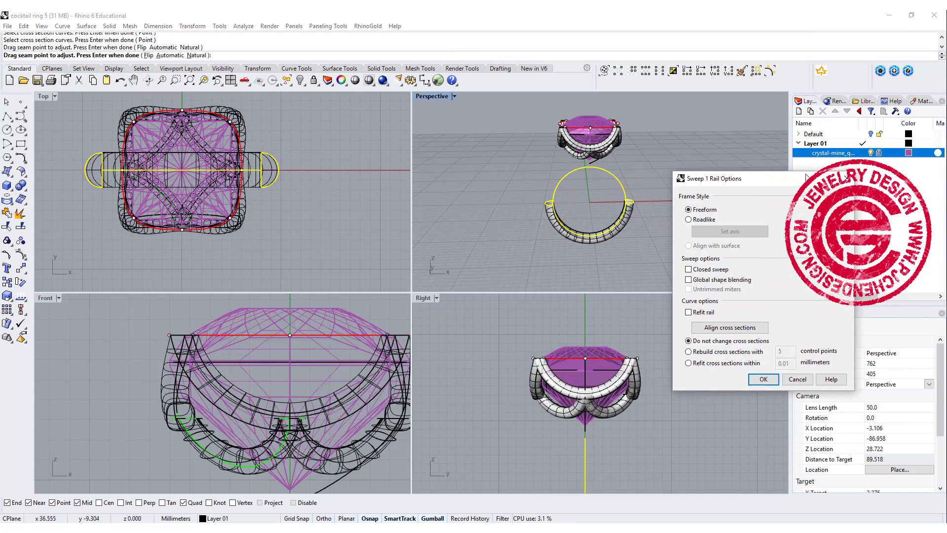
left_click(763, 379)
right_click_drag(668, 191, 668, 220)
scroll(673, 140, "up", 5)
right_click_drag(673, 141, 624, 206)
scroll(635, 153, "down", 4)
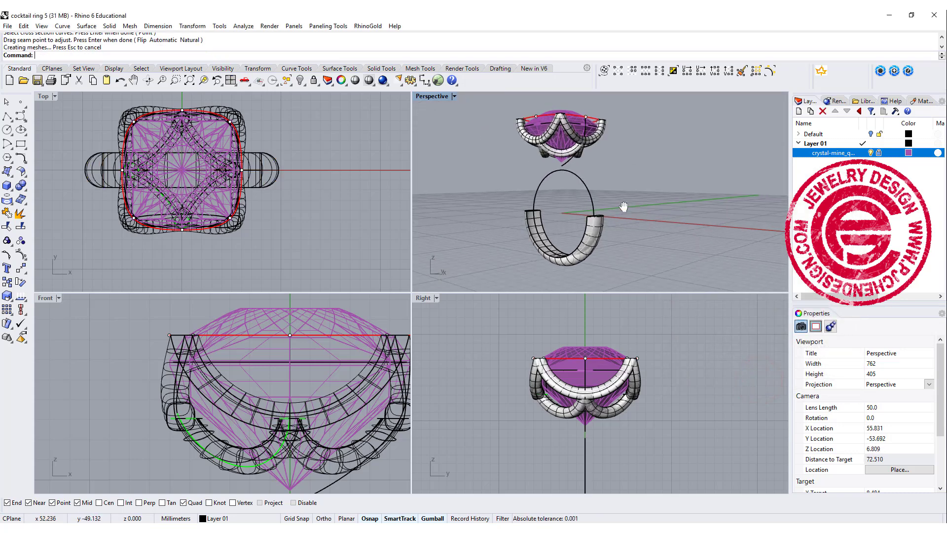
Step: Examine the finished reference ring, especially where the stone-set shank branches meet the scalloped setting and where they join the plain band
double_click(422, 97)
right_click_drag(423, 95, 405, 289)
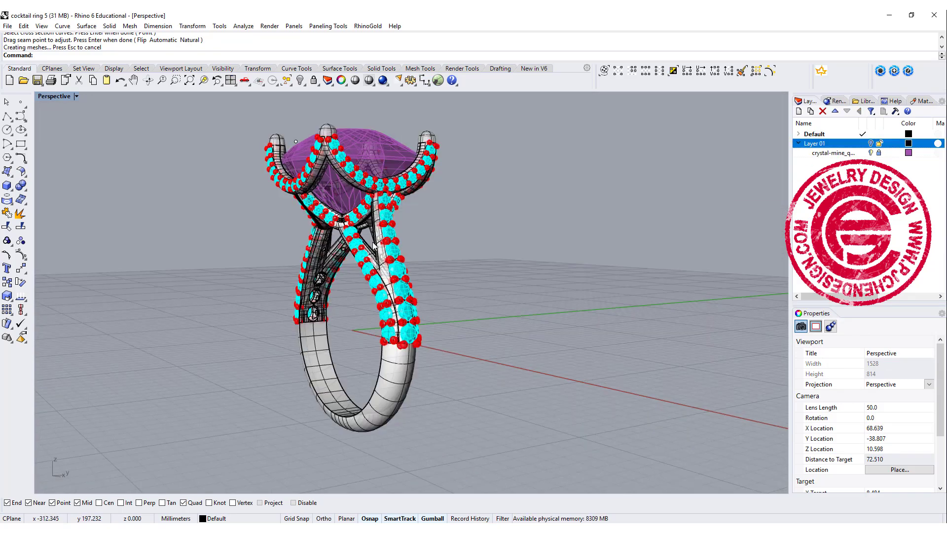
scroll(402, 227, "up", 10)
right_click_drag(570, 202, 441, 247)
scroll(441, 247, "down", 5)
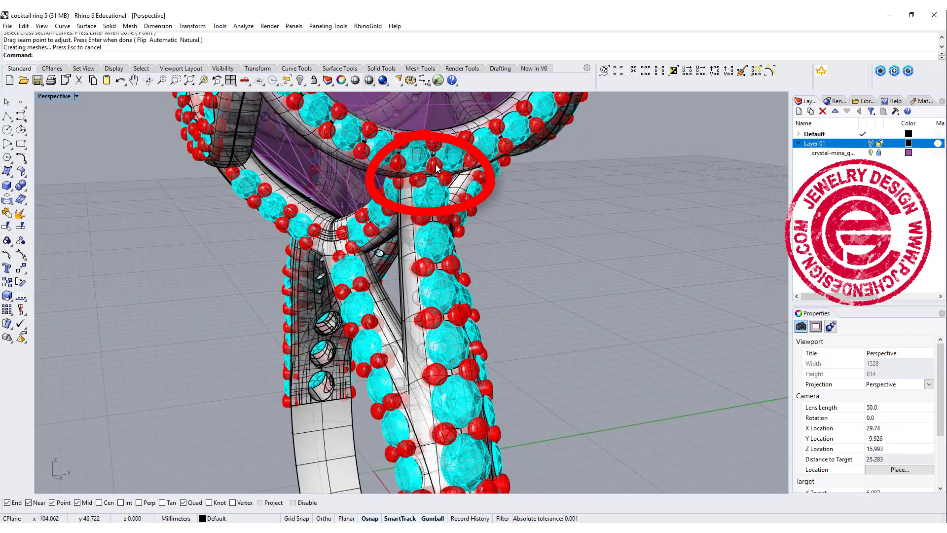
scroll(440, 347, "down", 4)
right_click_drag(441, 347, 455, 406)
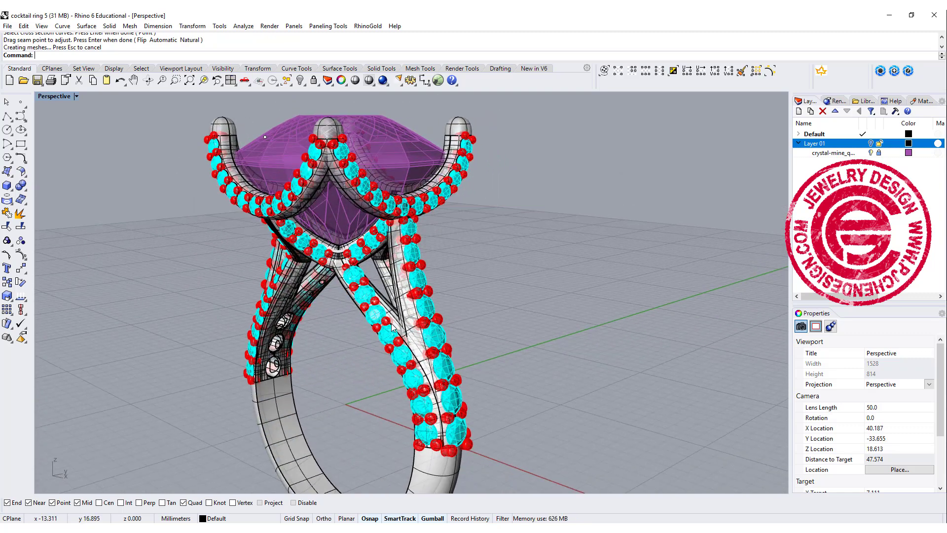
scroll(352, 282, "up", 7)
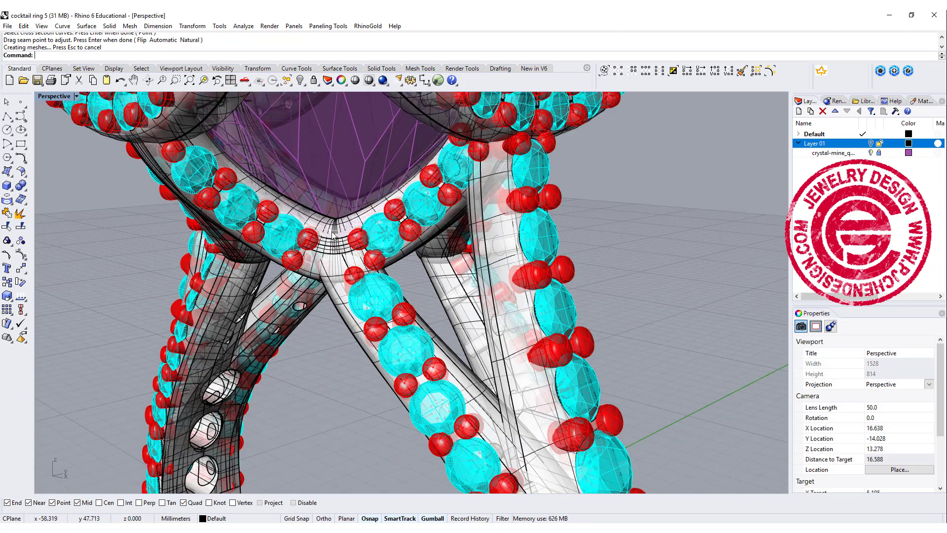
scroll(333, 237, "down", 6)
right_click_drag(333, 237, 446, 402)
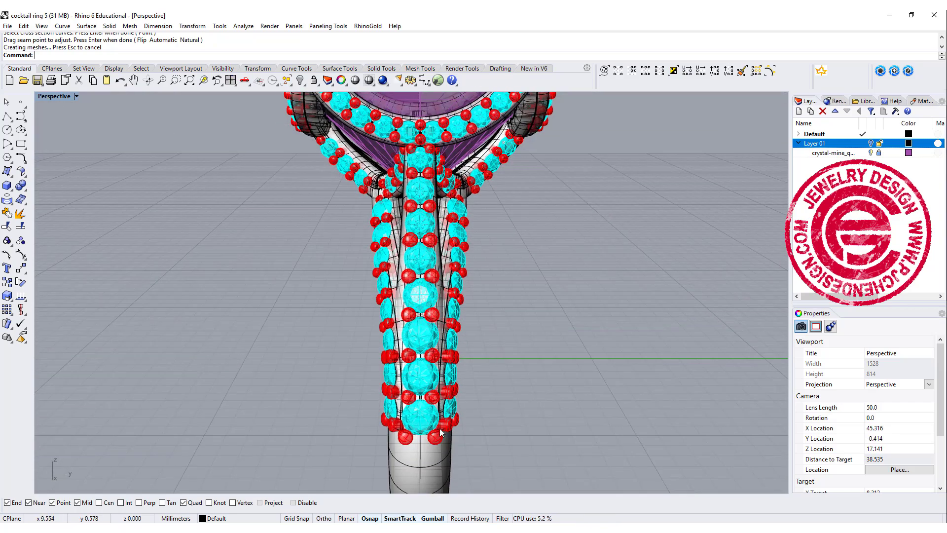
left_click_drag(388, 401, 440, 445)
right_click_drag(369, 440, 557, 405)
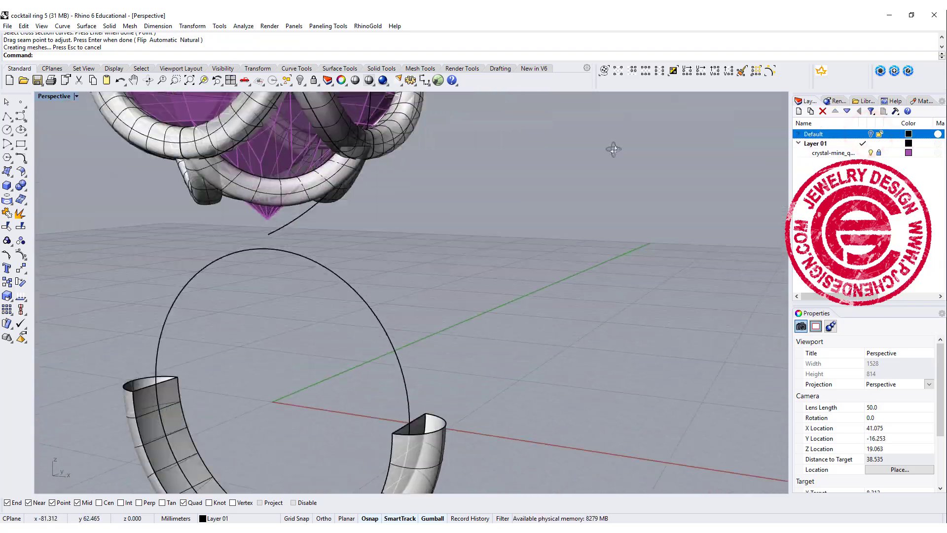
Step: Draw a vertical straight polyline from the base of the gem's side scallop to above the scallop tips, with Ortho on in the Front view
mouse_move(613, 148)
right_mouse_down()
mouse_move(630, 142)
mouse_move(596, 159)
mouse_move(619, 149)
right_mouse_up()
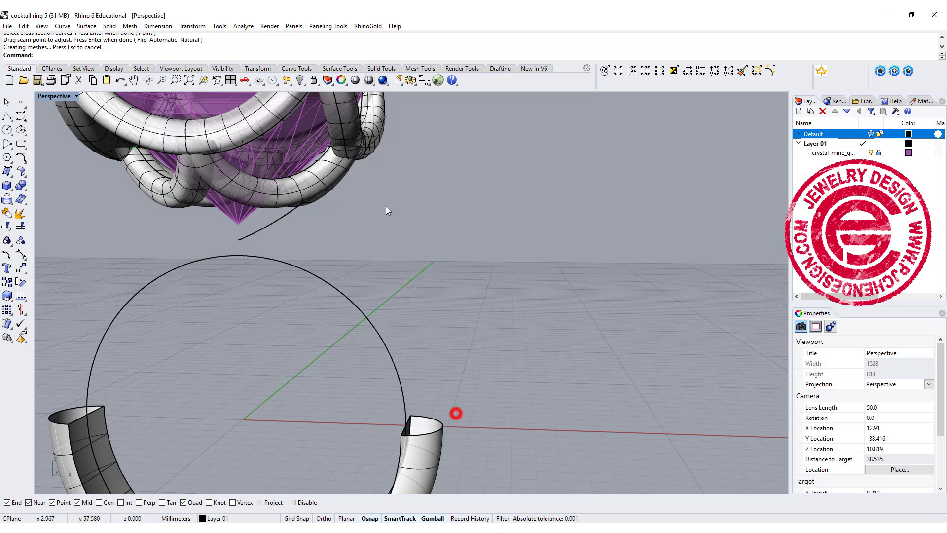
right_click_drag(384, 149, 352, 185)
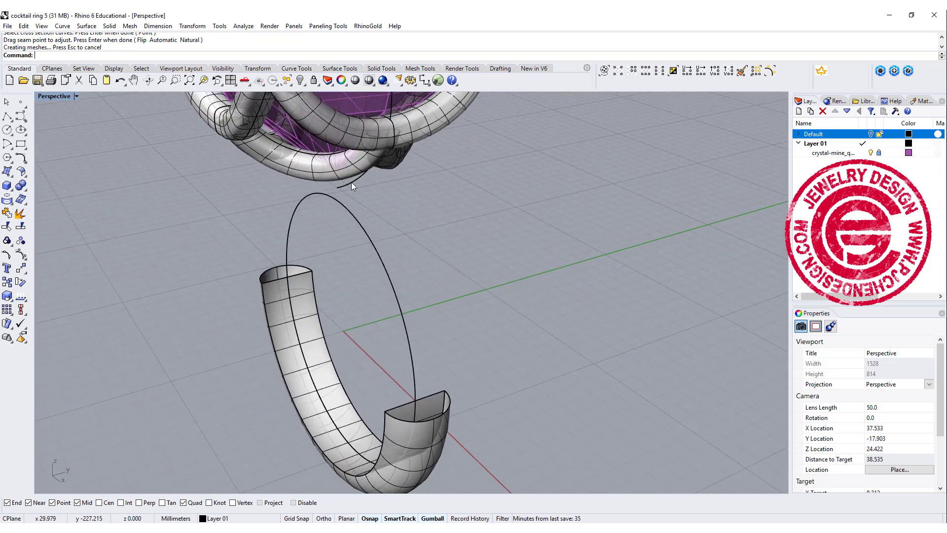
left_click(7, 117)
scroll(444, 154, "up", 5)
right_click_drag(476, 163, 368, 144)
left_click(419, 129)
scroll(418, 129, "down", 5)
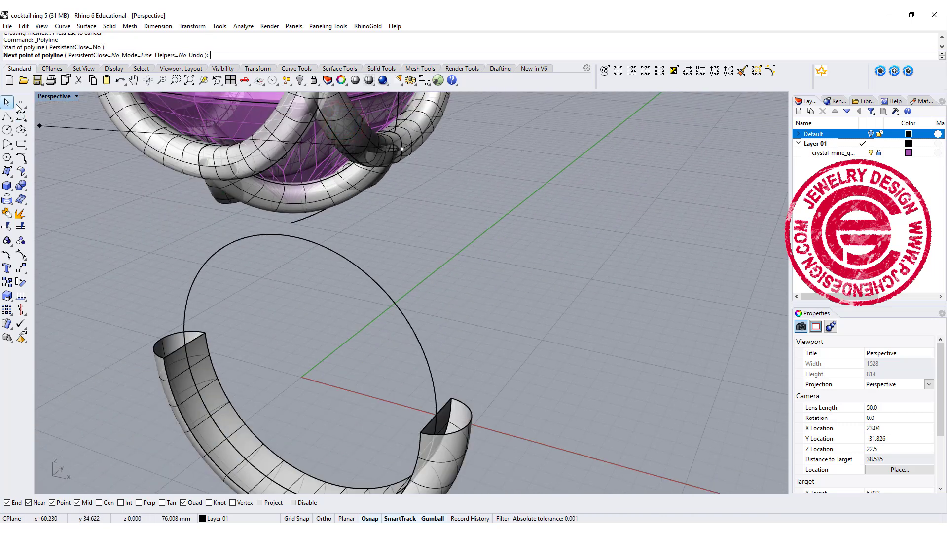
double_click(53, 97)
scroll(244, 355, "up", 4)
key("F8")
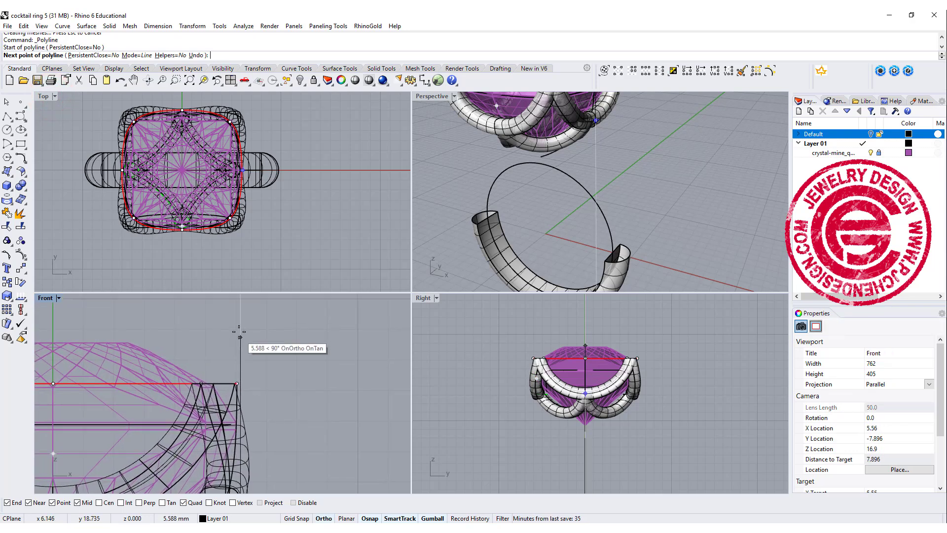
left_click(241, 320)
right_click(239, 341)
scroll(307, 378, "down", 3)
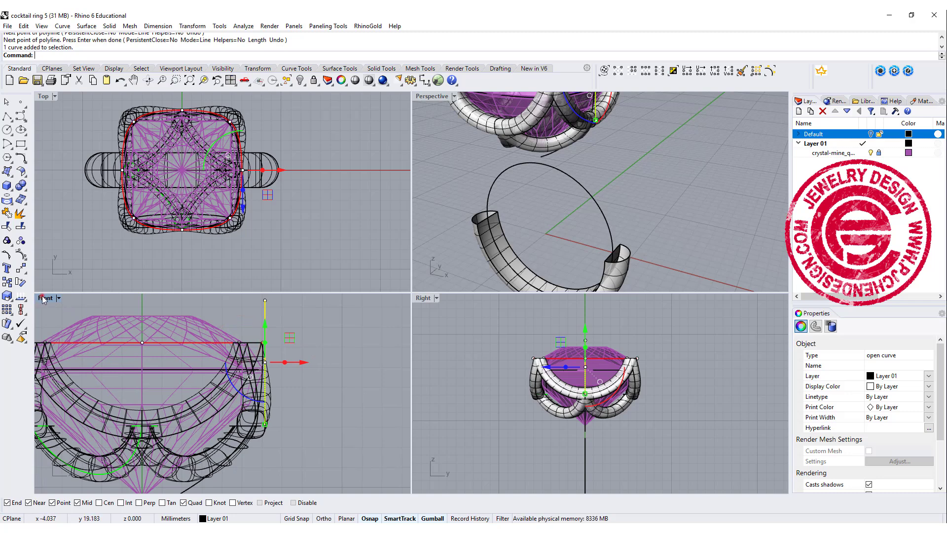
Step: Extract the U-direction isocurve running along the middle of the half-round shank's outer surface
double_click(44, 298)
scroll(540, 297, "down", 4)
key("ctrl+Tab")
right_click_drag(445, 270, 445, 429, "shift")
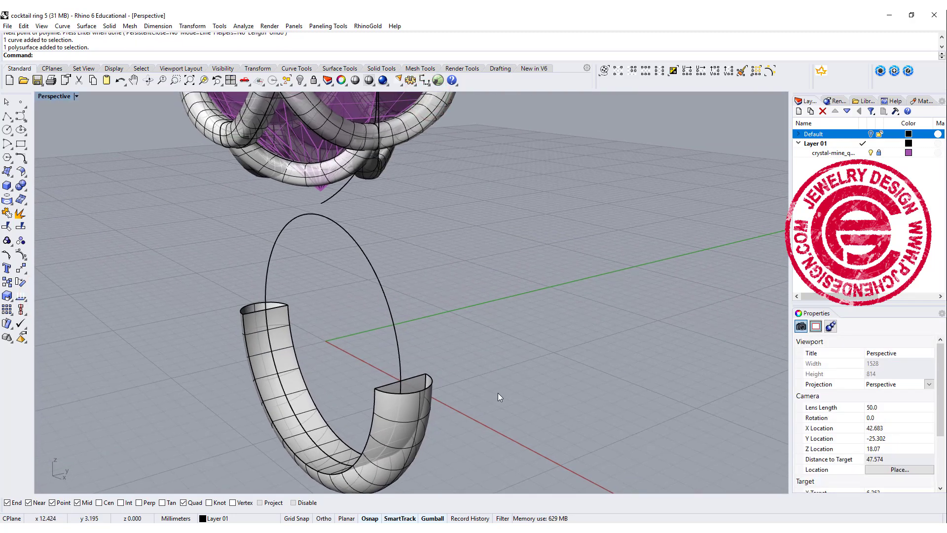
type("ExtractIsocurve")
key("Return")
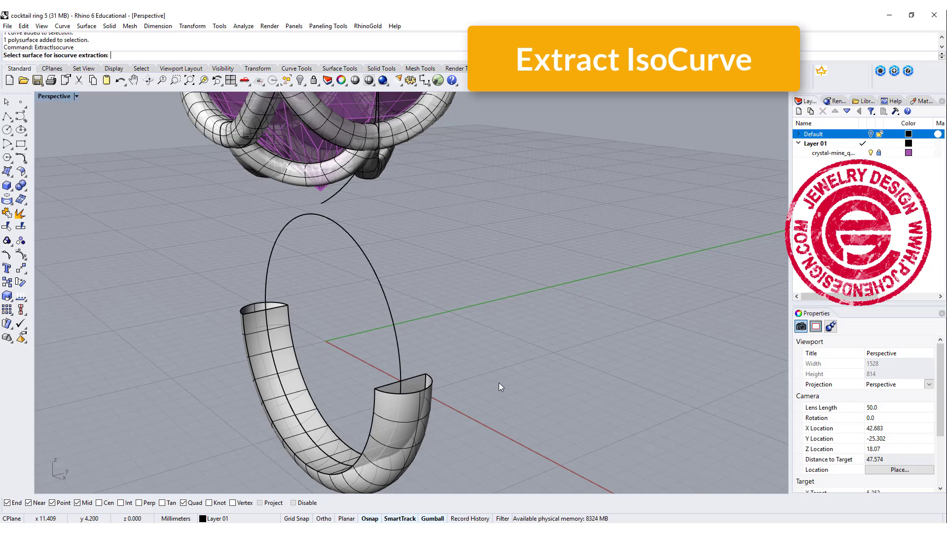
scroll(494, 375, "up", 3)
left_click(410, 386)
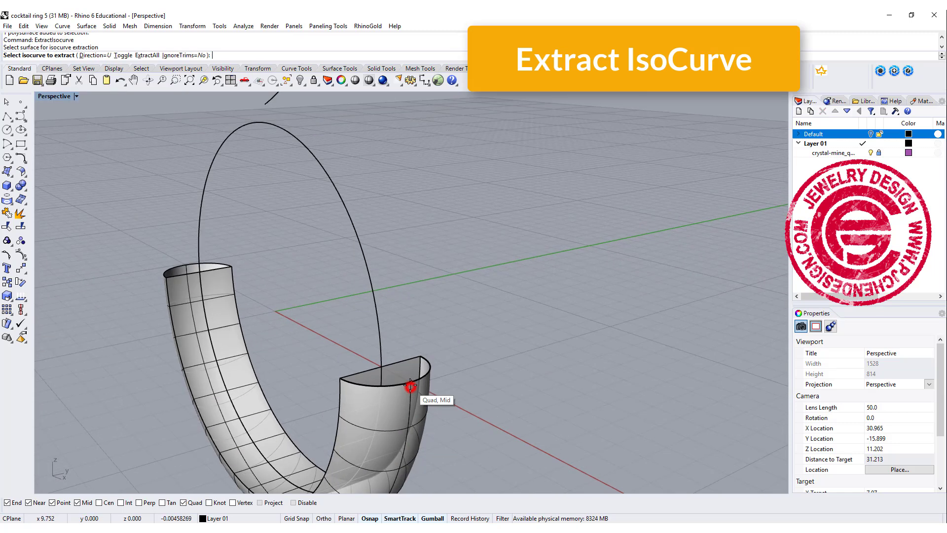
left_click(411, 387)
scroll(475, 327, "down", 4)
key("Return")
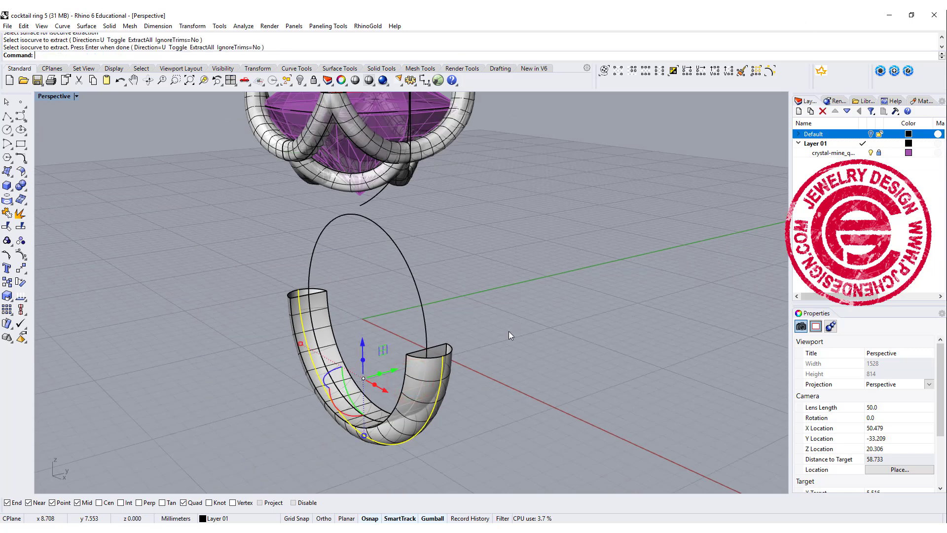
Step: Set the display color of the extracted shank isocurve and the vertical line to red
right_click_drag(513, 330, 445, 150)
left_click(449, 140, "shift")
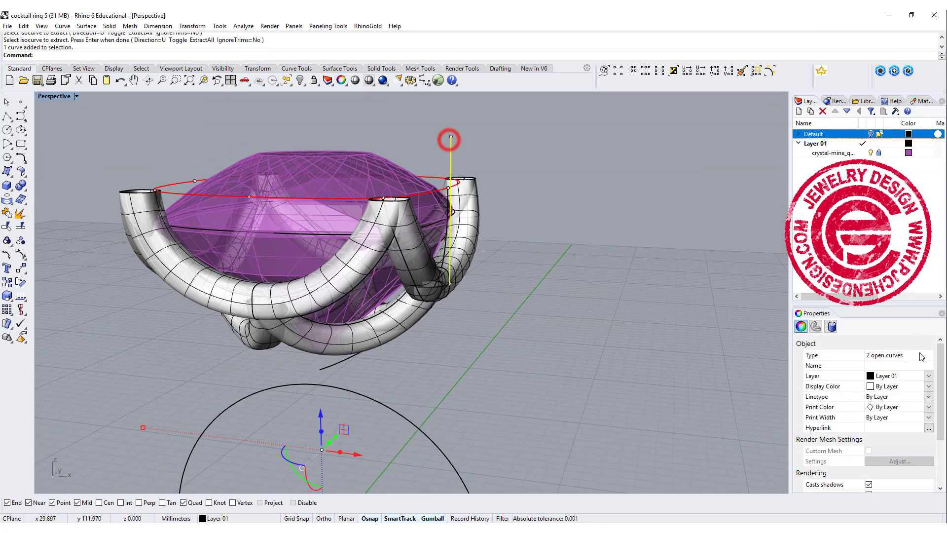
left_click(929, 386)
left_click(880, 429)
left_click(606, 309)
right_click_drag(607, 309, 515, 312)
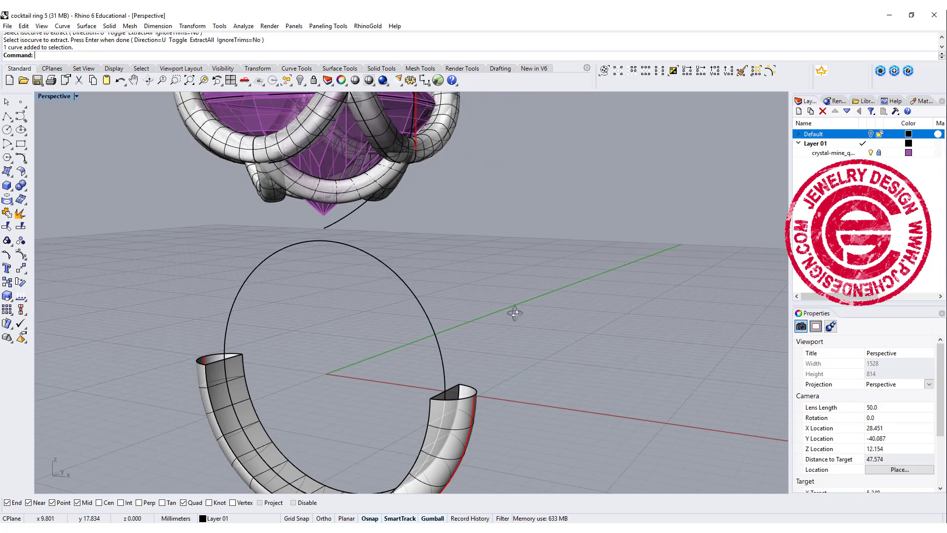
Step: Create a blend curve from the end of the red shank isocurve to the lower end of the red vertical line
left_click(474, 406)
left_click(515, 336)
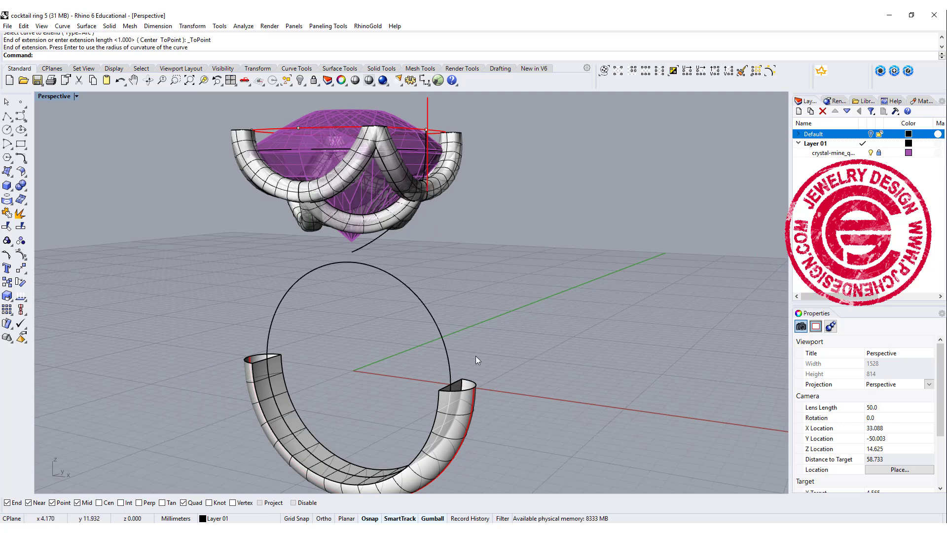
left_click(22, 158)
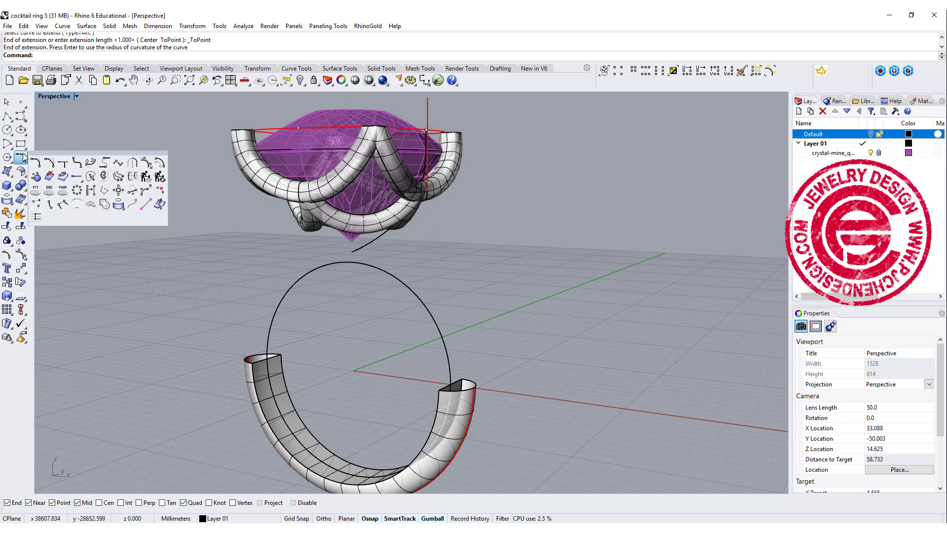
left_click(93, 164)
left_click(473, 391)
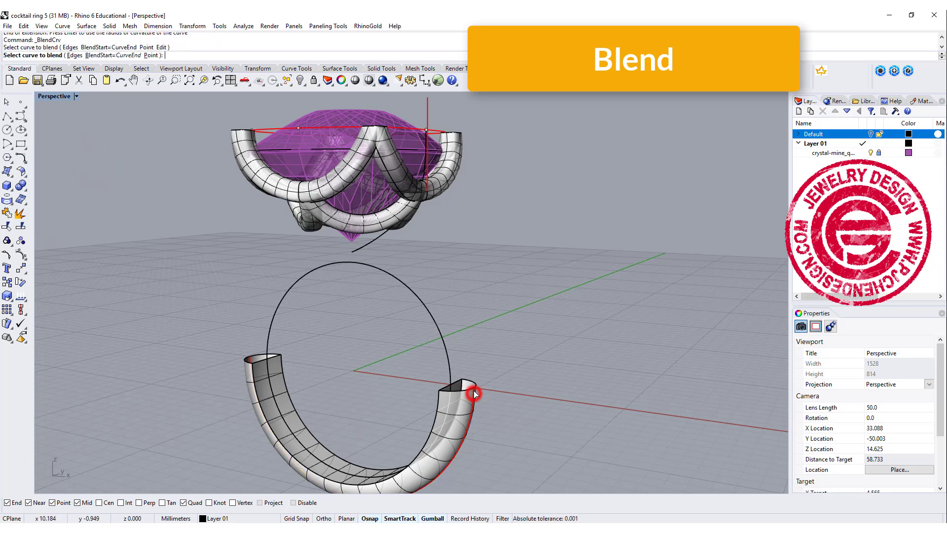
left_click(429, 189)
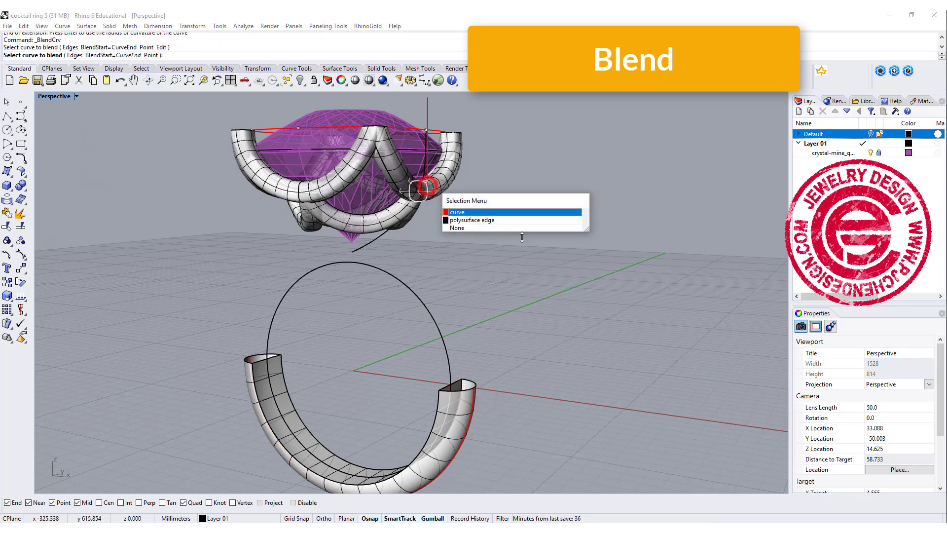
left_click(495, 214)
right_click_drag(521, 273, 545, 283)
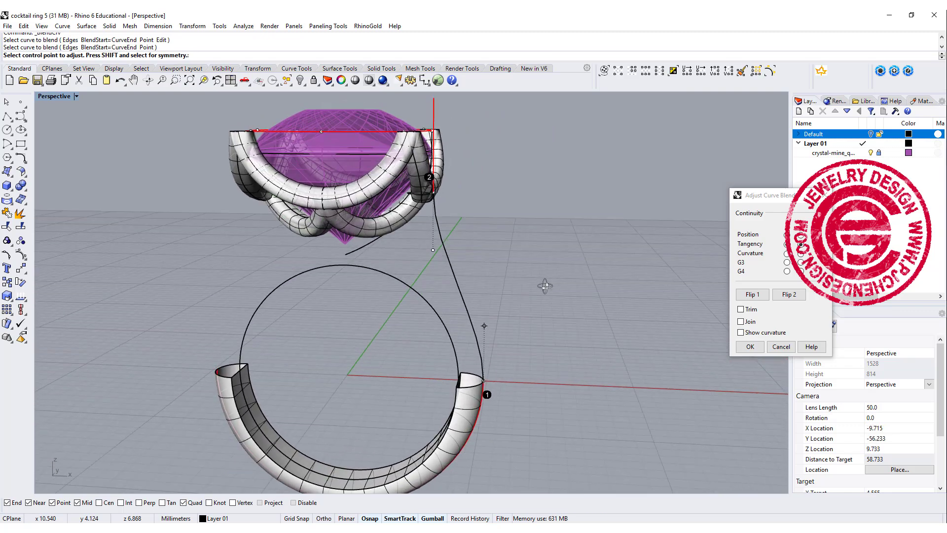
left_click(751, 346)
right_click_drag(751, 346, 449, 397)
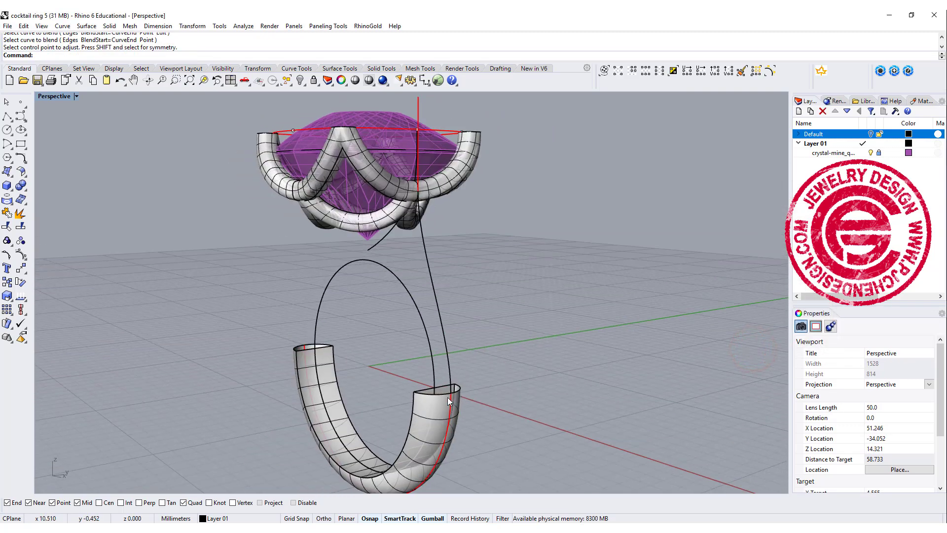
right_click_drag(420, 187, 541, 247)
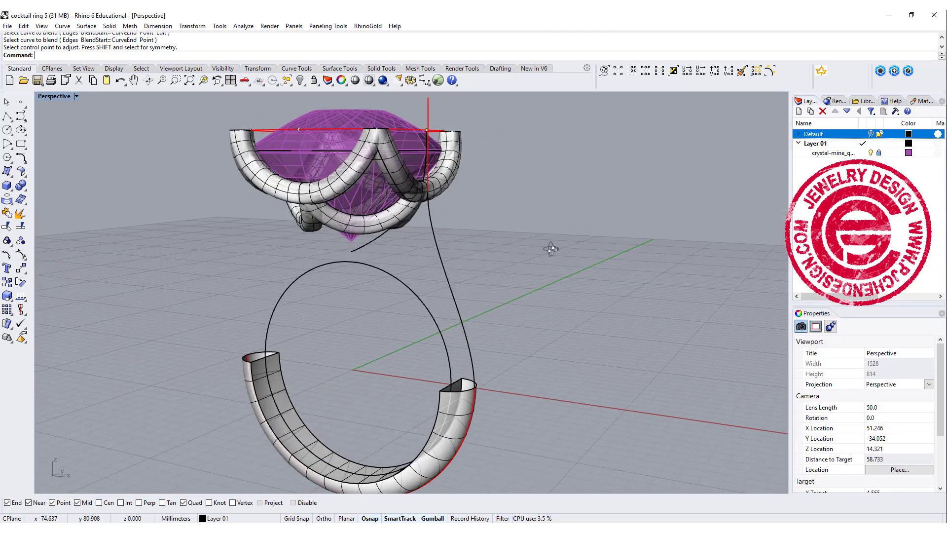
Step: Copy the rounded-square profile curve at the corner scallop tip out beside the ring in the Top view
left_click(355, 212)
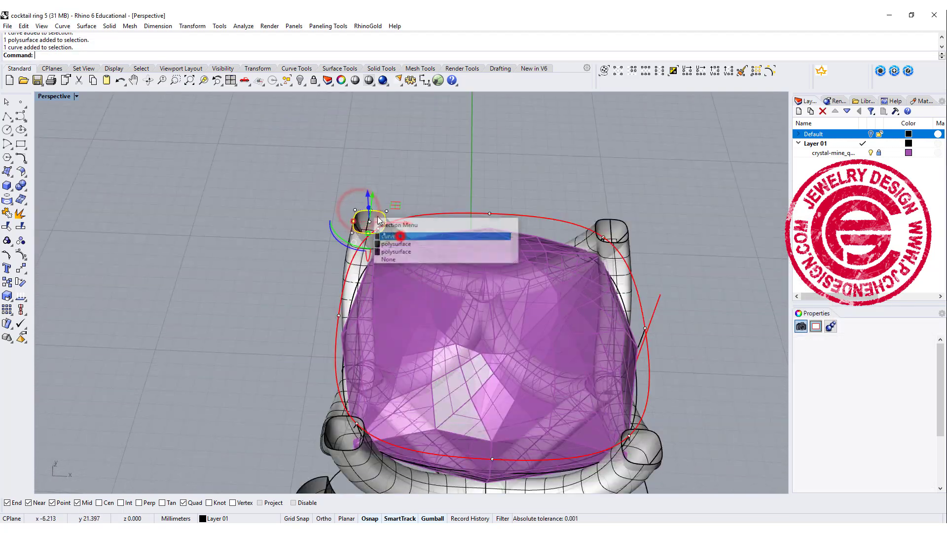
left_click(400, 235)
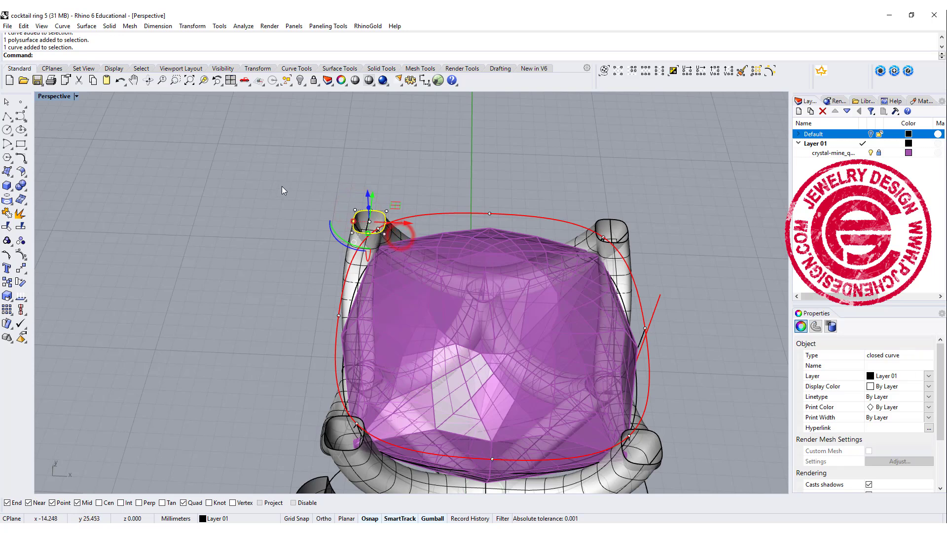
double_click(57, 97)
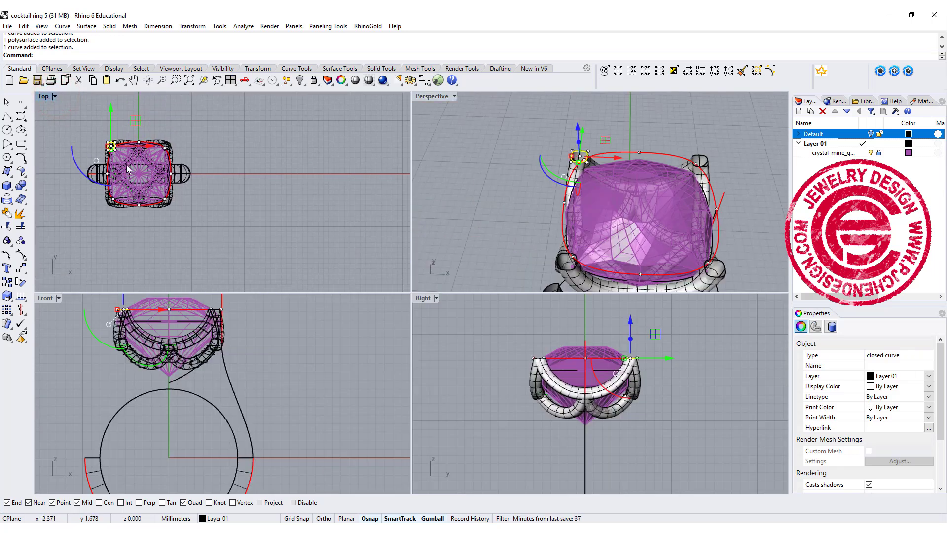
right_click_drag(127, 177, 144, 193)
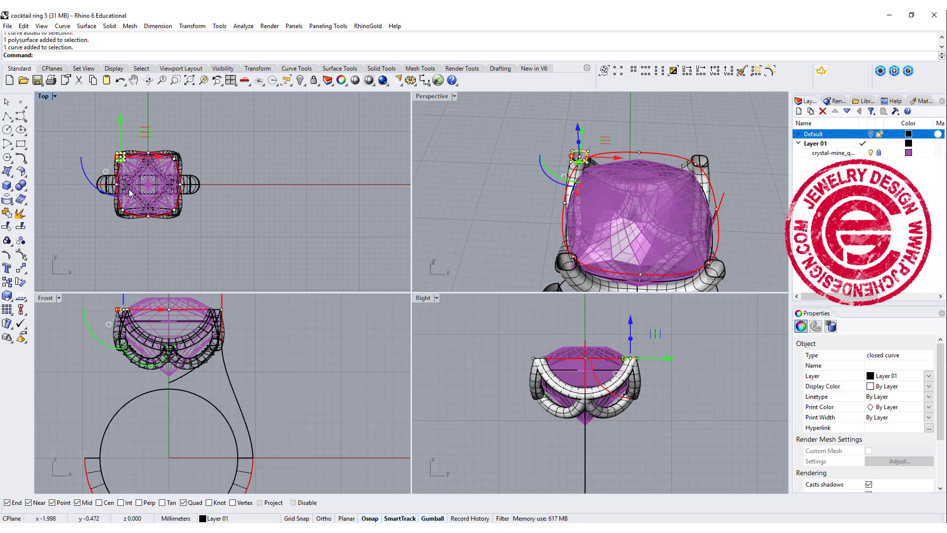
scroll(133, 170, "up", 4)
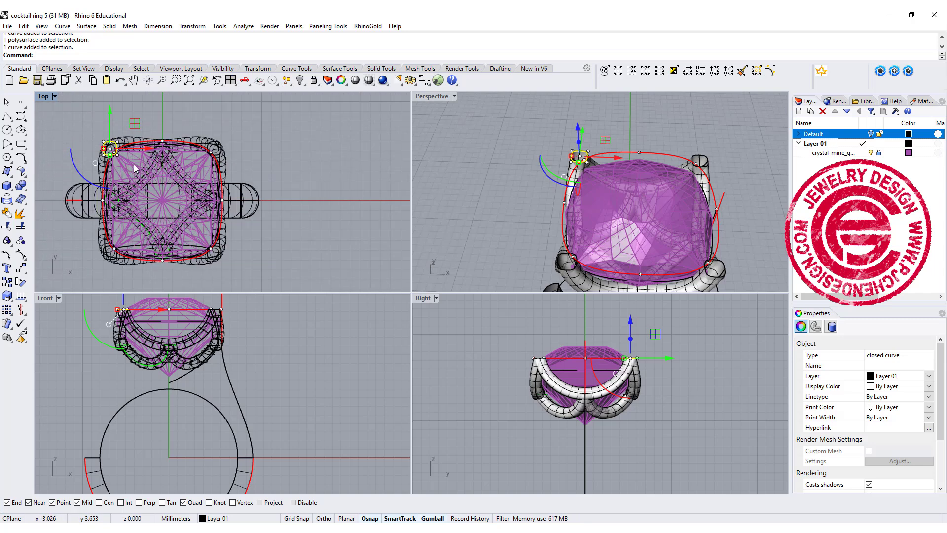
left_click_drag(135, 119, 322, 174)
scroll(286, 213, "up", 3)
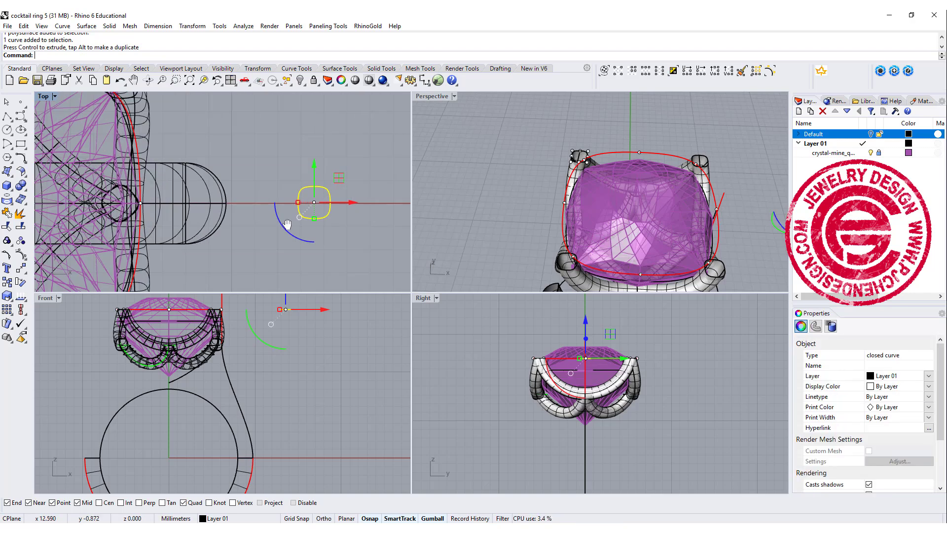
Step: Align the copied profile by HorizCenter to 0, placing it on the X axis, and move it along X onto the side scallop
left_click(21, 310)
left_click(36, 328)
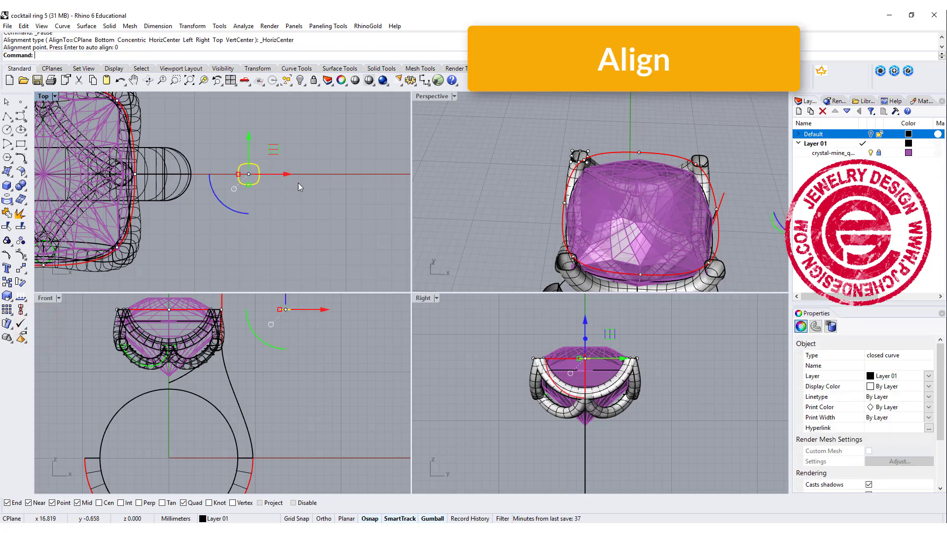
left_click_drag(287, 174, 165, 174)
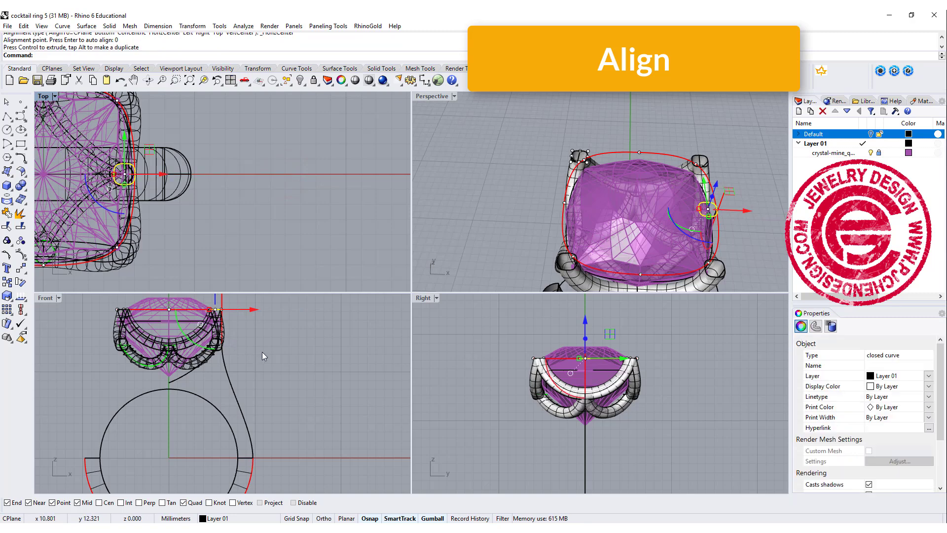
Step: Lower the copied profile curve vertically from the scallop tip height to the base of the side scallop
right_click_drag(593, 220, 589, 148)
left_click_drag(556, 144, 561, 176)
left_click(621, 236)
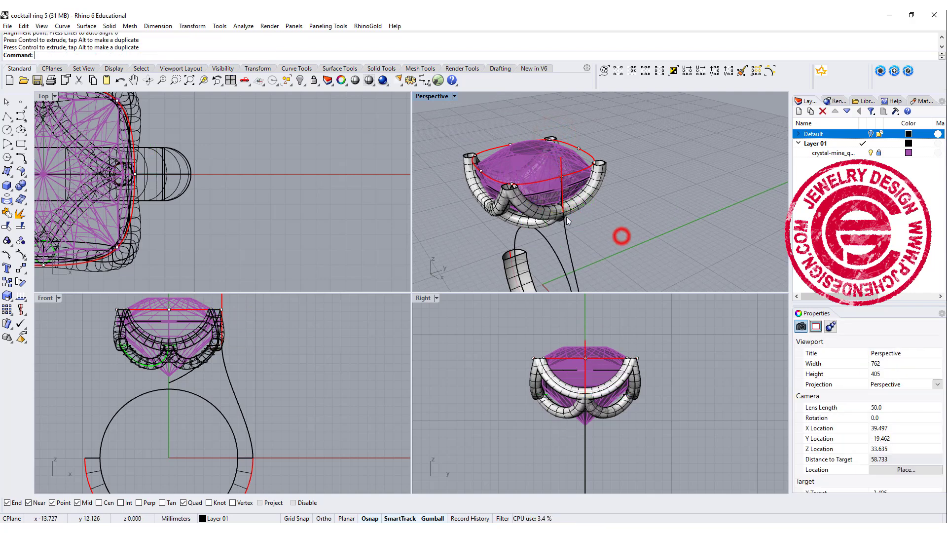
scroll(566, 218, "up", 5)
left_click(564, 211)
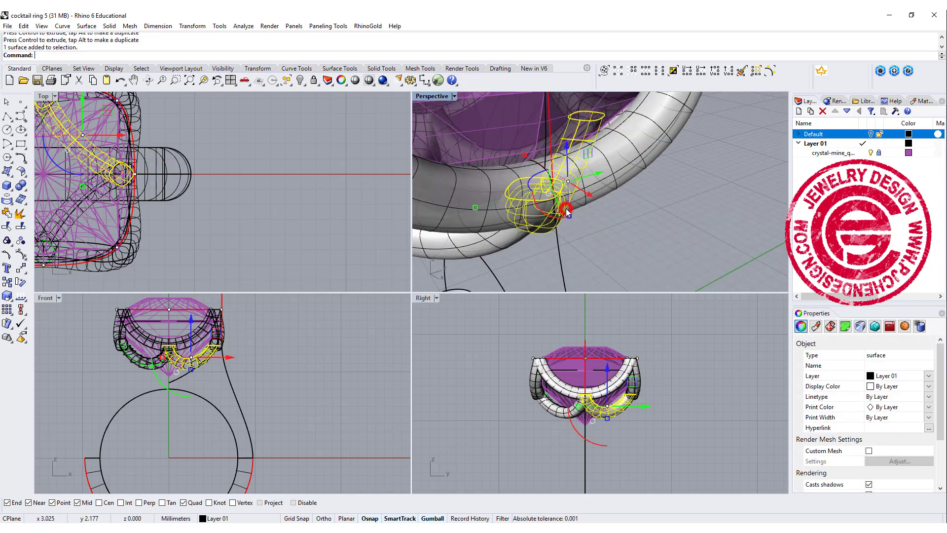
left_click(596, 224)
Step: Select the lowered profile curve inside the side scallop and fine-tune its position near the upper end of the blend curve
scroll(566, 213, "up", 6)
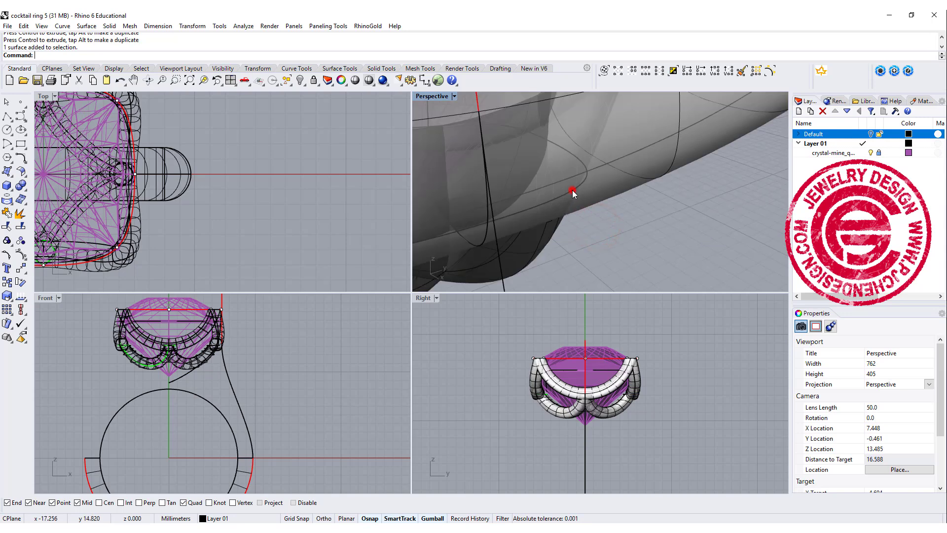
left_click(573, 191)
left_click(623, 217)
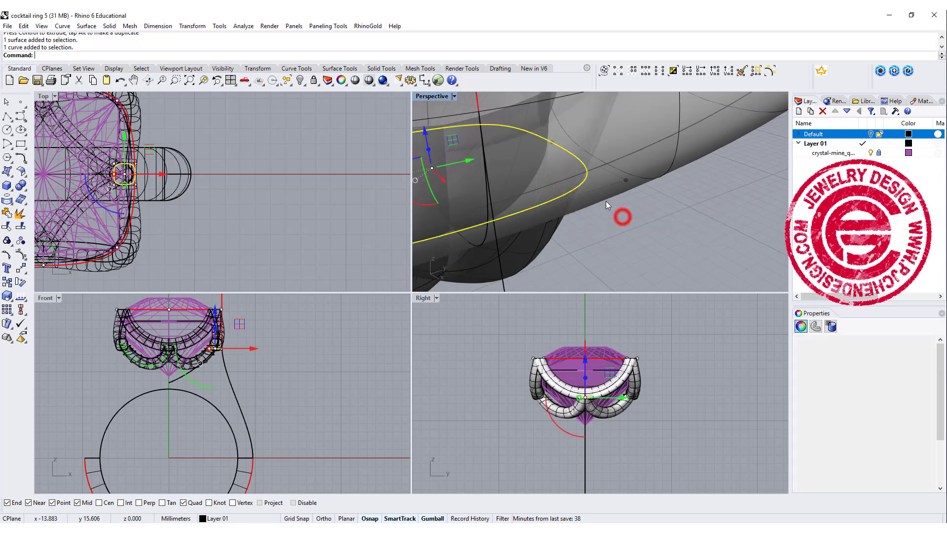
scroll(608, 200, "down", 10)
scroll(573, 168, "up", 3)
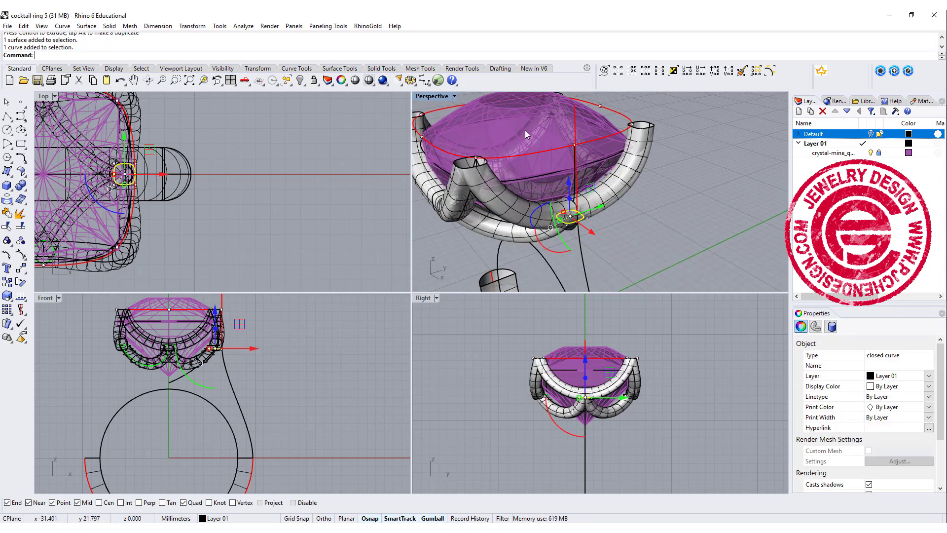
double_click(433, 96)
scroll(529, 328, "up", 5)
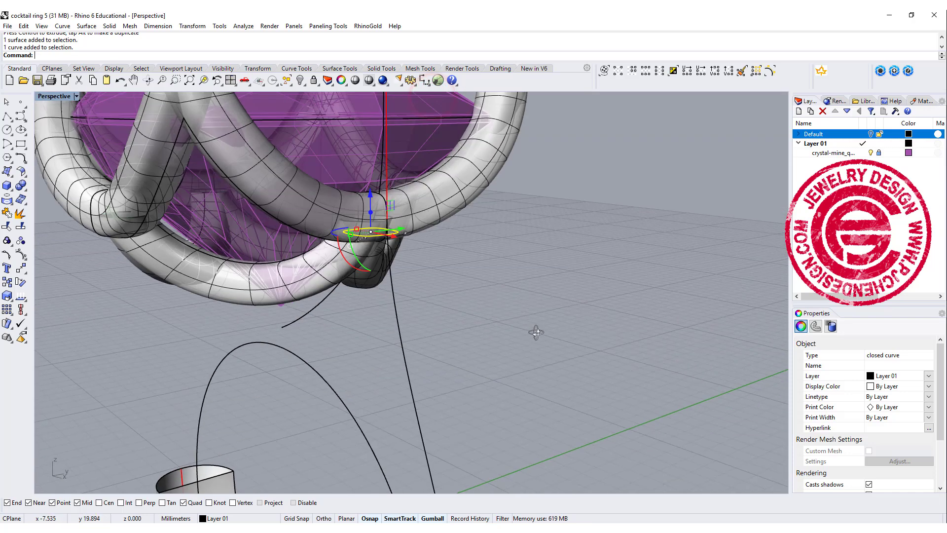
right_click_drag(556, 331, 573, 263)
left_click(585, 203)
scroll(647, 291, "down", 3)
scroll(646, 292, "down", 3)
mouse_move(611, 296)
right_mouse_down()
mouse_move(580, 304)
mouse_move(555, 284)
right_mouse_up()
left_click(557, 284)
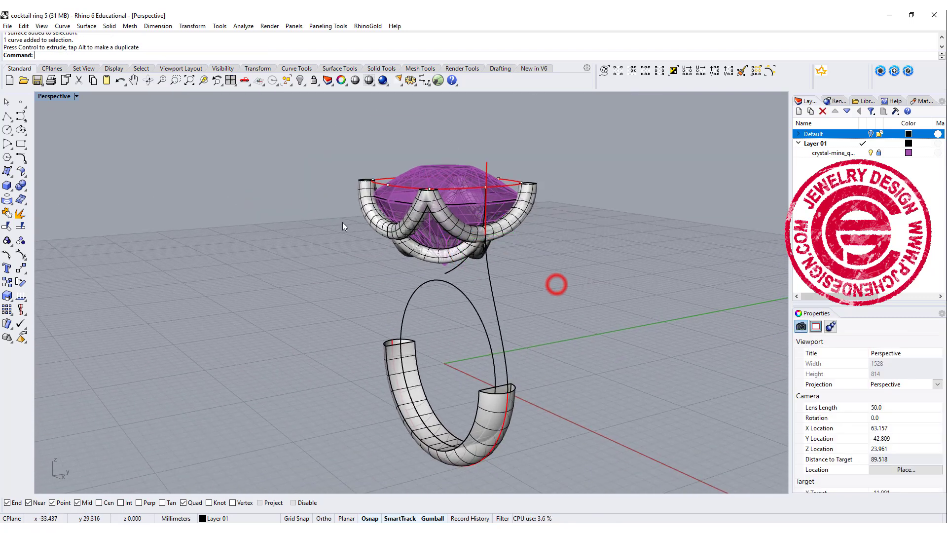
Step: Set up Sweep 1 Rail with the blend curve as rail and the half-round shank-end curve and rounded-square scallop profile as cross sections
left_click(85, 25)
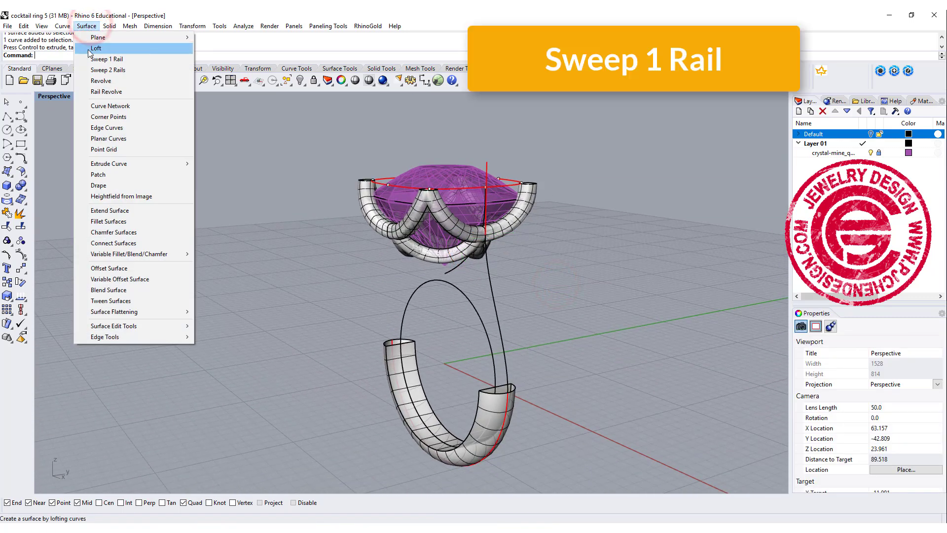
left_click(106, 59)
left_click(498, 320)
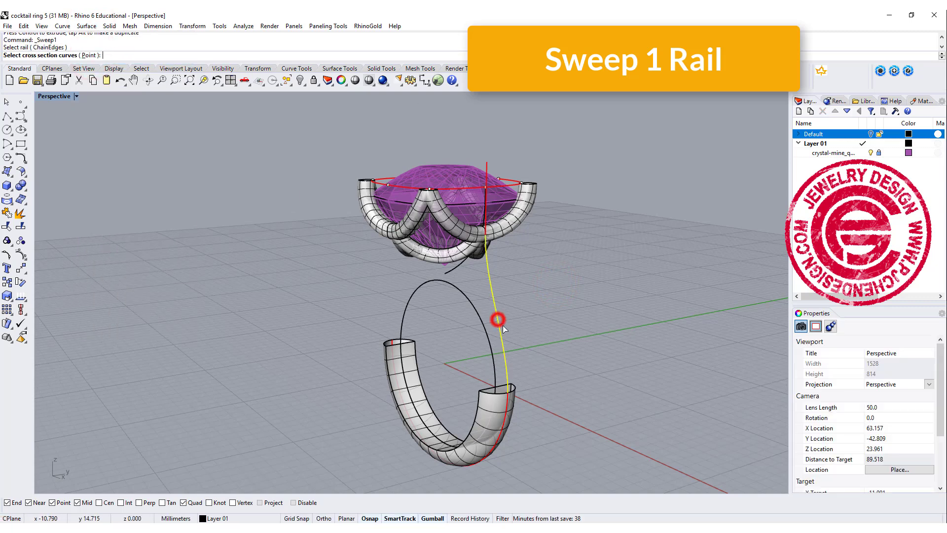
left_click(516, 385)
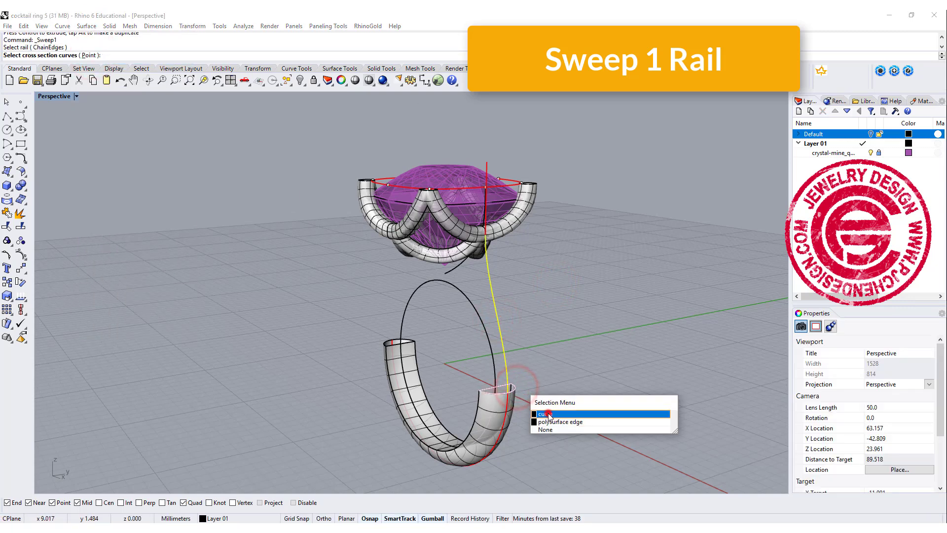
left_click(548, 415)
scroll(496, 239, "up", 6)
left_click(482, 220)
scroll(481, 220, "down", 6)
key("Return")
Step: Move the sweep seam points to the middle of the shank section's flat inner side and the matching inner side of the scallop profile
right_click_drag(614, 377, 544, 398)
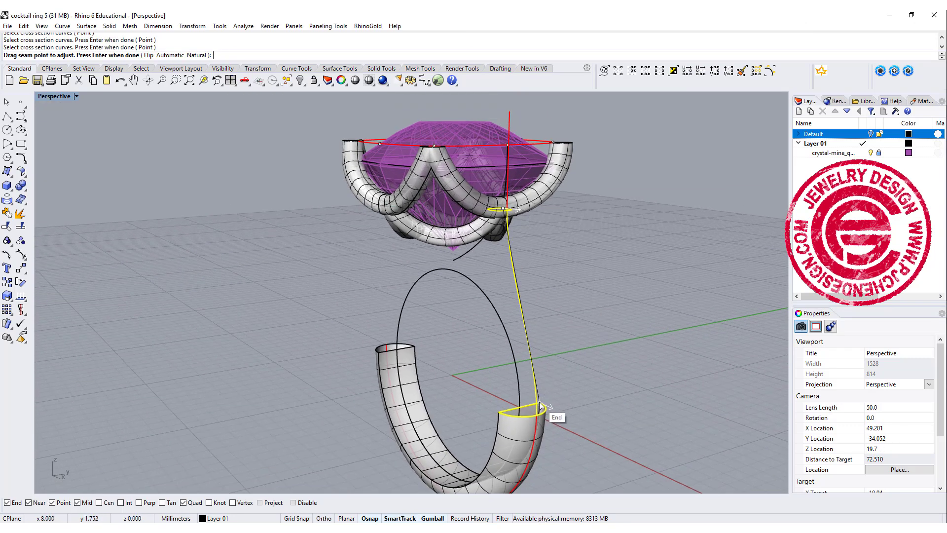
right_click_drag(548, 238, 506, 234)
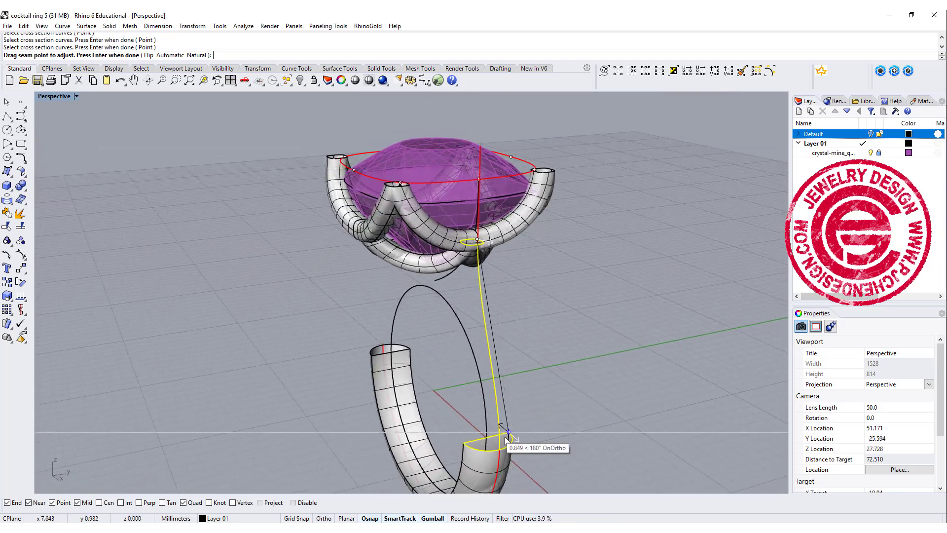
right_click_drag(567, 377, 584, 419)
scroll(583, 419, "up", 5)
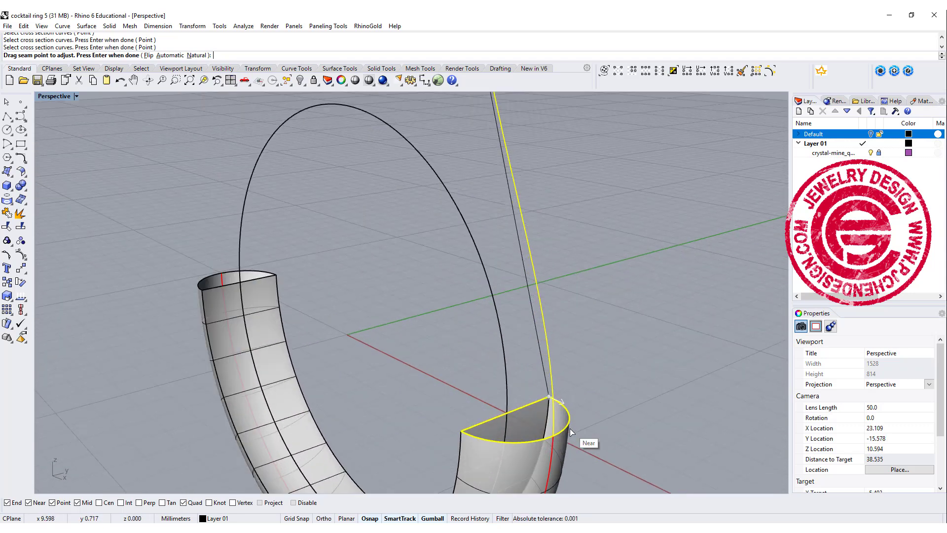
left_click(549, 397)
left_click(506, 412)
scroll(551, 253, "down", 8)
scroll(481, 269, "up", 10)
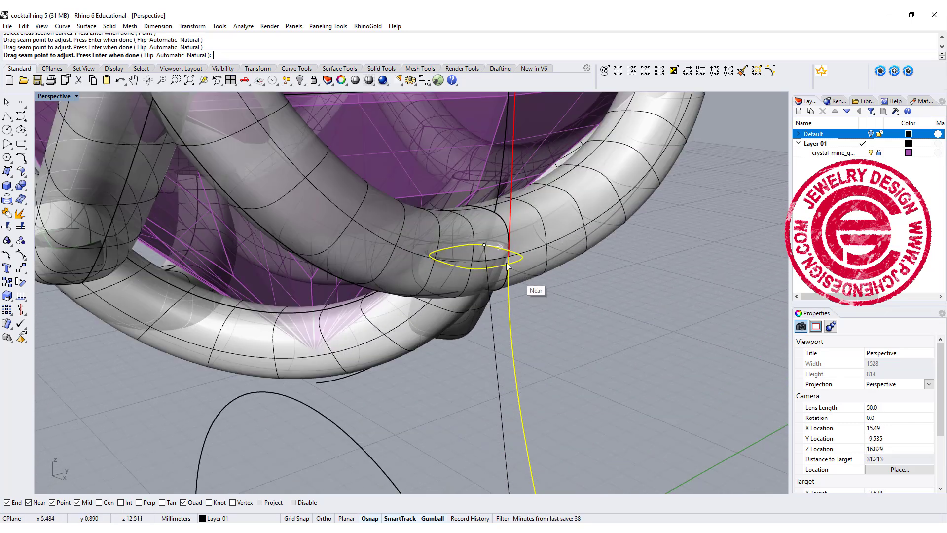
left_click_drag(484, 247, 453, 248)
scroll(587, 283, "down", 8)
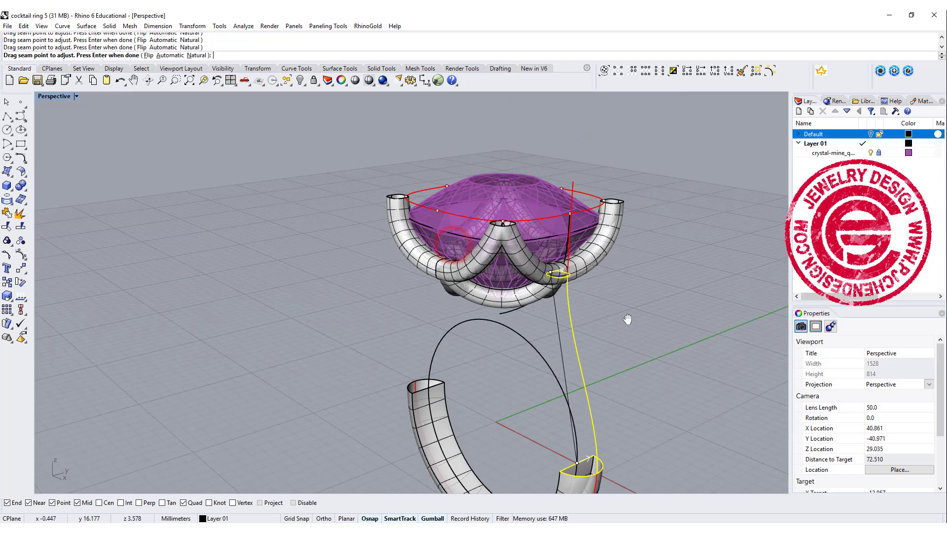
scroll(627, 324, "up", 3)
Step: Complete the one-rail sweep joining the shank end to the side scallop and inspect the tapered surface from several angles
key("Return")
right_click_drag(601, 312, 483, 321)
left_click(757, 377)
right_click_drag(497, 359, 513, 315)
right_click_drag(457, 214, 483, 276)
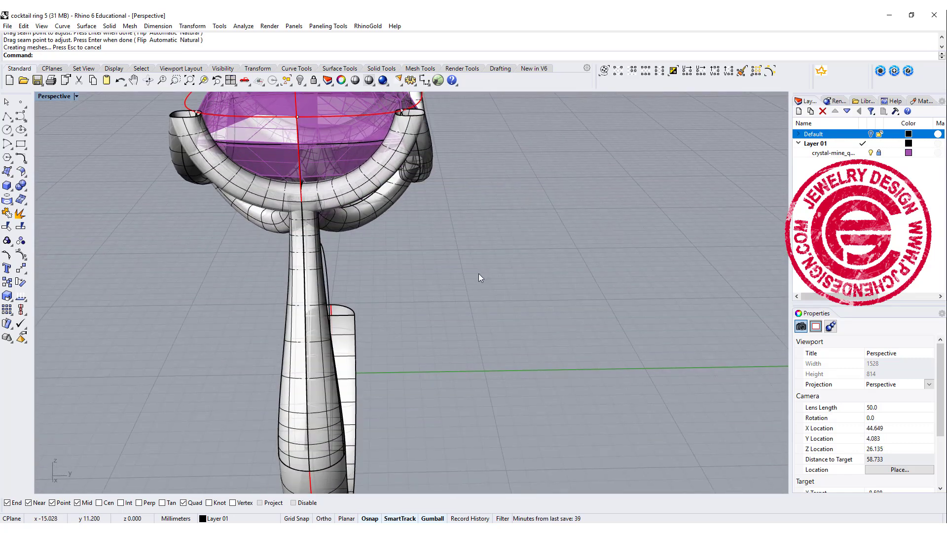
right_click_drag(482, 294, 531, 288)
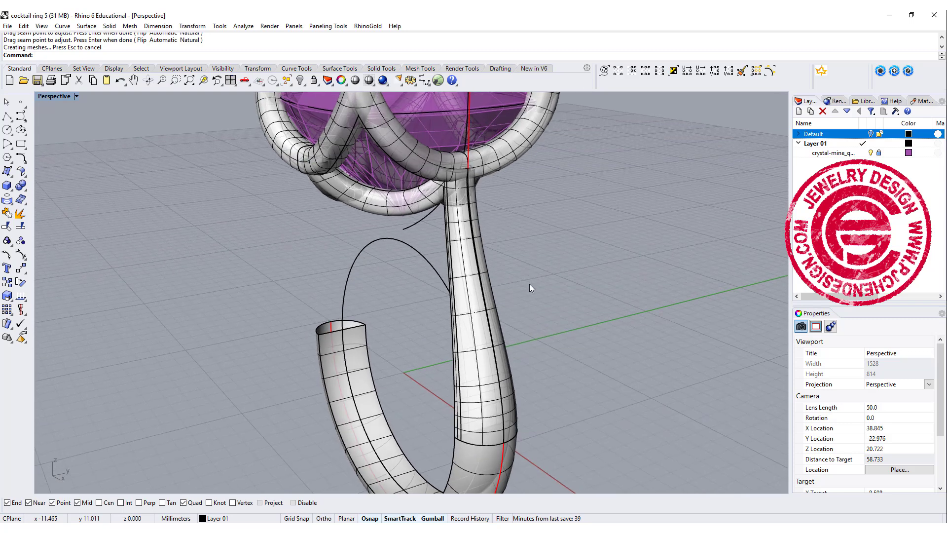
Step: Draw a vertical polyline with Ortho on in the Right view, from the bottom of a lower scallop to above the gemstone
double_click(53, 97)
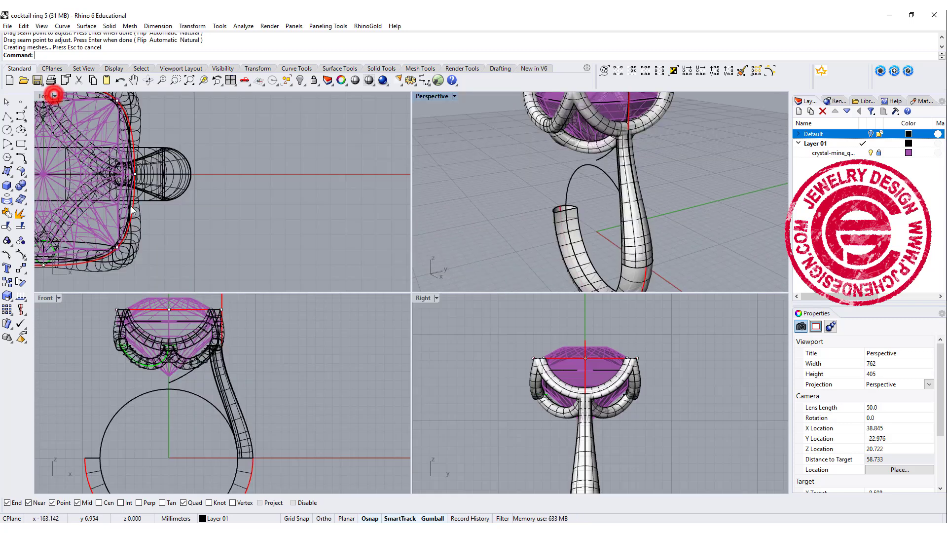
right_click_drag(422, 410, 446, 315)
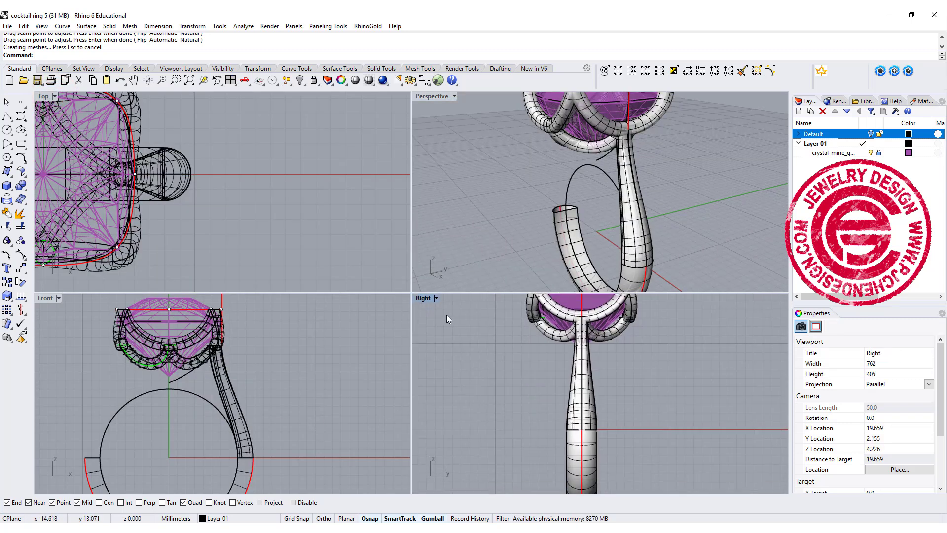
double_click(423, 298)
left_click(7, 116)
scroll(381, 233, "up", 3)
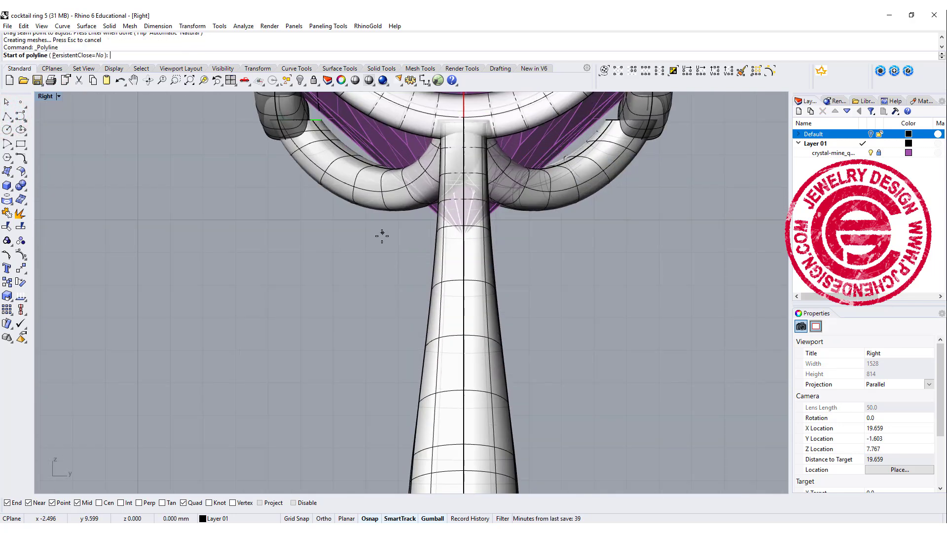
scroll(382, 232, "down", 2)
left_click(371, 245)
scroll(371, 245, "down", 3)
scroll(391, 312, "up", 2)
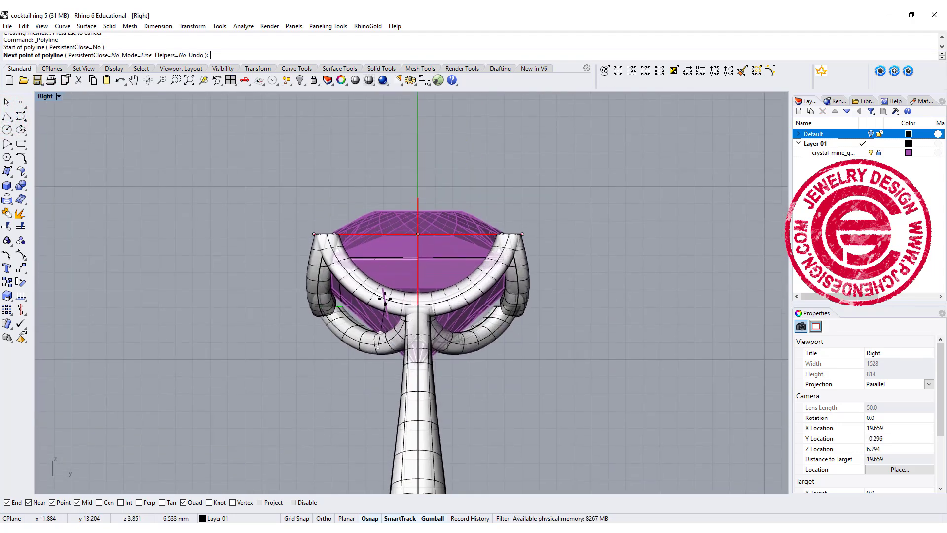
key("F8")
left_click(404, 141)
key("Return")
Step: Set the display color of the new vertical line to green
left_click(381, 170)
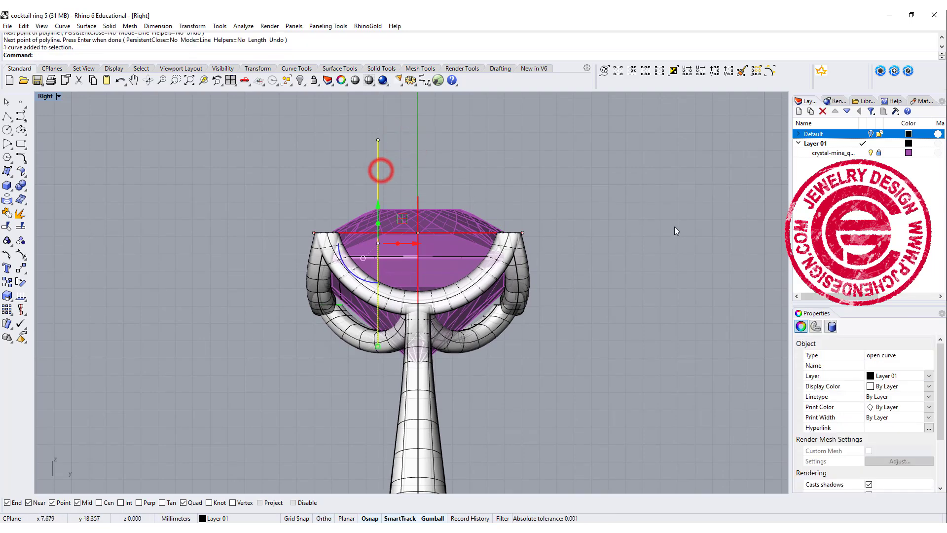
left_click(929, 389)
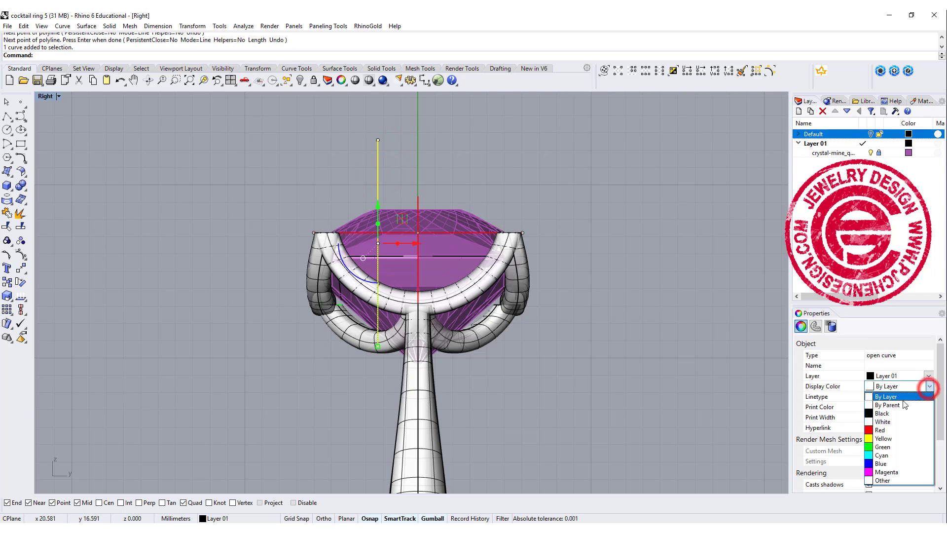
left_click(885, 450)
left_click(605, 212)
Step: Move the green vertical line horizontally in the Front view to the lower scallop on the swept arm's side
scroll(504, 213, "down", 5)
right_click_drag(462, 224, 532, 185)
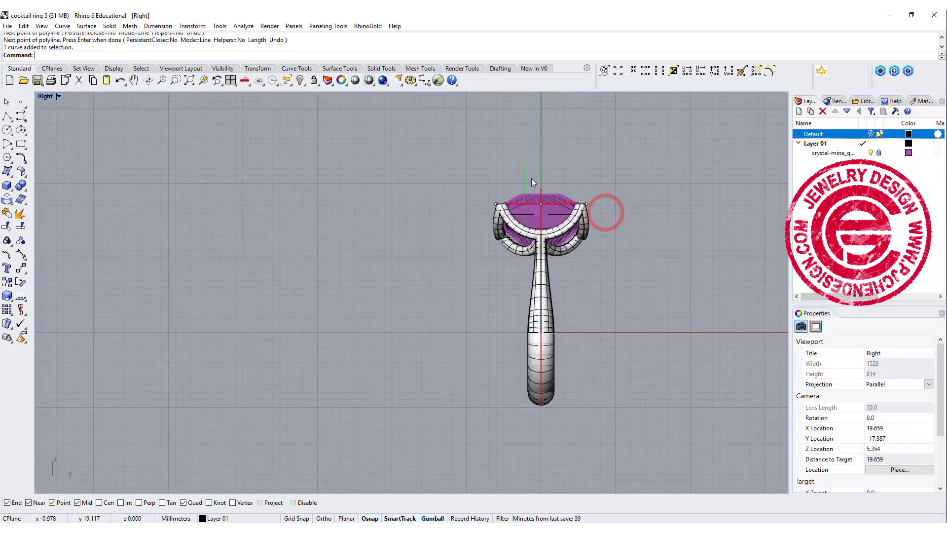
scroll(523, 176, "up", 2)
left_click(521, 172)
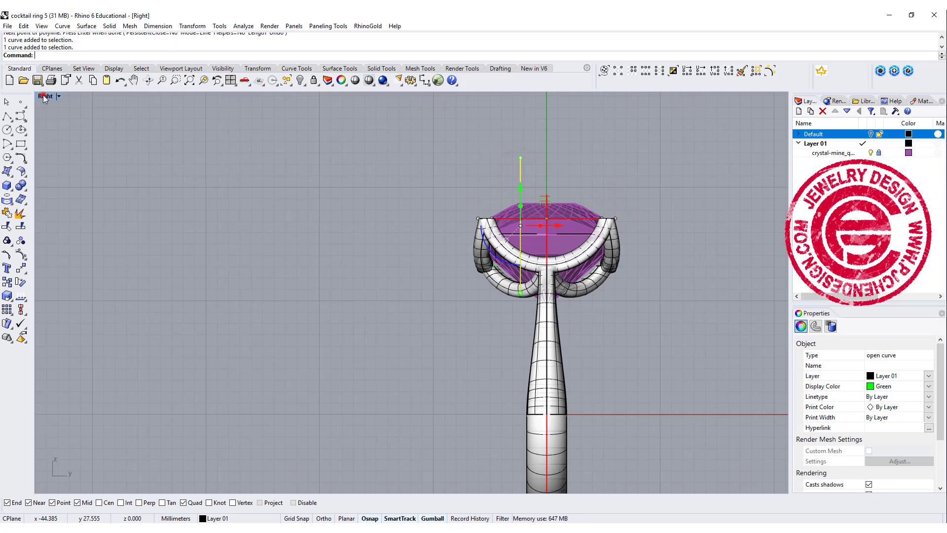
double_click(44, 96)
scroll(154, 376, "up", 3)
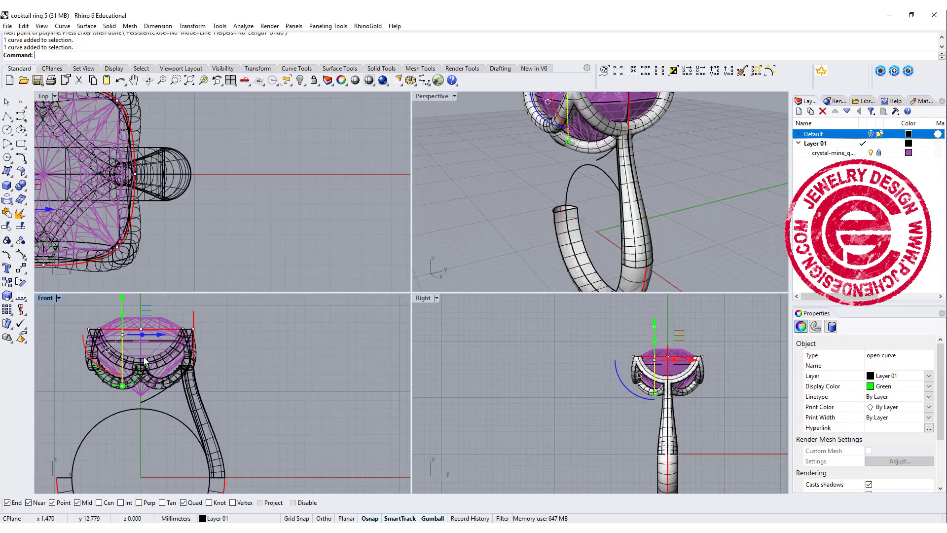
double_click(46, 298)
left_click_drag(247, 173, 330, 194)
left_click(457, 236)
left_click(514, 235)
double_click(45, 96)
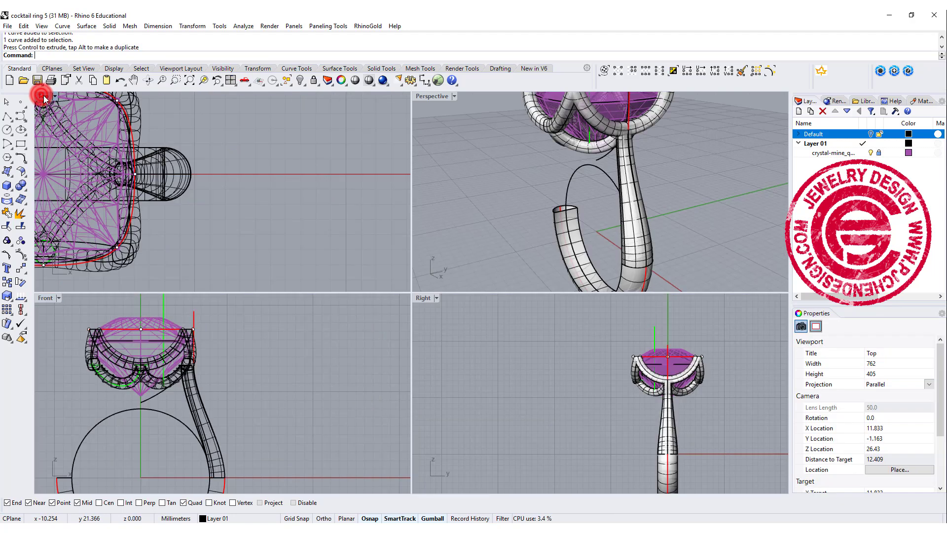
Step: Hide the swept arm that runs from the shank end to the side scallop
scroll(665, 387, "up", 5)
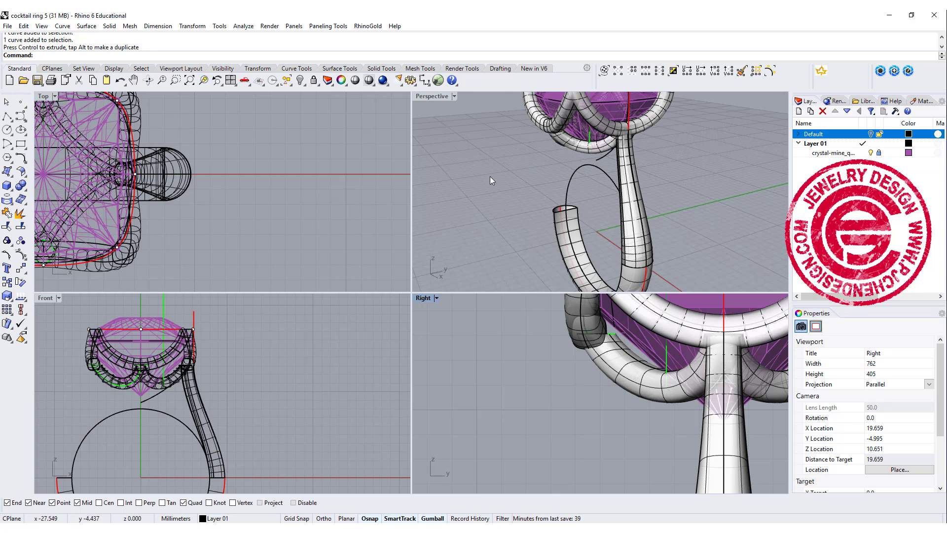
left_click(645, 212)
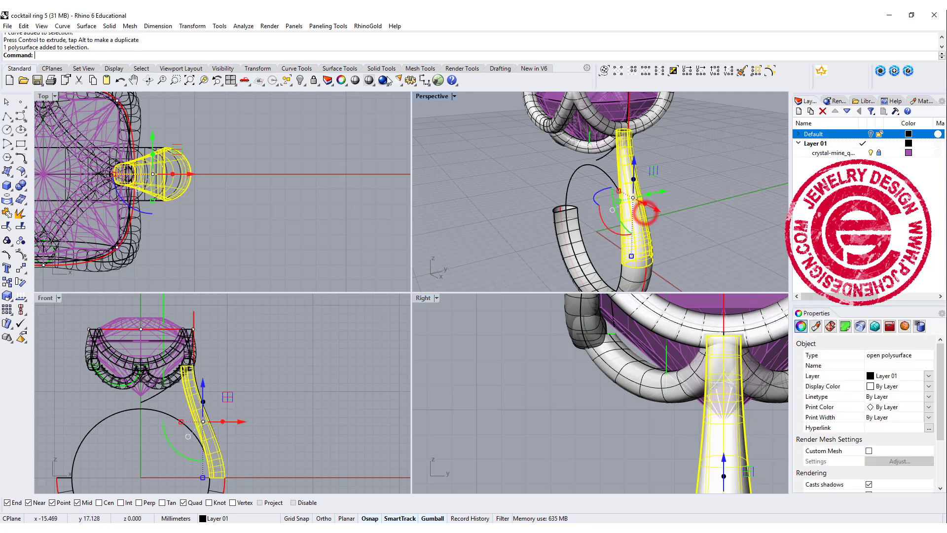
left_click(299, 81)
Step: Create an adjustable curve blend from the lower end of the green vertical line to the near end of the red shank curve
double_click(432, 97)
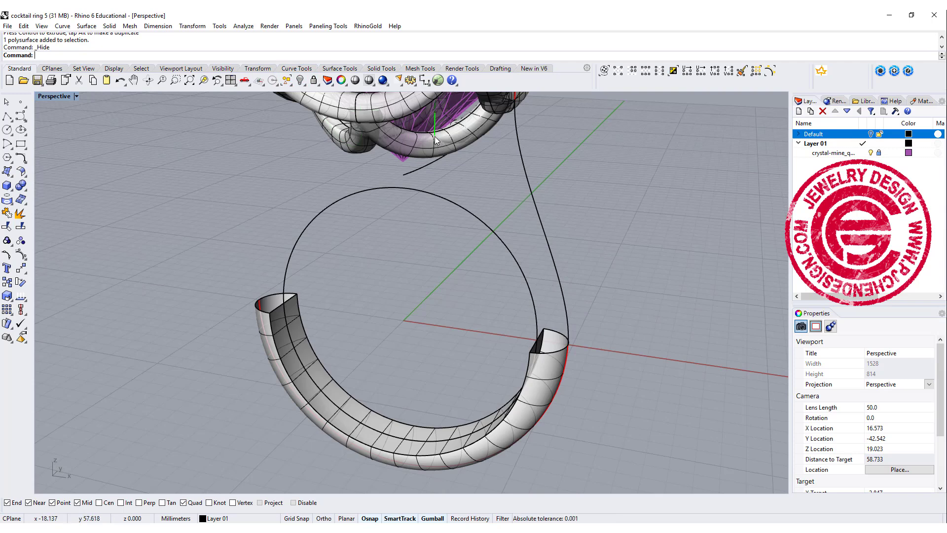
right_click_drag(560, 344, 555, 352)
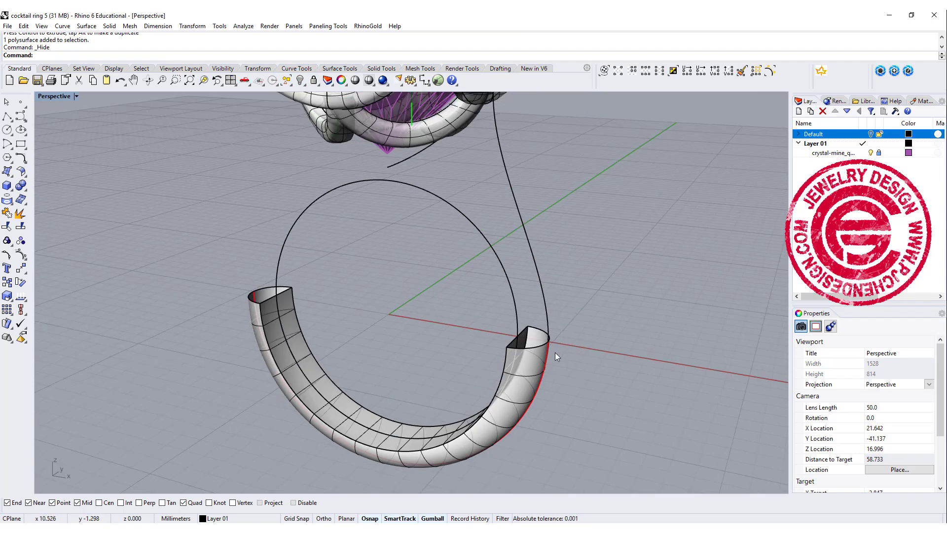
right_click_drag(419, 147, 429, 146)
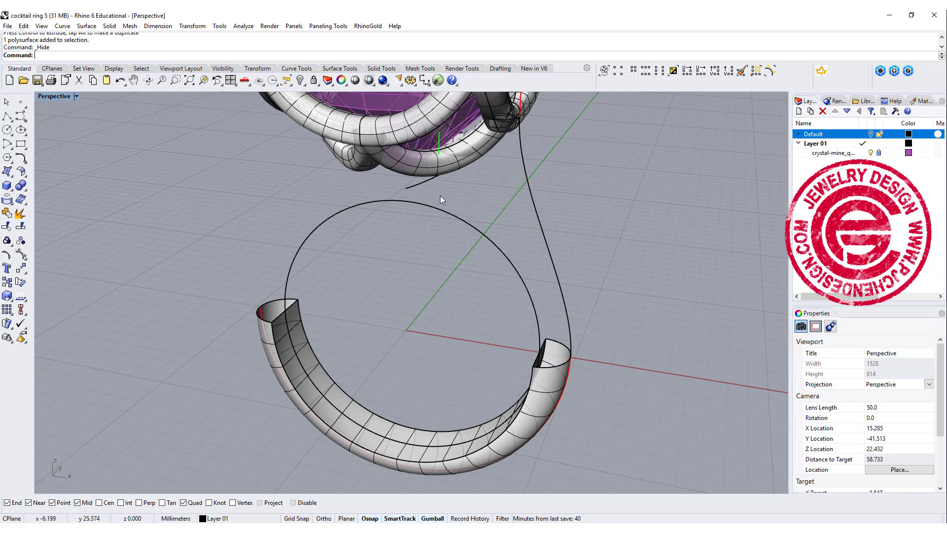
right_click_drag(237, 170, 196, 153)
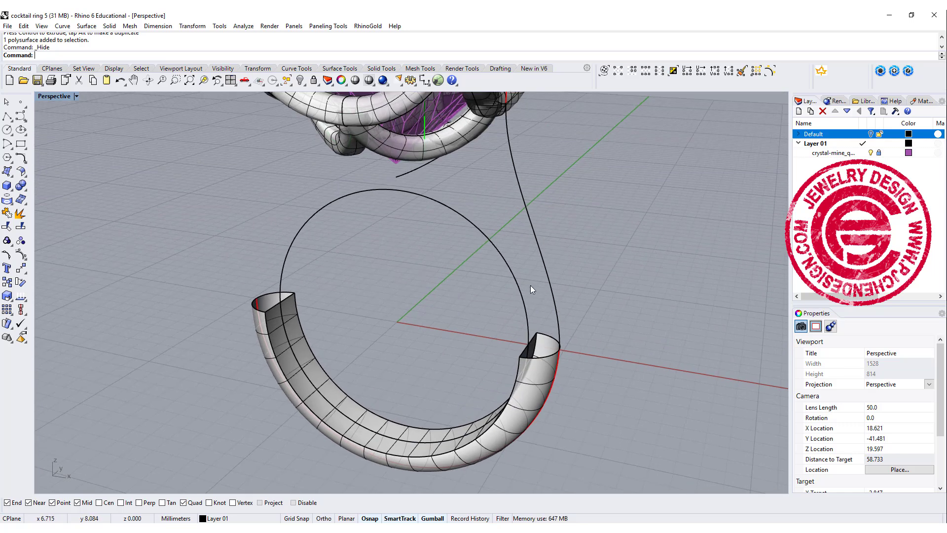
left_click(21, 158)
left_click(90, 163)
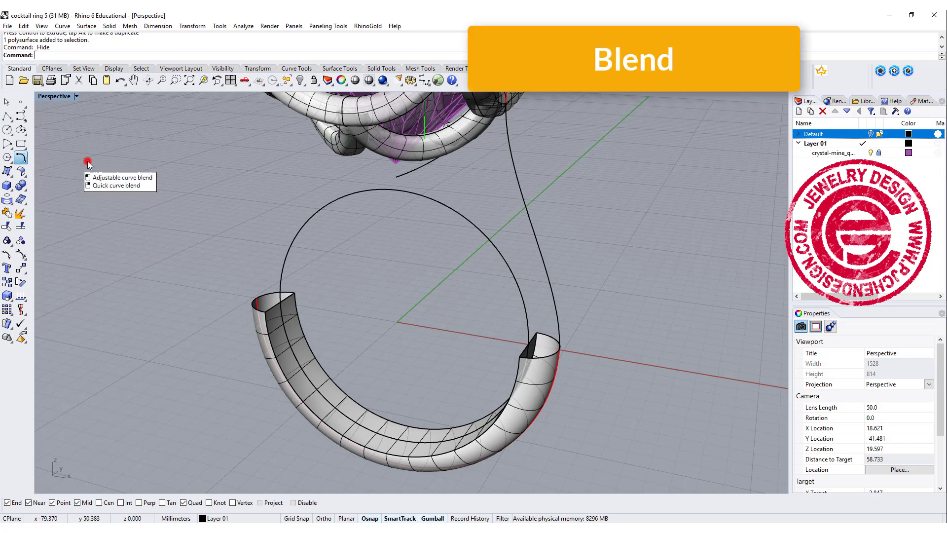
scroll(427, 147, "up", 5)
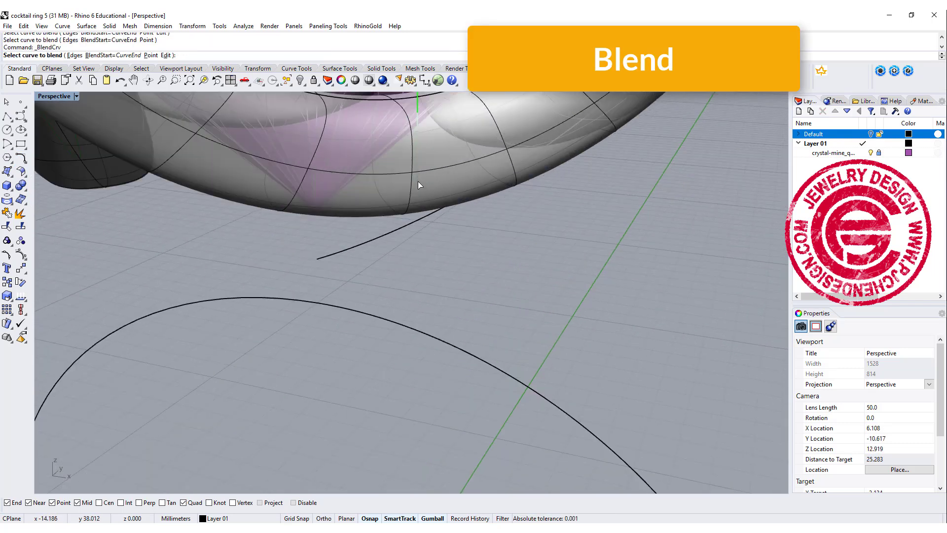
left_click(418, 181)
scroll(564, 239, "down", 3)
right_click_drag(563, 239, 578, 195, "shift")
scroll(578, 194, "down", 2)
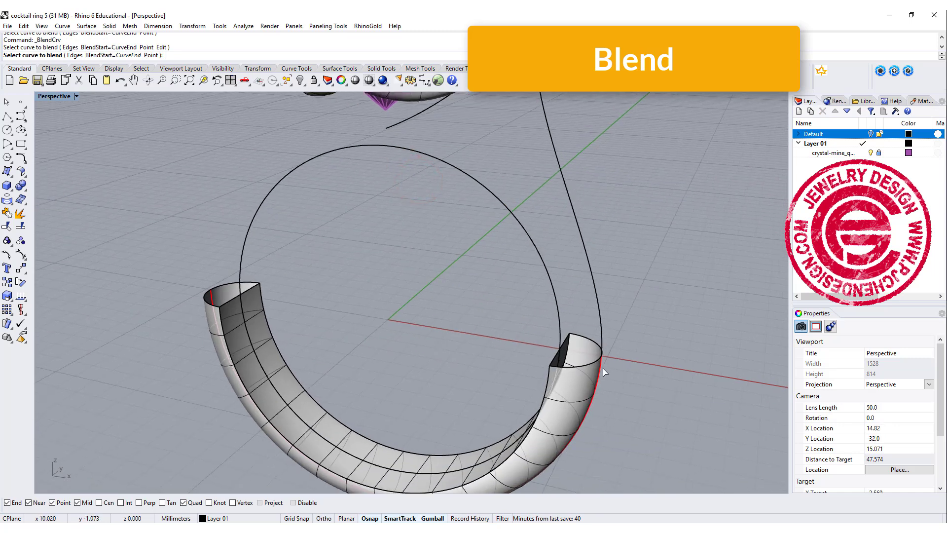
left_click(600, 367)
Step: Adjust the blend in the Front view, shortening its upper handle and lengthening its lower handle vertically, and accept the curve
right_click_drag(614, 205, 354, 118)
double_click(45, 97)
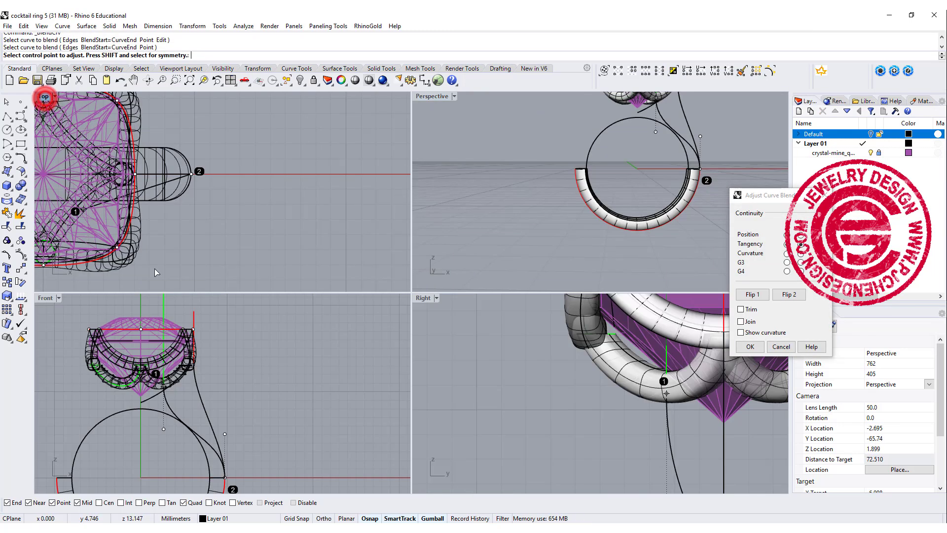
double_click(51, 303)
scroll(364, 257, "up", 2)
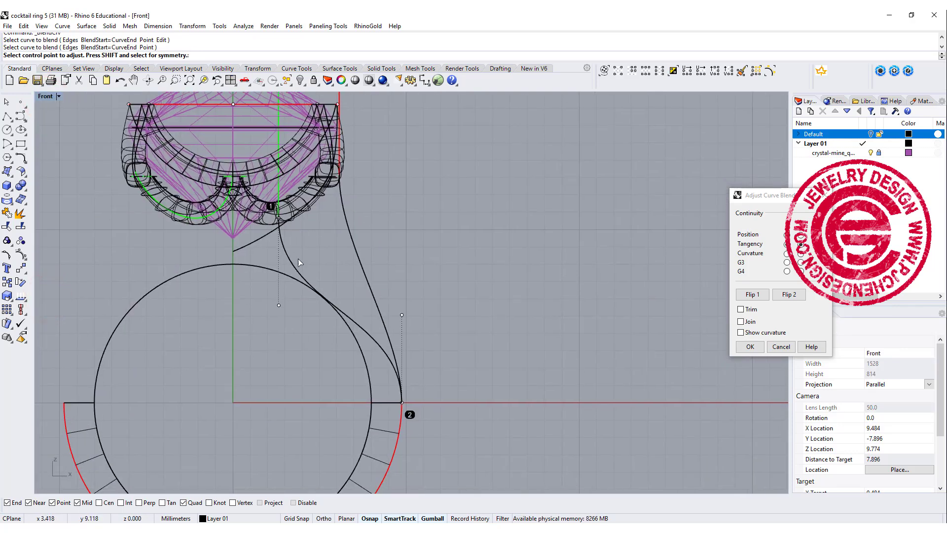
left_click(278, 306)
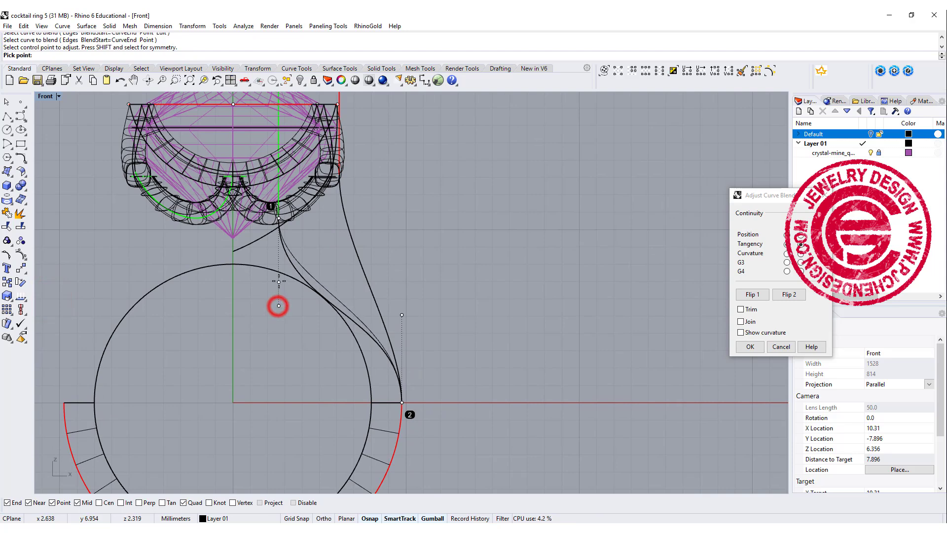
left_click(279, 239)
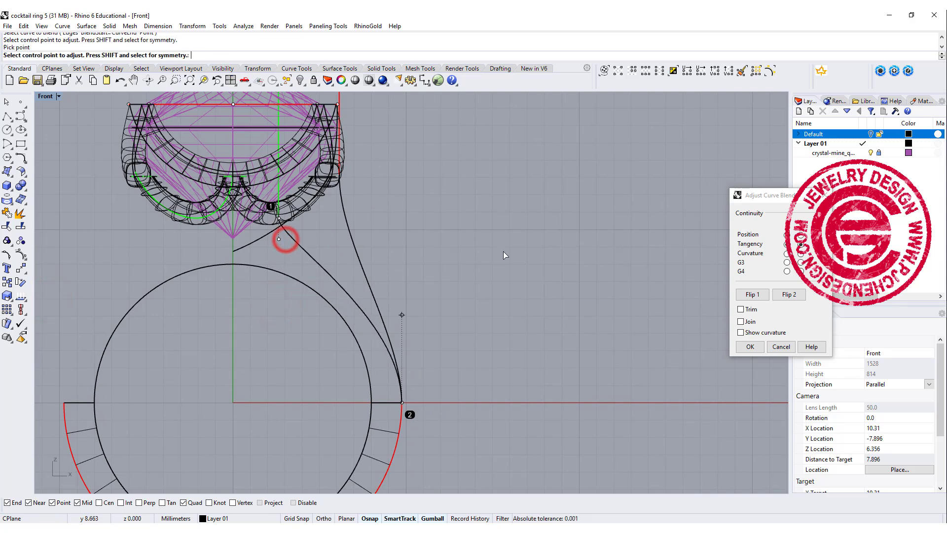
right_click_drag(504, 252, 429, 254)
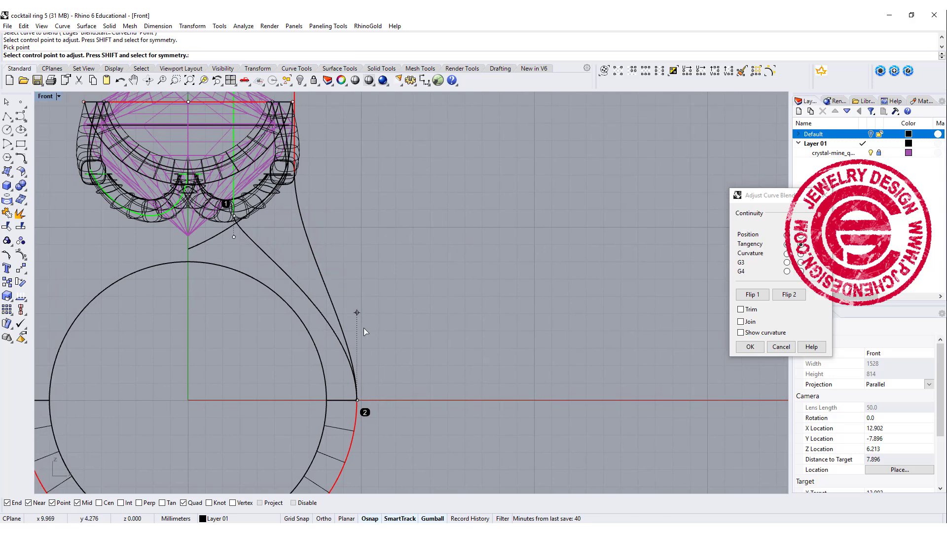
left_click(358, 313)
left_click(358, 291)
scroll(401, 295, "down", 2)
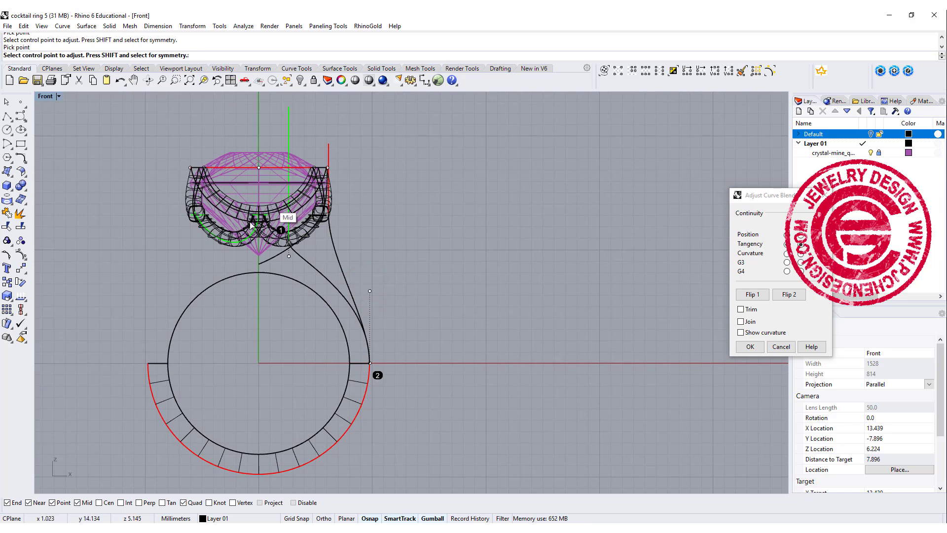
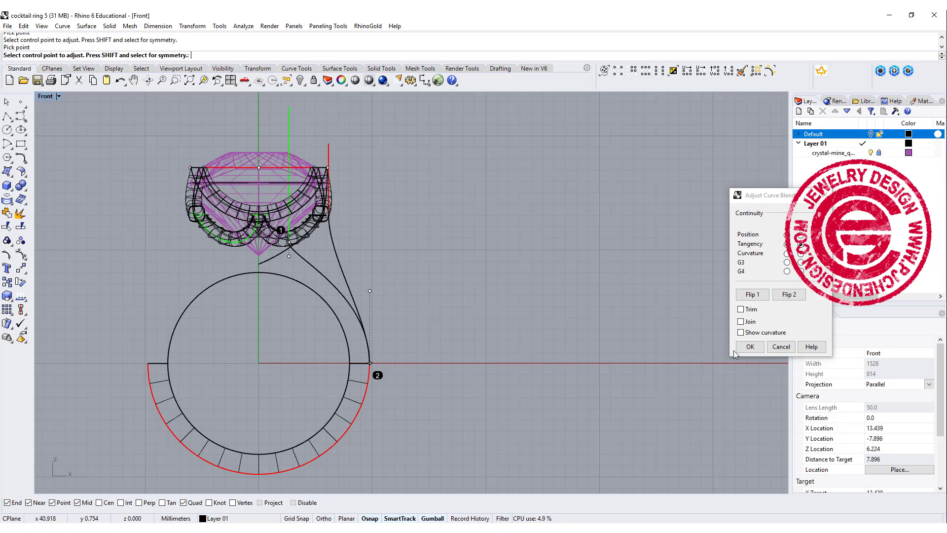
left_click(751, 347)
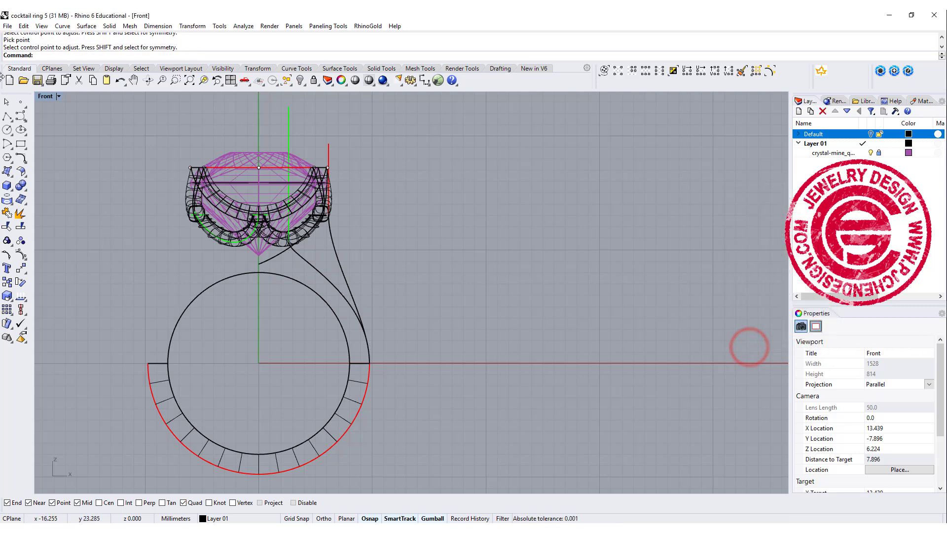
Step: Move the small closed profile curve from the side arm's upper end sideways, toward the front of the setting, in the Perspective view
double_click(42, 97)
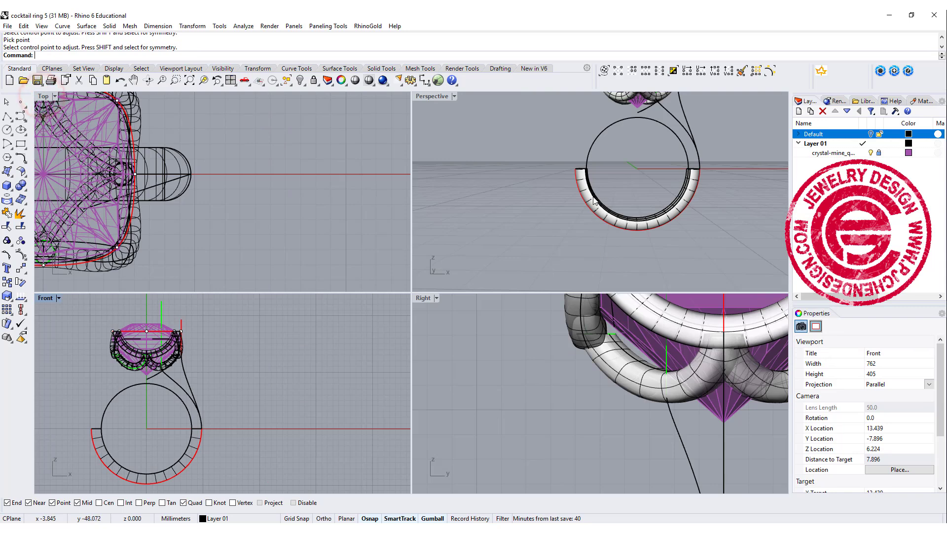
key("Home")
double_click(431, 97)
right_click_drag(437, 148, 460, 253)
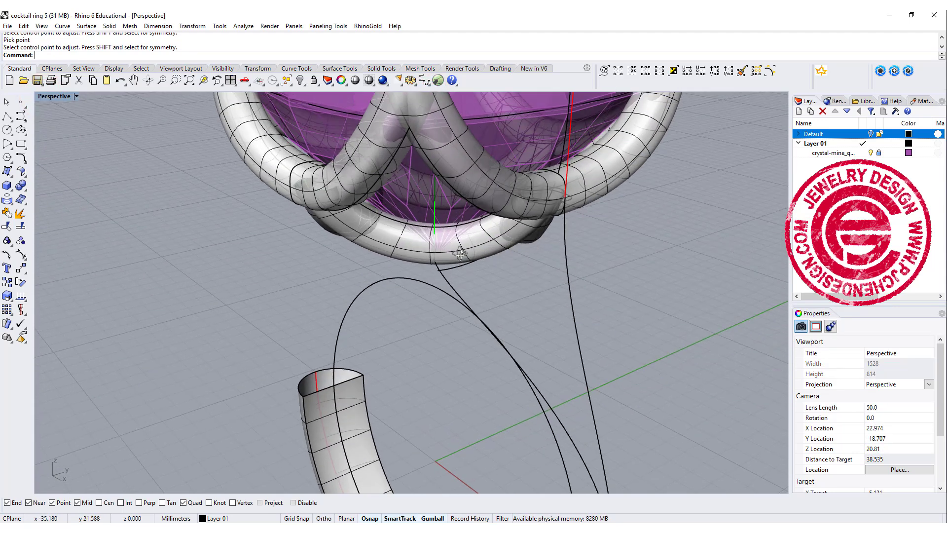
left_click(572, 198)
left_click_drag(576, 194, 463, 215)
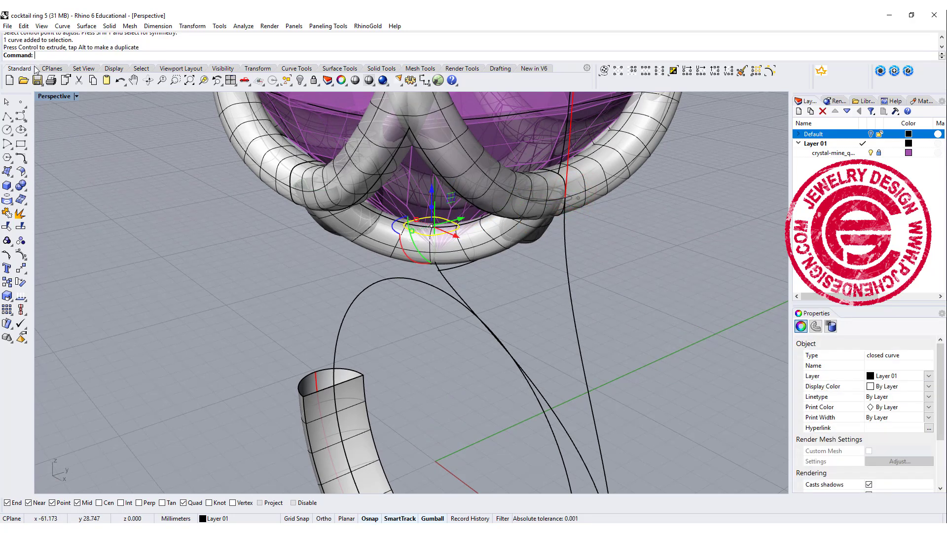
Step: Move the closed profile curve in the Top view inward to the lower scallop beside the new blend curve
double_click(50, 96)
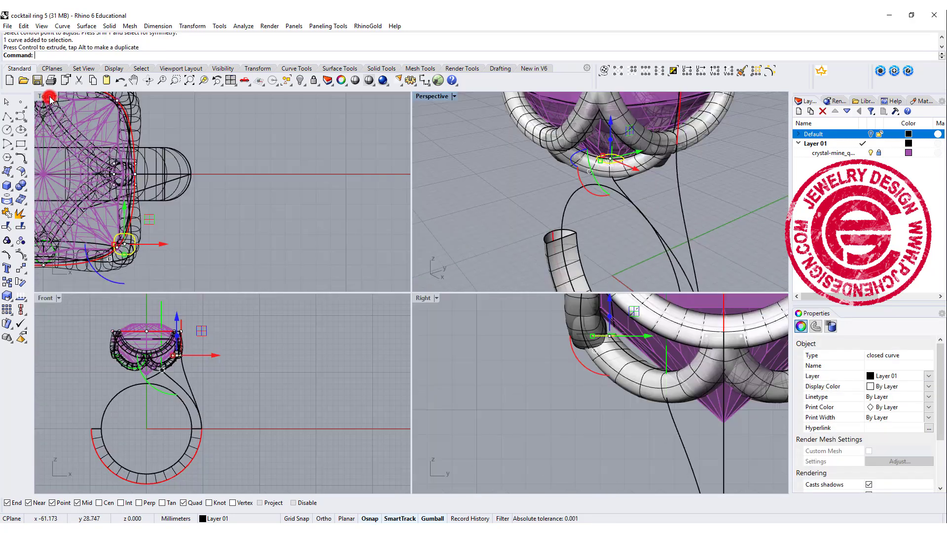
left_click(230, 80)
key("ctrl+shift+e")
scroll(286, 216, "up", 5)
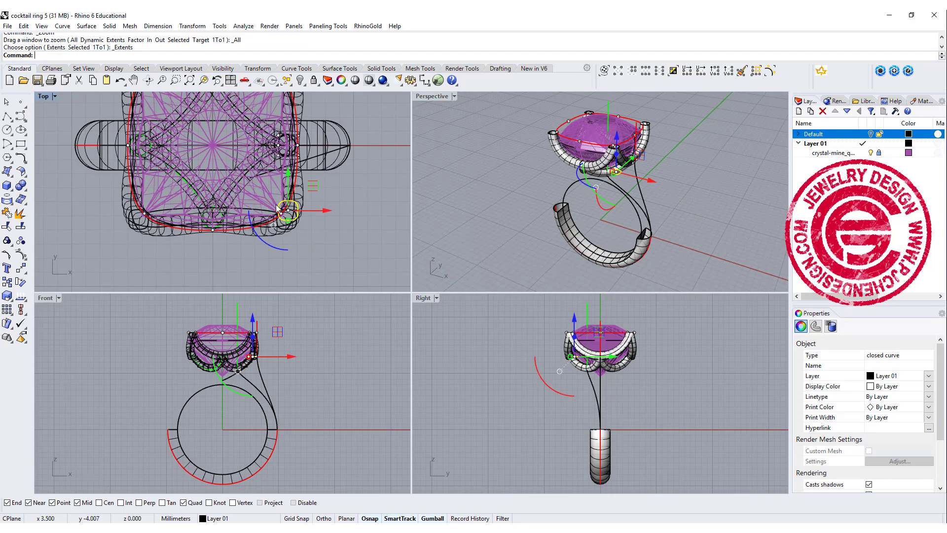
scroll(286, 216, "up", 2)
left_click_drag(286, 215, 233, 118)
scroll(270, 375, "up", 8)
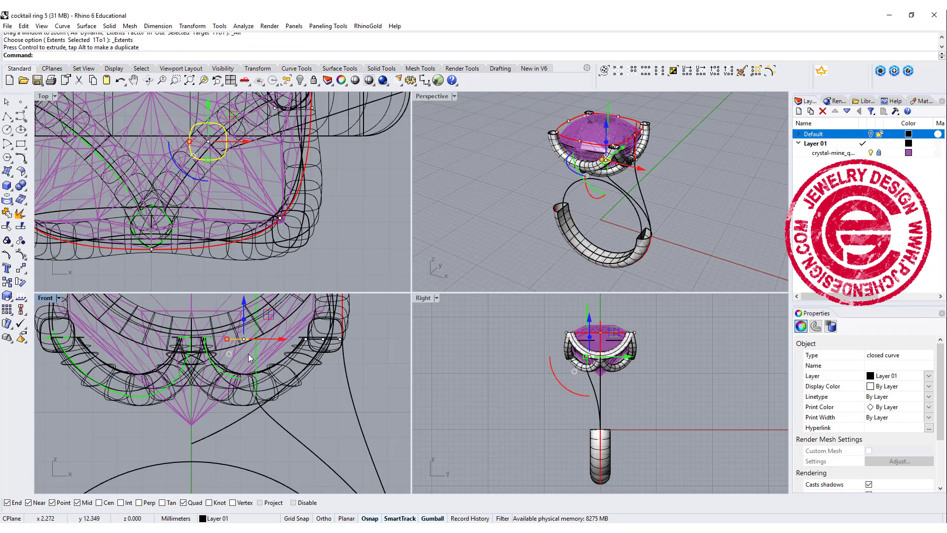
Step: Lower the profile curve in the Front view to the blend curve's upper end and fine-tune its position there
left_click_drag(242, 300, 283, 398)
left_click_drag(200, 171, 181, 169)
left_click_drag(254, 147, 245, 151)
left_click_drag(244, 152, 244, 152)
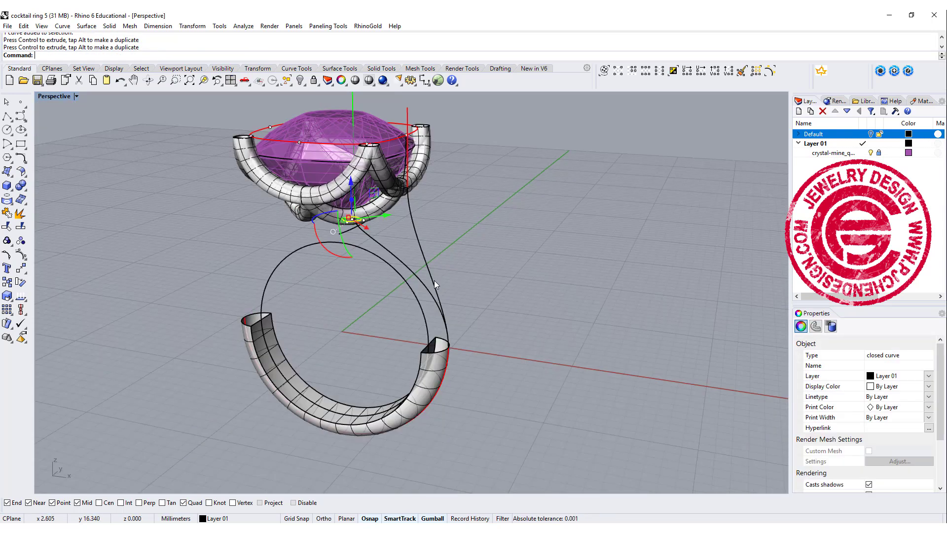
scroll(435, 280, "up", 3)
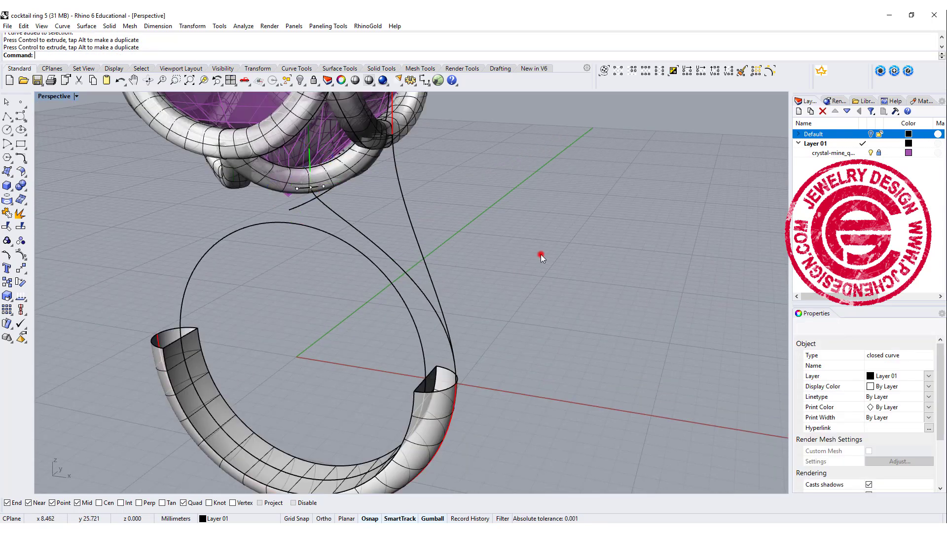
left_click(541, 254)
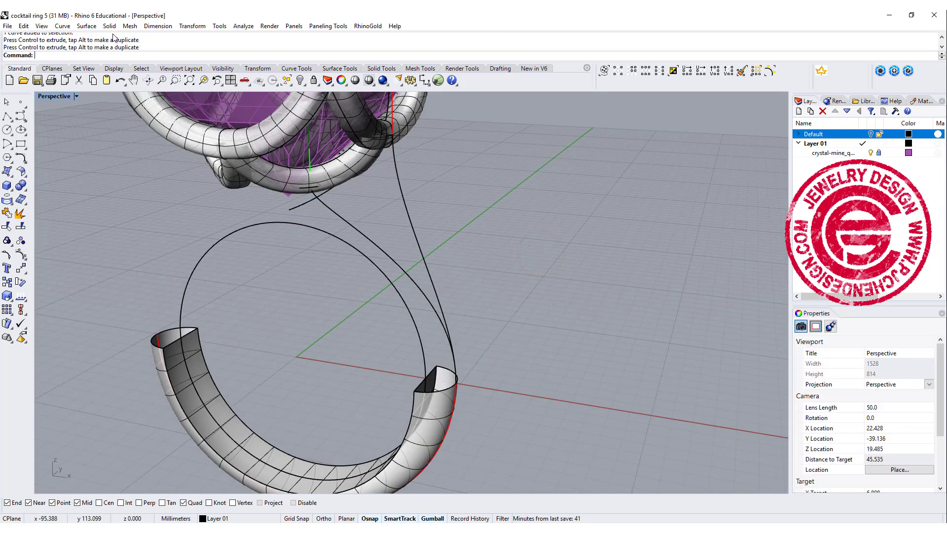
Step: Set up a one-rail sweep with Record History on, using the blend curve as rail and the small closed curve and shank-end curve as sections
left_click(86, 26)
left_click(97, 55)
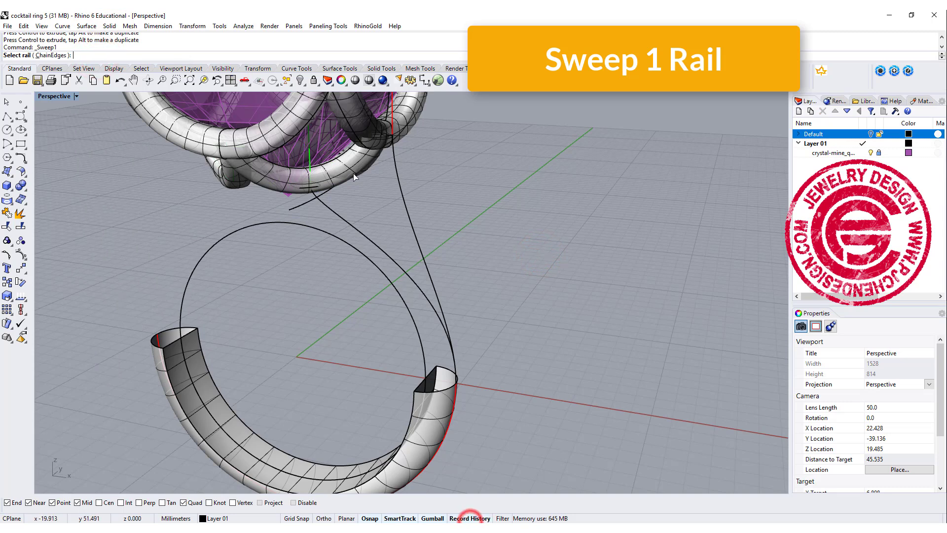
left_click(350, 225)
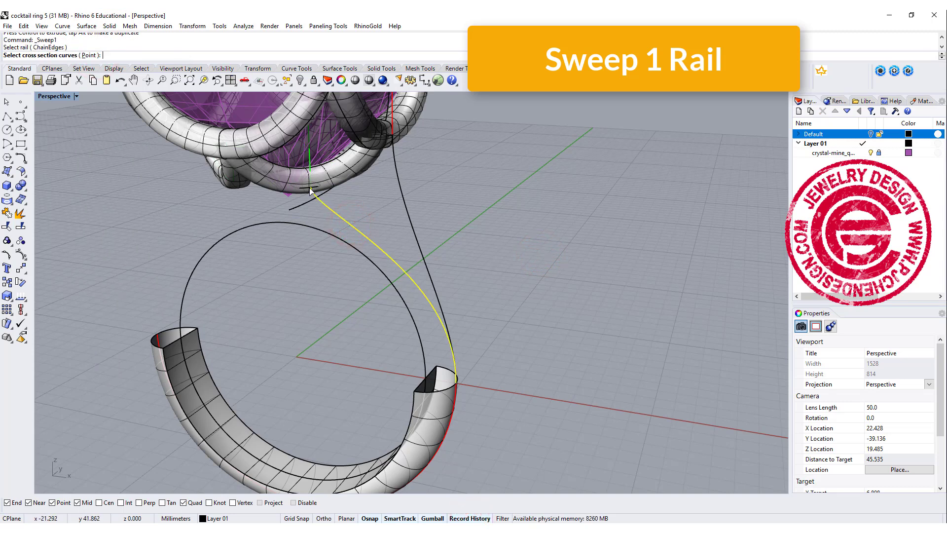
left_click(309, 187)
left_click(442, 390)
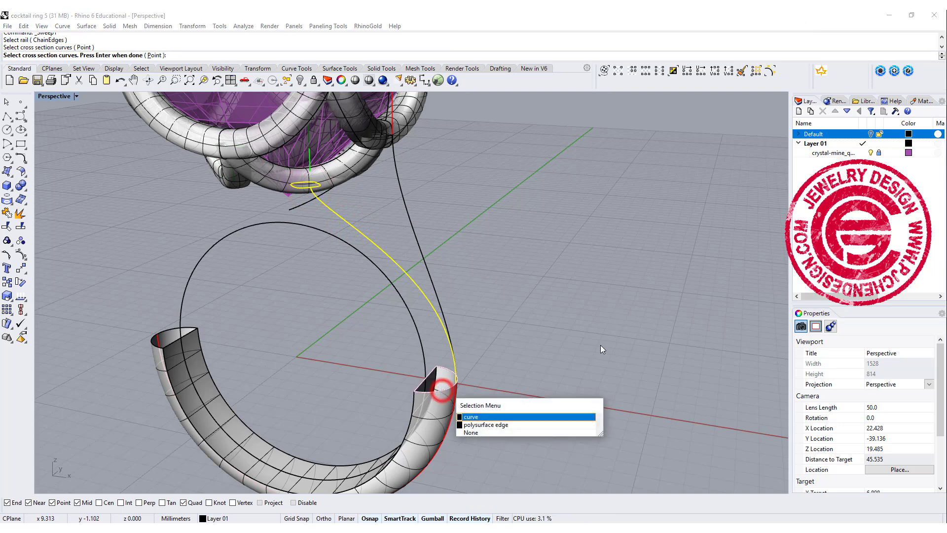
left_click(523, 418)
key("Return")
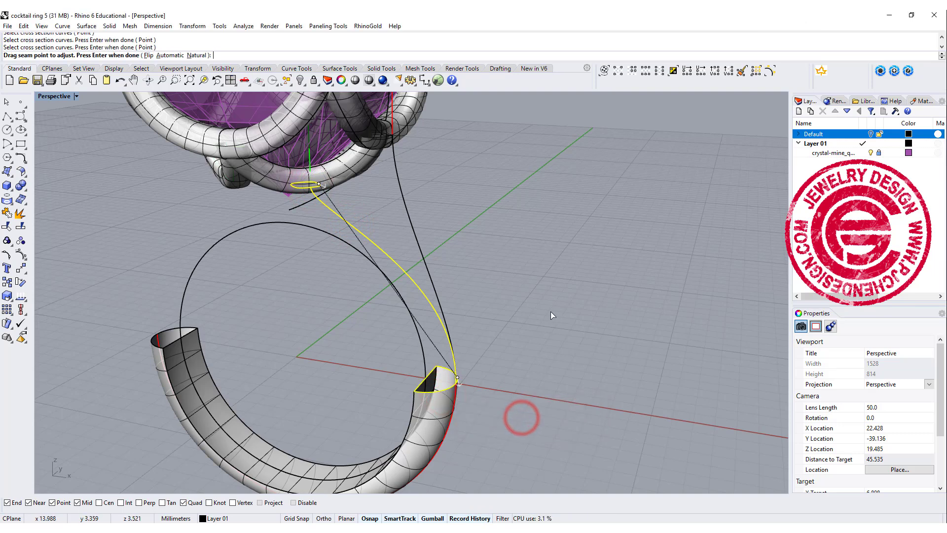
Step: Align the sweep's seam points on the inner sides of both cross sections and complete the second arm
left_click_drag(455, 381, 427, 375)
right_click_drag(428, 375, 359, 243)
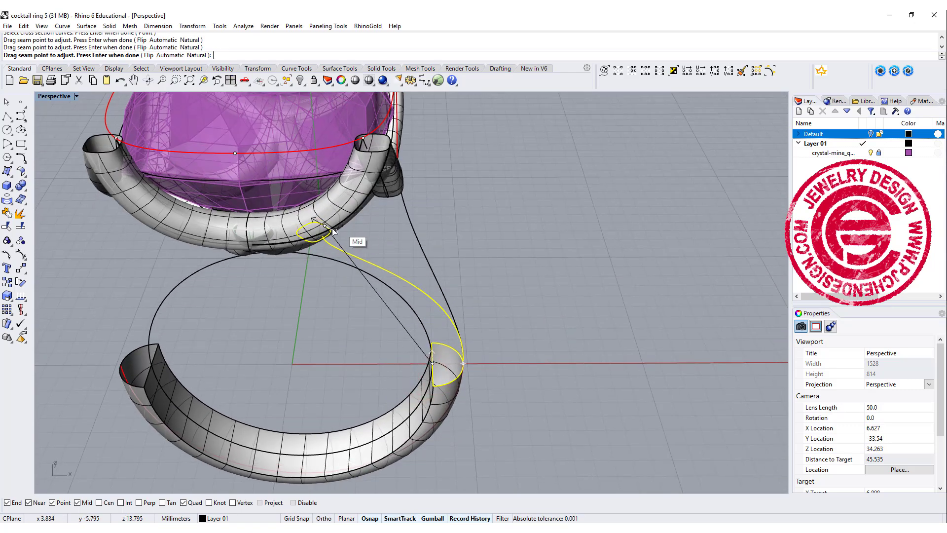
left_click_drag(323, 225, 304, 227)
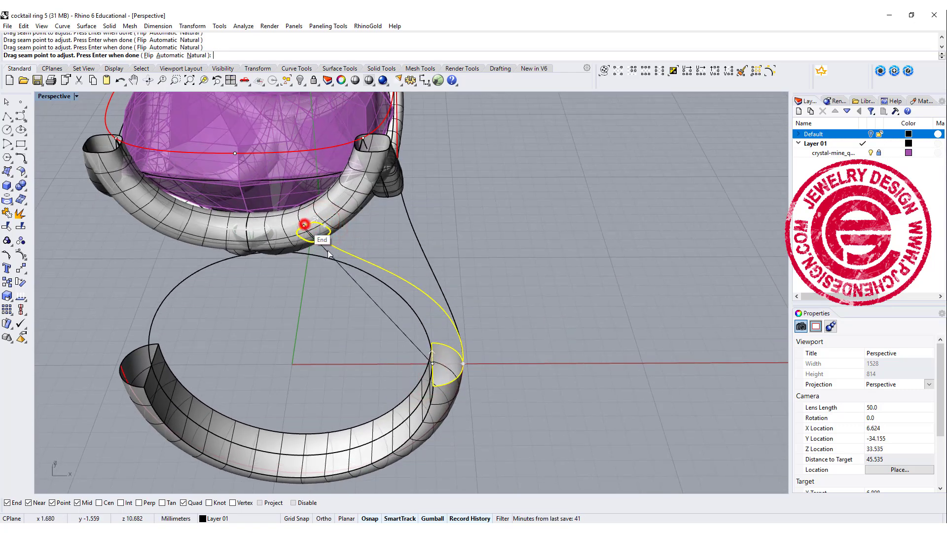
right_click_drag(474, 256, 529, 245)
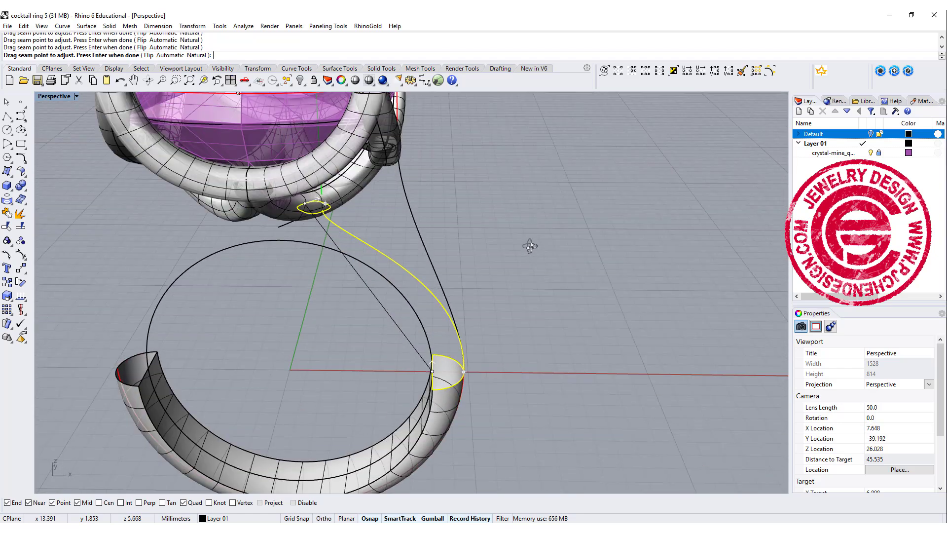
key("Return")
right_click_drag(579, 265, 690, 365)
left_click(764, 379)
Step: Show the hidden objects again alongside the new arm
right_click_drag(627, 297, 470, 213)
left_click(300, 80)
right_click_drag(507, 268, 596, 225)
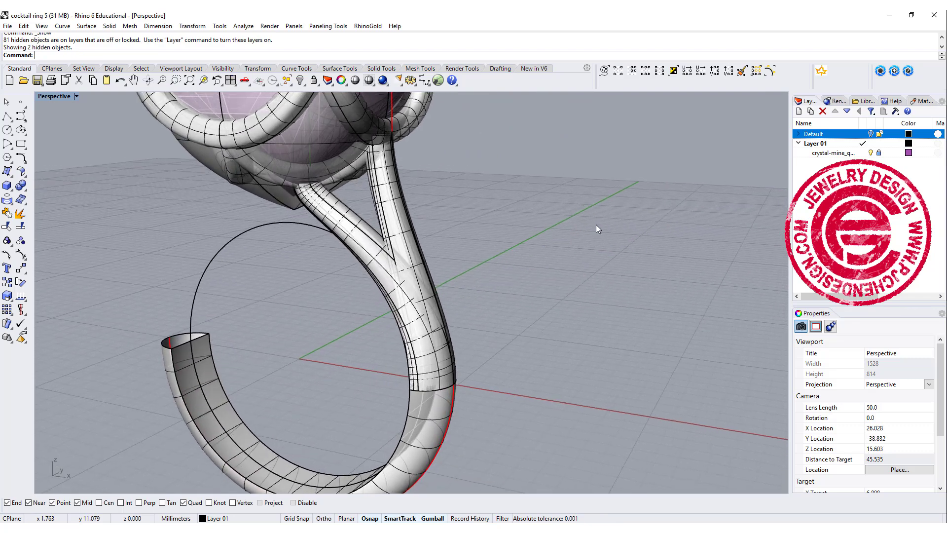
Step: Try shifting the lower arm's upper profile curve inward and toward the front of the setting, updating the sweep through history
scroll(330, 188, "up", 5)
left_click(314, 179)
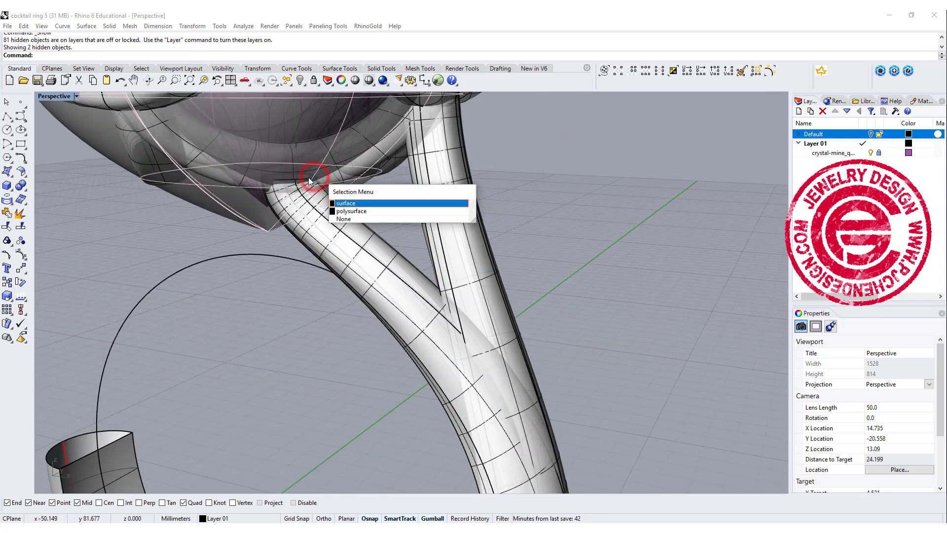
left_click(344, 204)
scroll(367, 195, "down", 5)
right_click_drag(370, 217, 369, 283)
left_click_drag(370, 278, 348, 300)
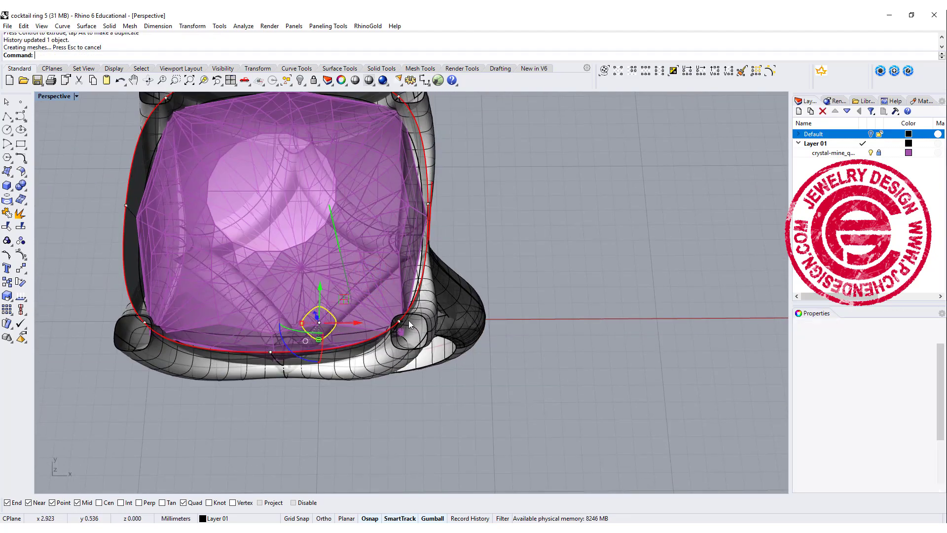
Step: Try raising the lower arm's upper profile curve slightly so the arm's end meets the scallop
scroll(528, 362, "down", 4)
right_click_drag(528, 361, 444, 305)
scroll(405, 260, "up", 5)
right_click_drag(404, 260, 456, 260)
left_click_drag(365, 147, 364, 143)
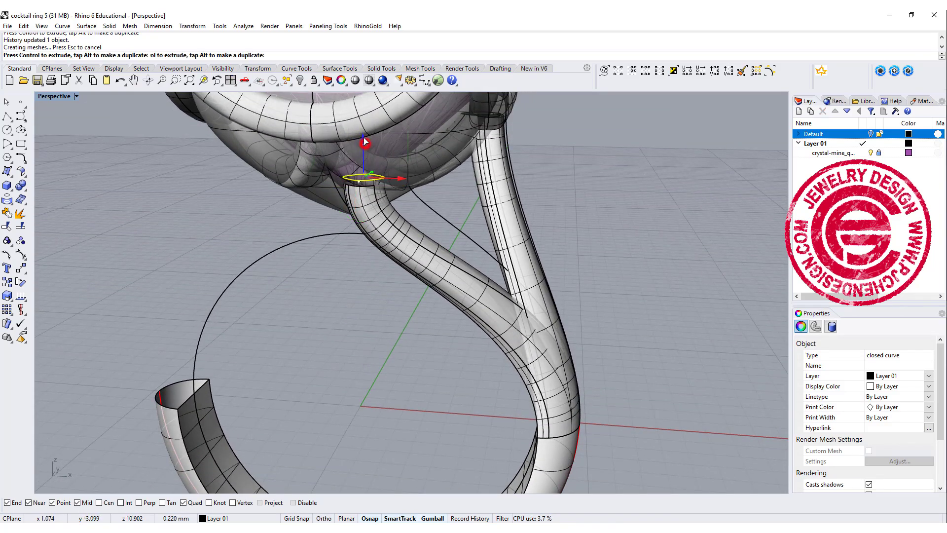
right_click_drag(528, 258, 563, 219)
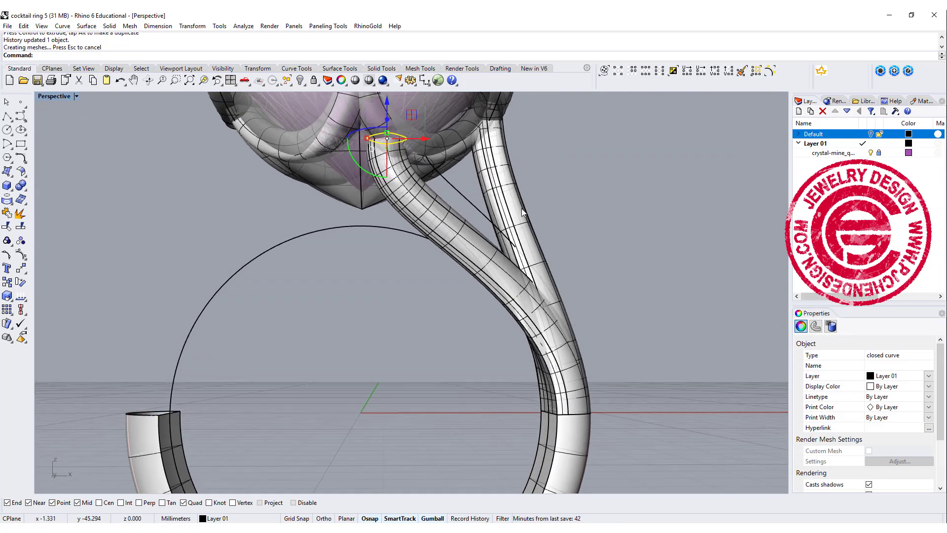
right_click_drag(420, 158, 361, 170)
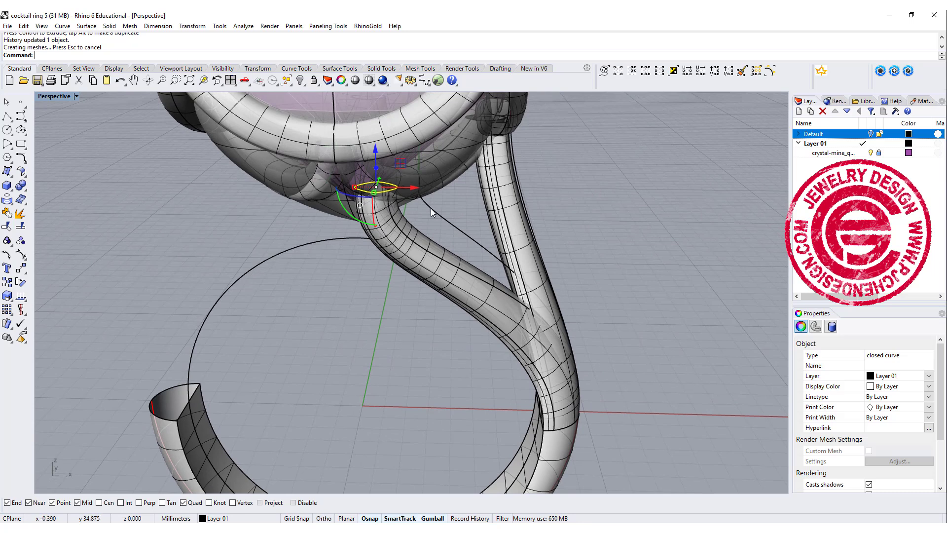
Step: Undo both moves of the lower arm's upper profile curve
double_click(58, 96)
scroll(227, 432, "up", 5)
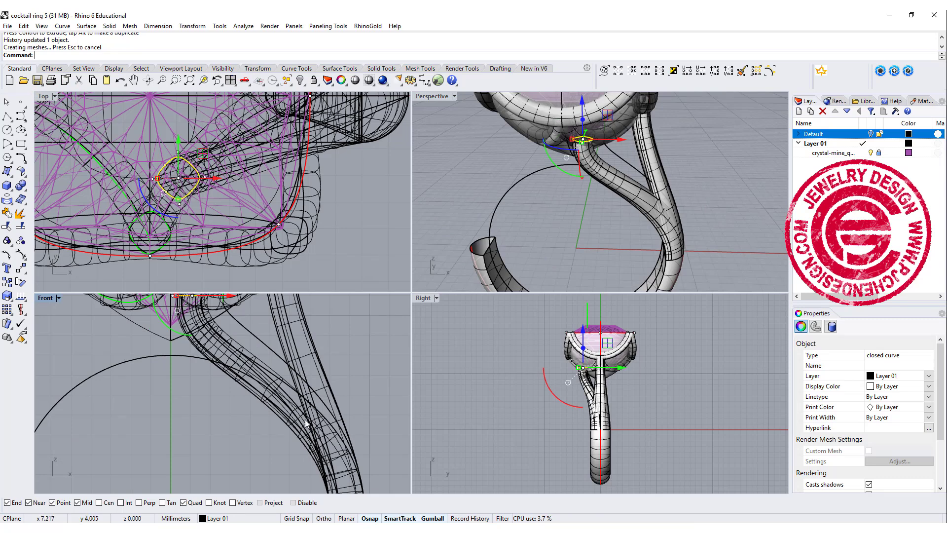
left_click(241, 416)
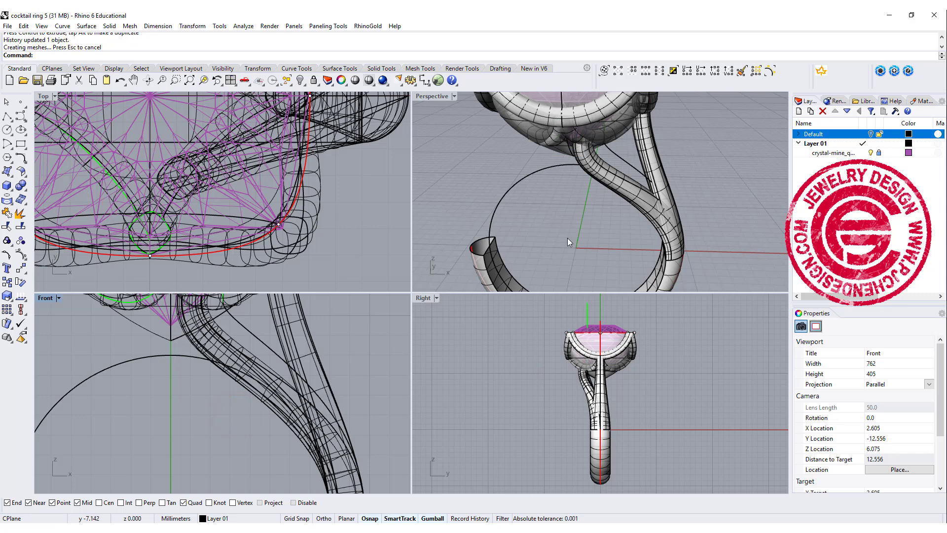
right_click_drag(614, 185, 568, 190)
scroll(200, 345, "up", 2)
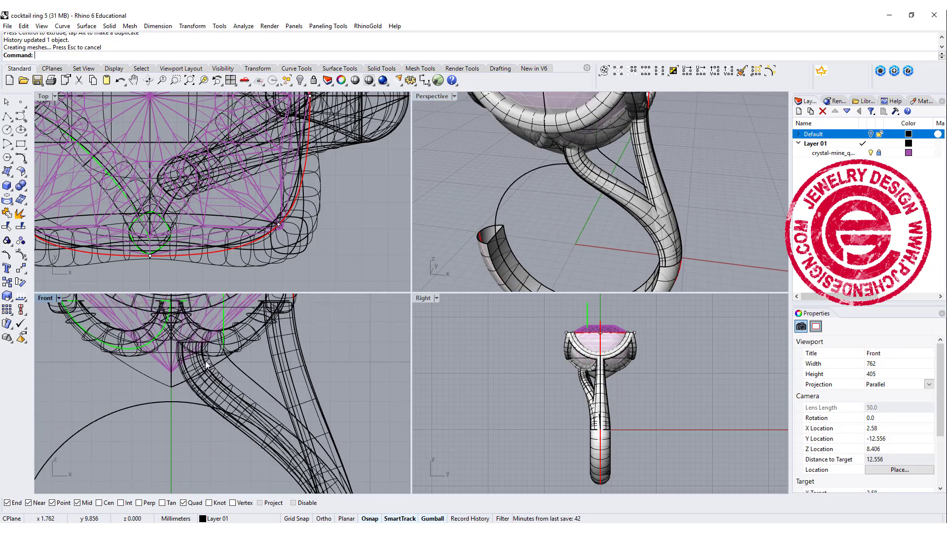
left_click(199, 344)
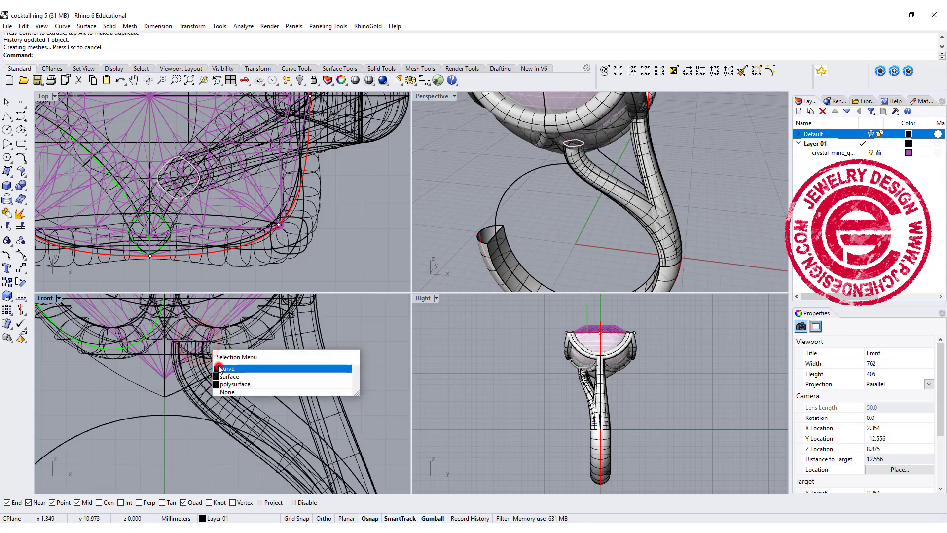
left_click(224, 361)
key("ctrl+z")
key("ctrl+z")
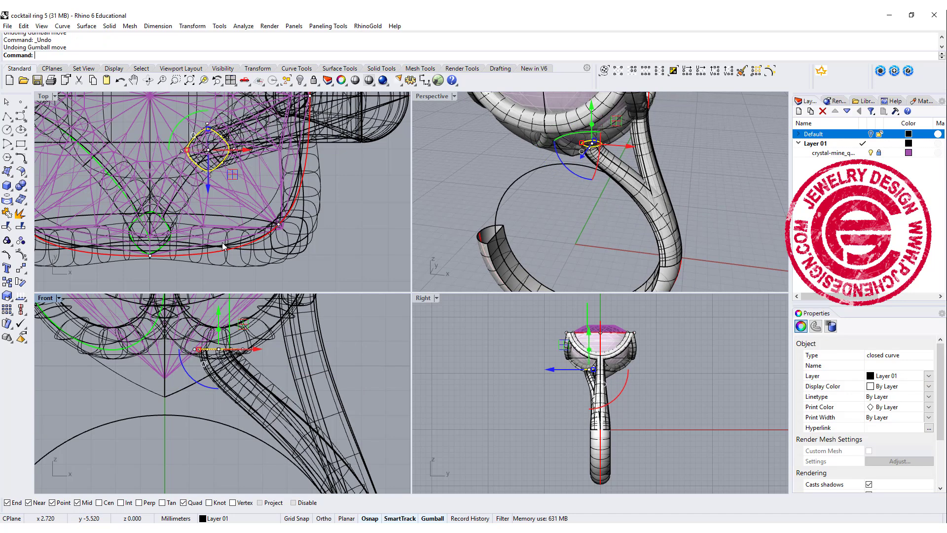
Step: Examine the clearance between the gemstone's pointed tip, the lower scallops and the finger circle in the Front view
left_click(368, 362)
scroll(237, 368, "down", 2)
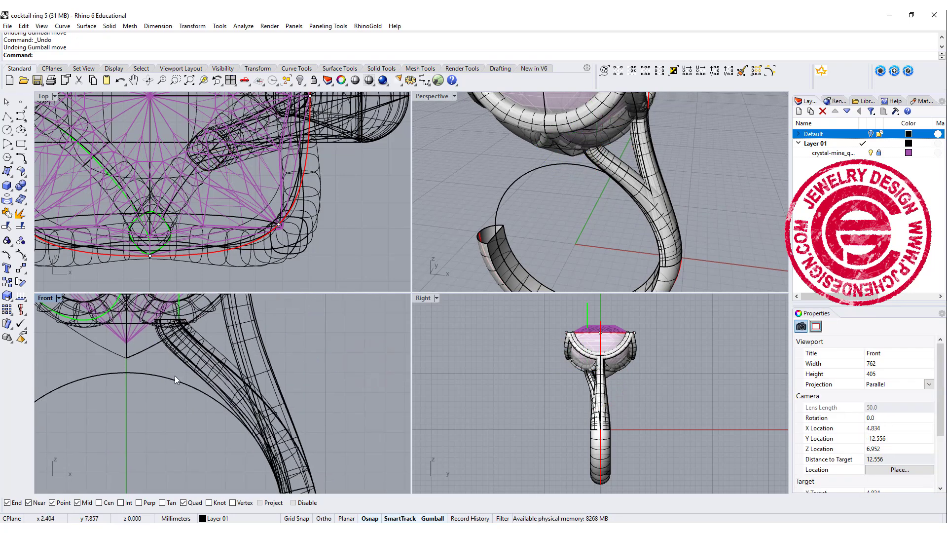
scroll(183, 344, "down", 1)
right_click_drag(162, 358, 227, 374)
scroll(217, 374, "down", 2)
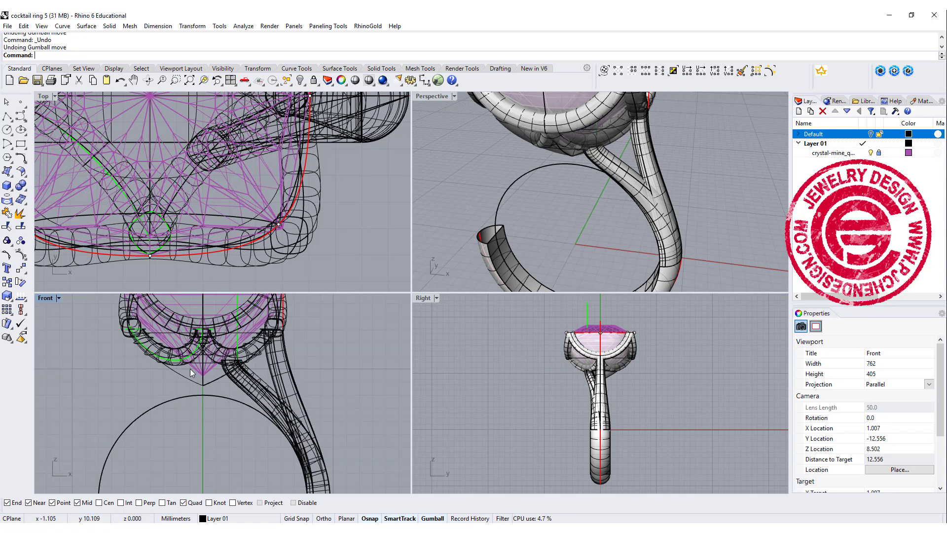
double_click(41, 298)
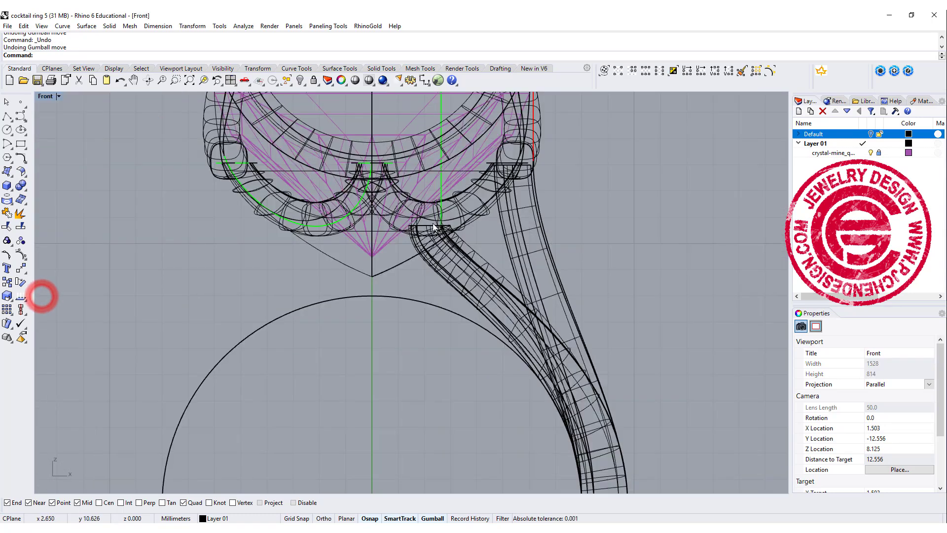
scroll(395, 253, "down", 2)
right_click_drag(394, 254, 385, 271)
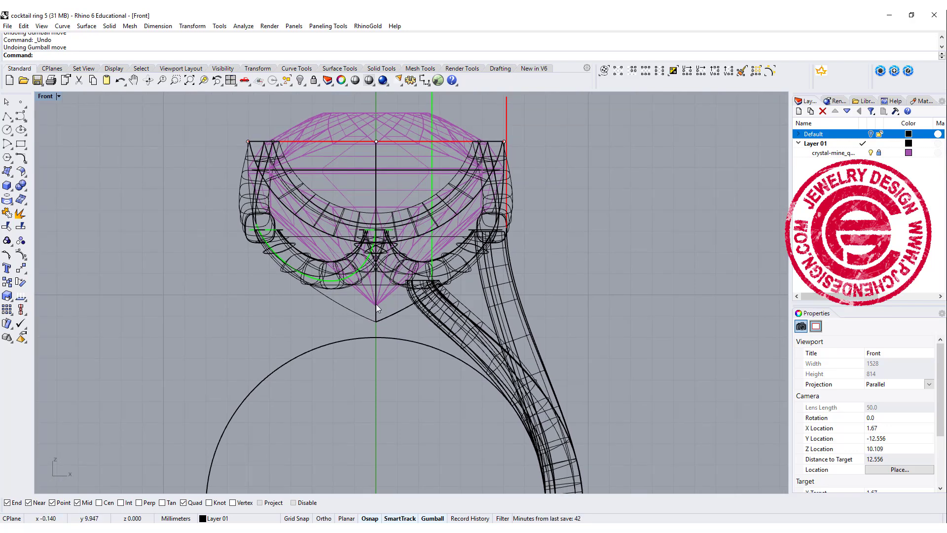
scroll(376, 307, "up", 3)
mouse_move(369, 240)
left_mouse_down()
mouse_move(340, 262)
mouse_move(416, 318)
mouse_move(375, 240)
left_mouse_up()
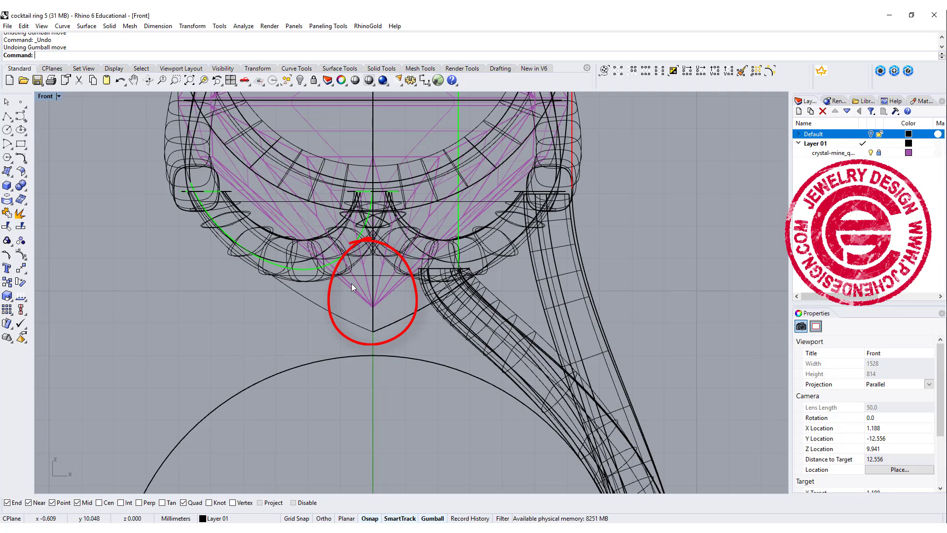
key("Escape")
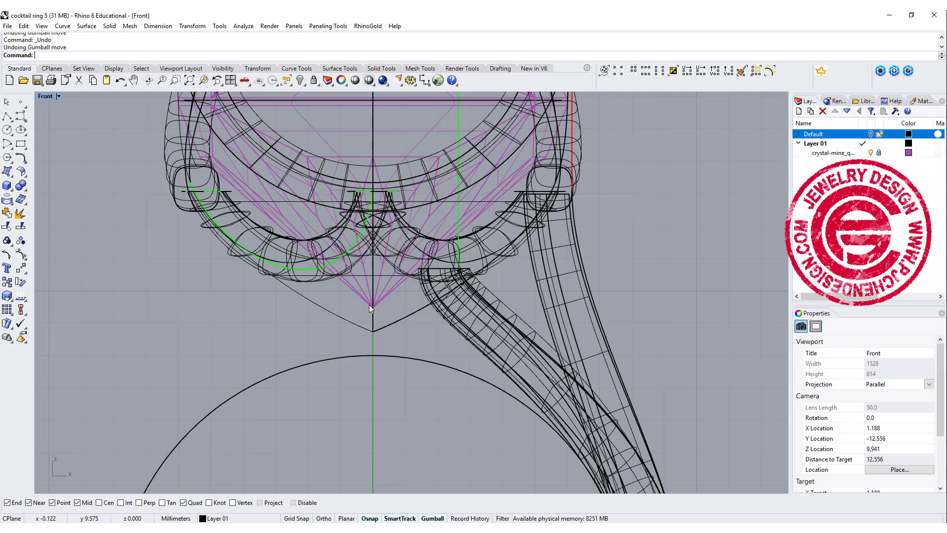
Step: Try lowering one lower scallop surface in the Front view toward the gemstone's tip, and undo the move
left_click(321, 280)
left_click(314, 275)
left_click(317, 276)
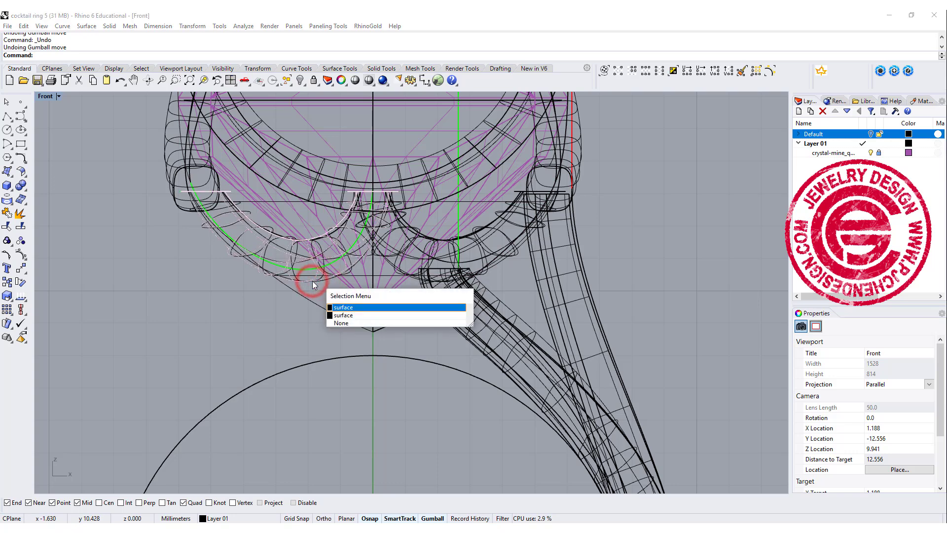
left_click(339, 308)
left_click_drag(292, 201, 293, 232)
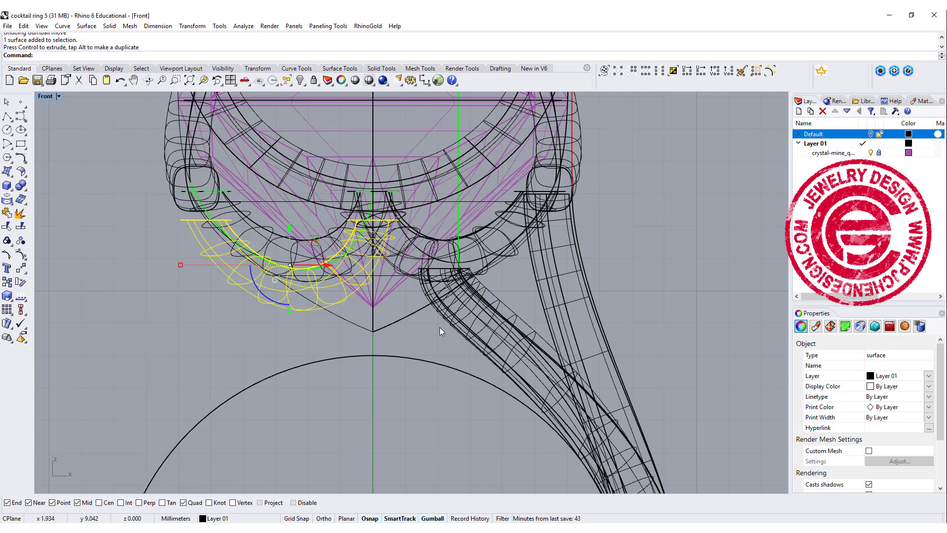
double_click(47, 97)
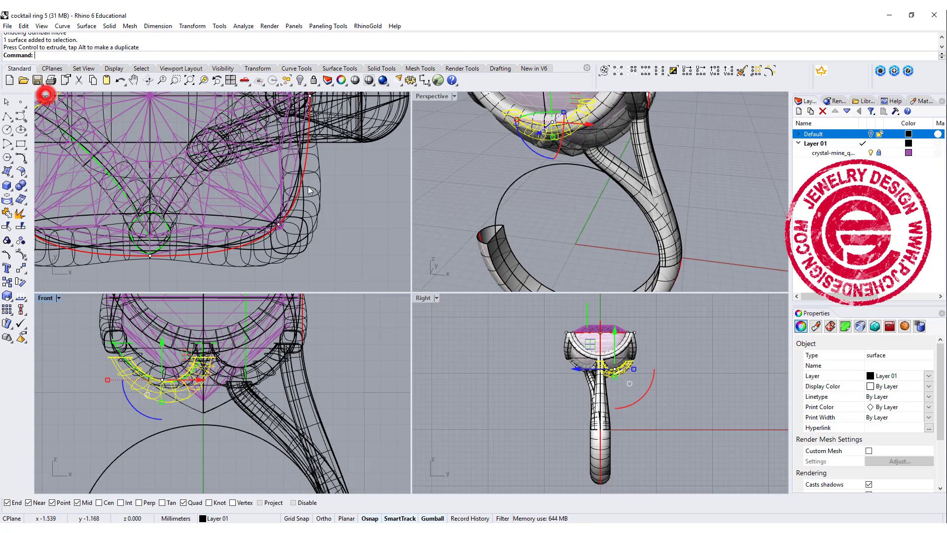
key("ctrl+z")
Step: Mirror the lower arm in the Top view across the X axis through the origin (0), keeping the original
double_click(434, 99)
scroll(499, 207, "down", 3)
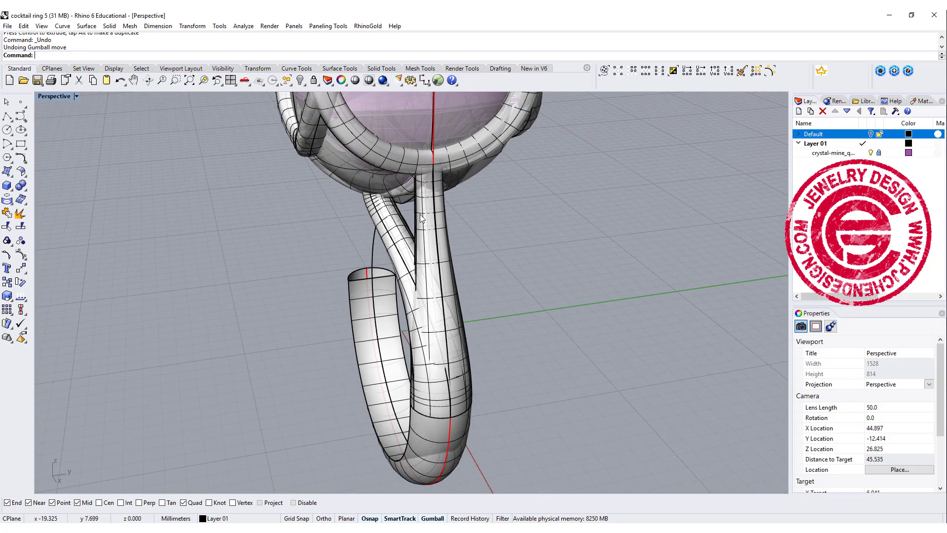
left_click(390, 227)
left_click(441, 228, "shift")
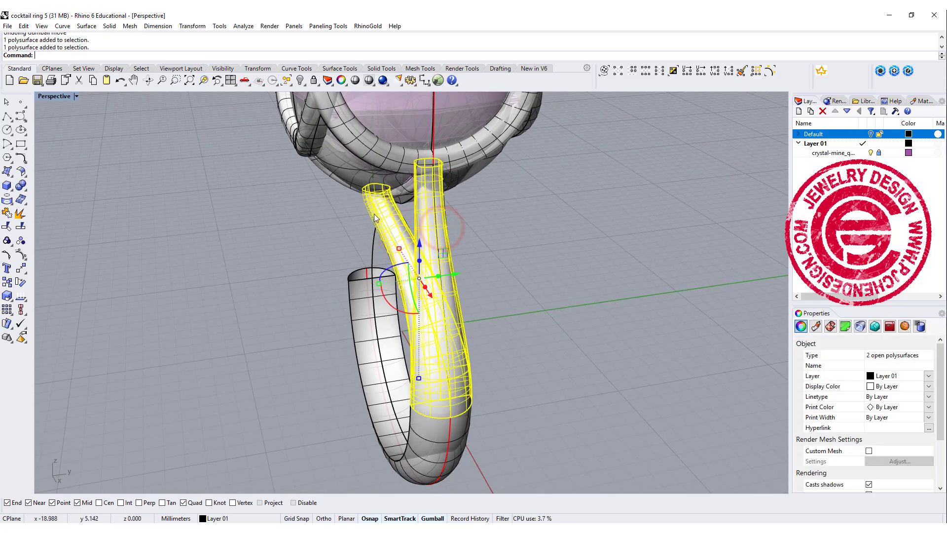
left_click(405, 222)
left_click(396, 233)
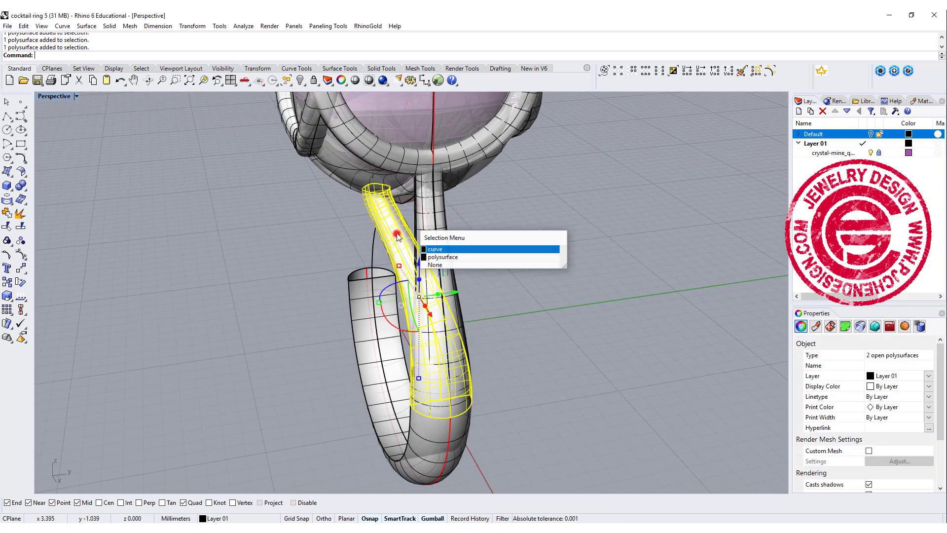
double_click(57, 96)
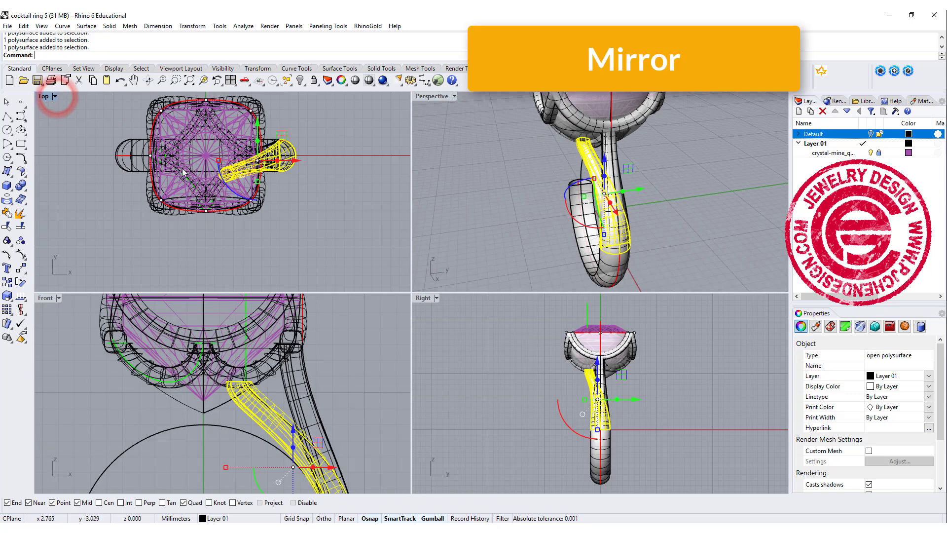
left_click(21, 270)
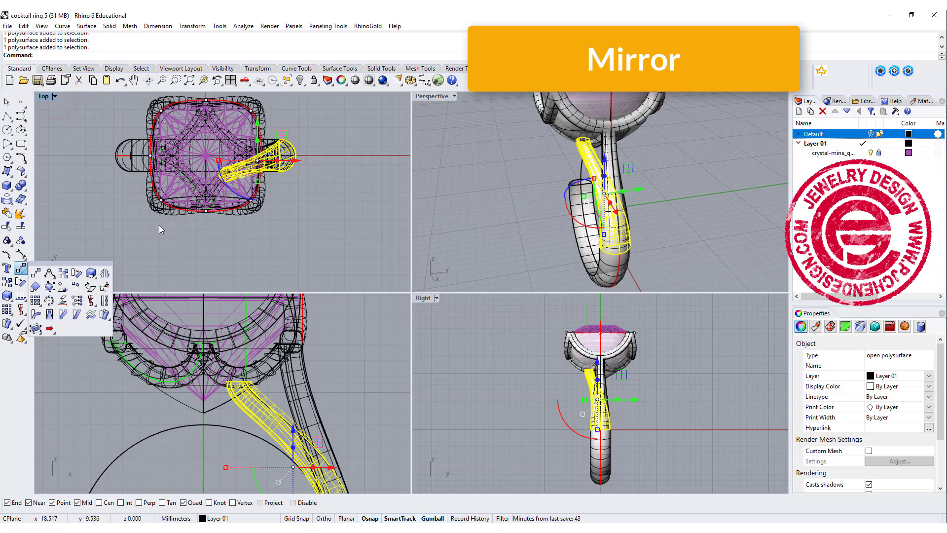
left_click(105, 272)
type("0")
key("Return")
left_click(351, 123, "shift")
left_click(397, 186)
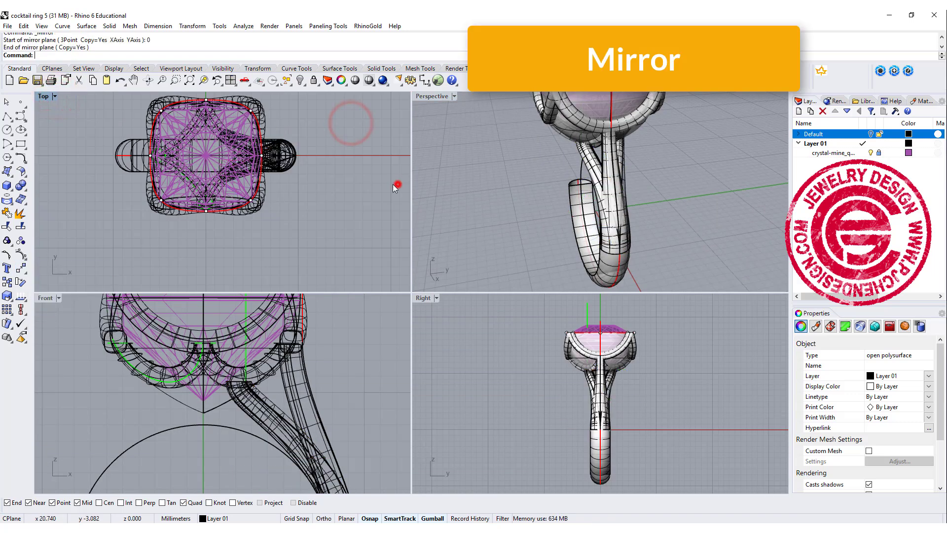
Step: Mirror all three shank arms in the Top view across the Y axis through the origin (0) to the ring's opposite side
scroll(303, 139, "up", 4)
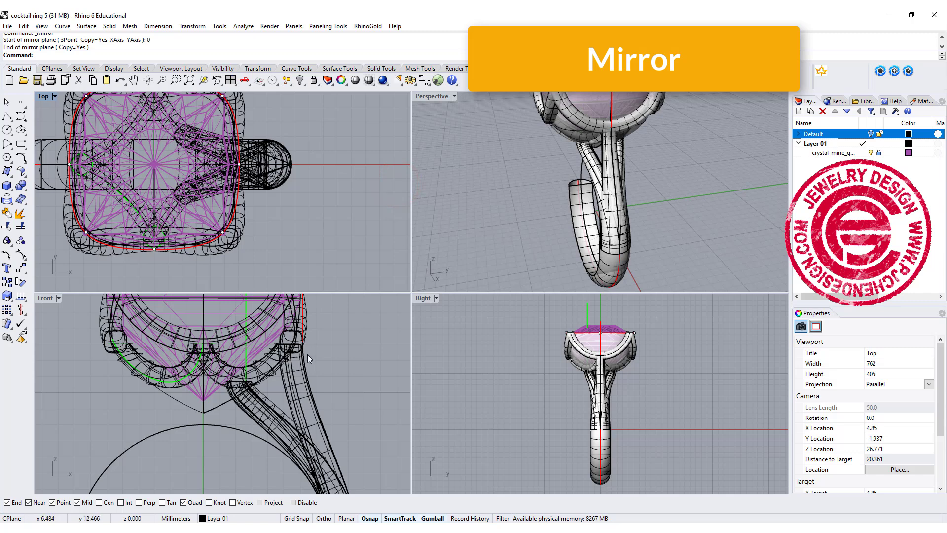
left_click_drag(275, 414, 274, 414)
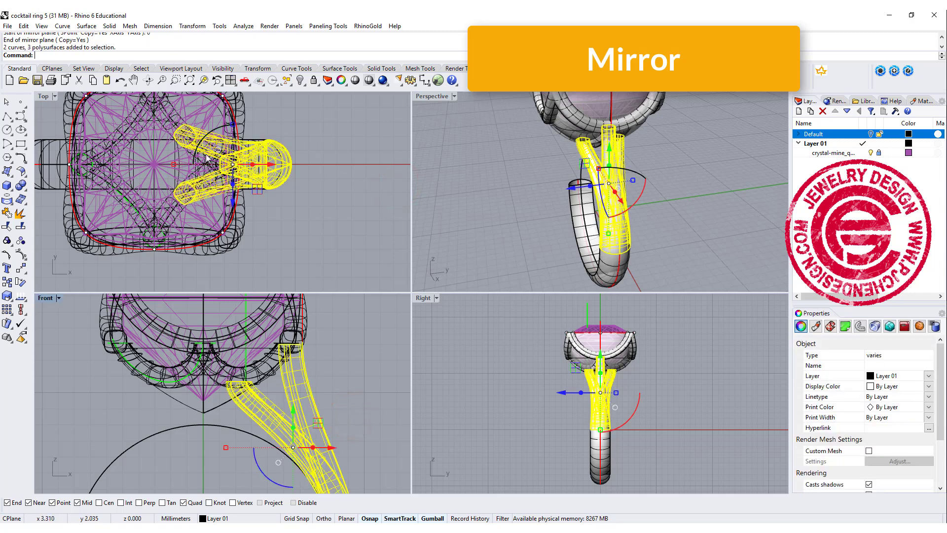
scroll(205, 150, "down", 2)
key("Return")
type("0")
key("Return")
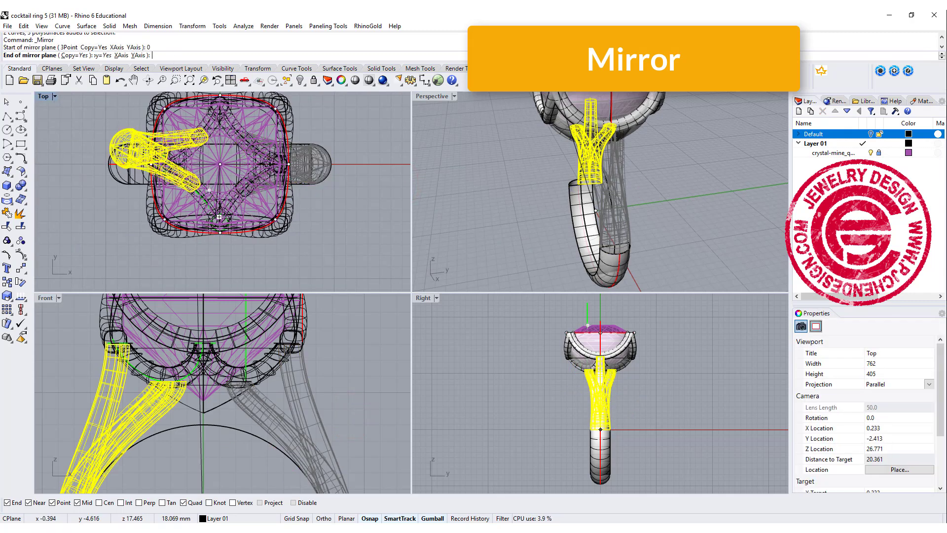
left_click(228, 272)
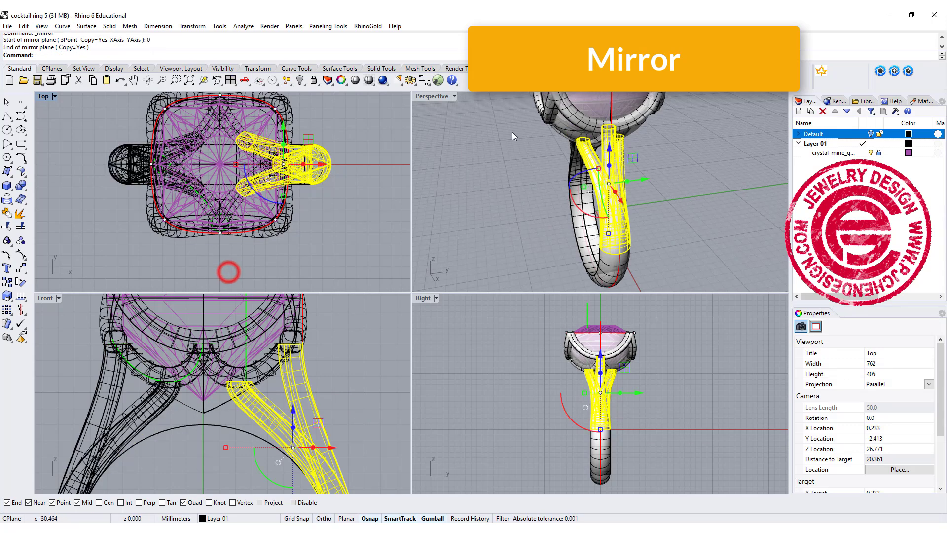
left_click(484, 140)
Step: Hide the construction surface surrounding the gemstone inside the setting
double_click(441, 95)
right_click_drag(404, 123, 379, 222)
scroll(306, 131, "up", 5)
left_click(307, 131)
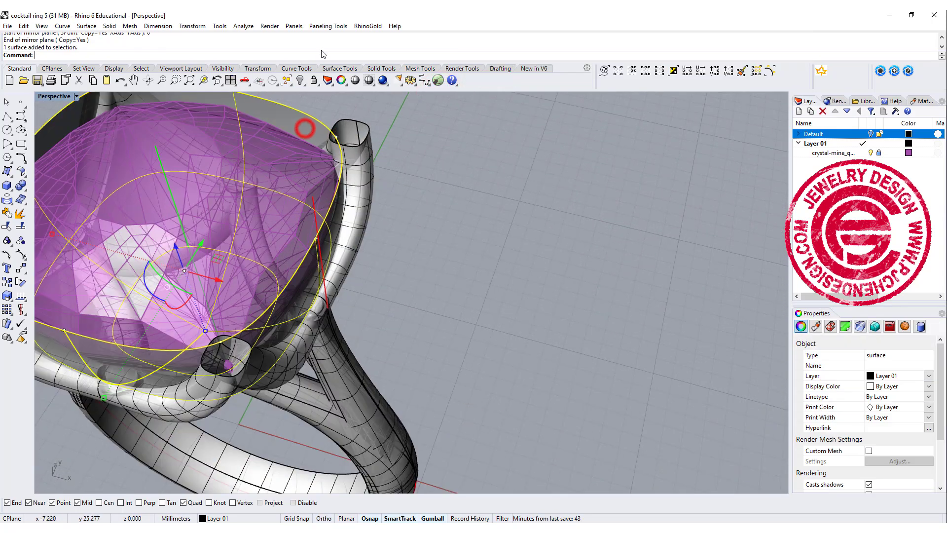
left_click(310, 82)
Step: Inspect the ring in perspective, including its rendered version with the gem-set arms and scallops, from several angles
scroll(466, 241, "down", 5)
mouse_move(467, 241)
right_mouse_down()
mouse_move(465, 208)
mouse_move(655, 222)
mouse_move(470, 219)
mouse_move(335, 262)
right_mouse_up()
scroll(466, 208, "up", 5)
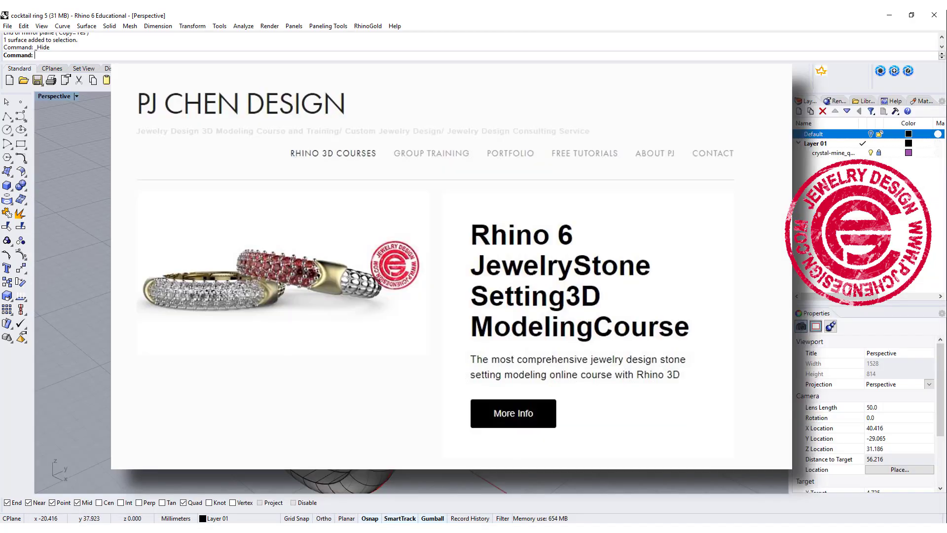
right_click_drag(395, 276, 537, 284)
right_click_drag(277, 190, 566, 169)
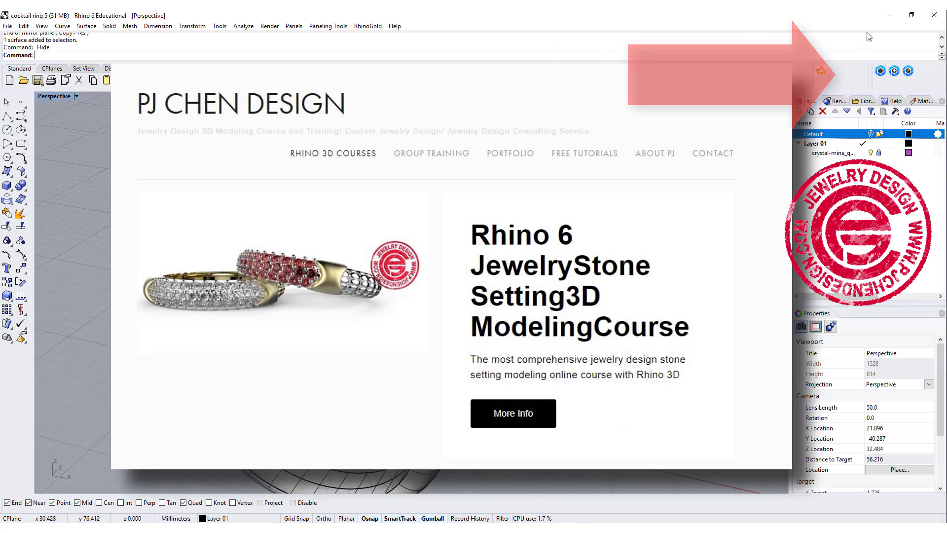
right_click_drag(531, 208, 459, 215)
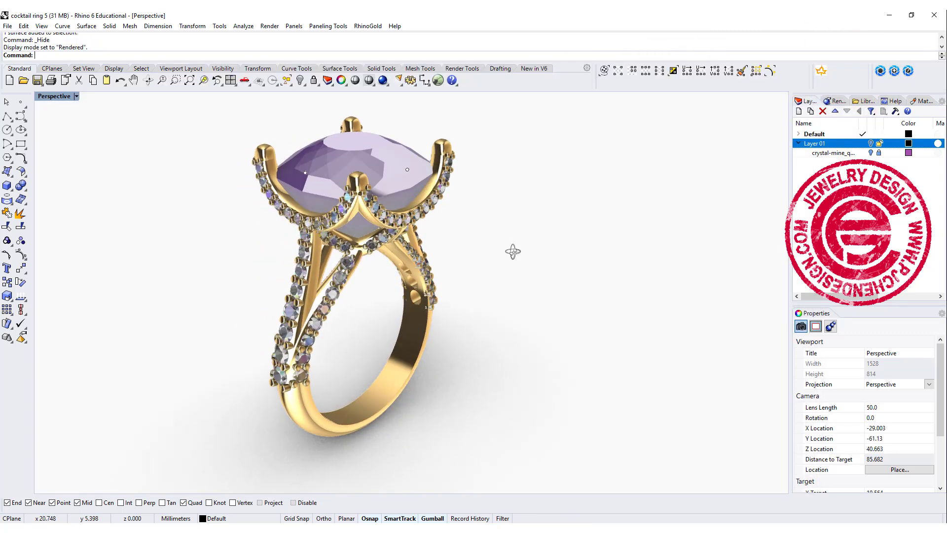
right_click_drag(513, 251, 514, 222)
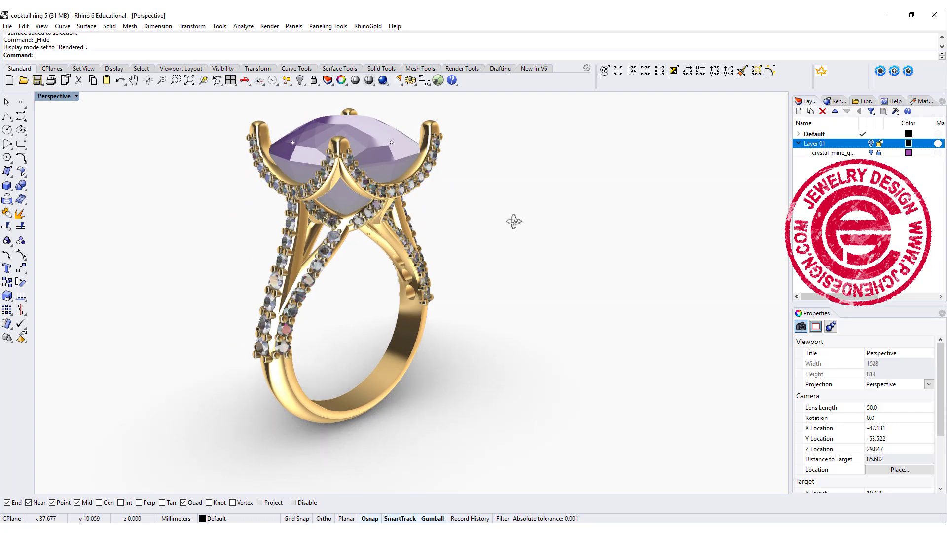